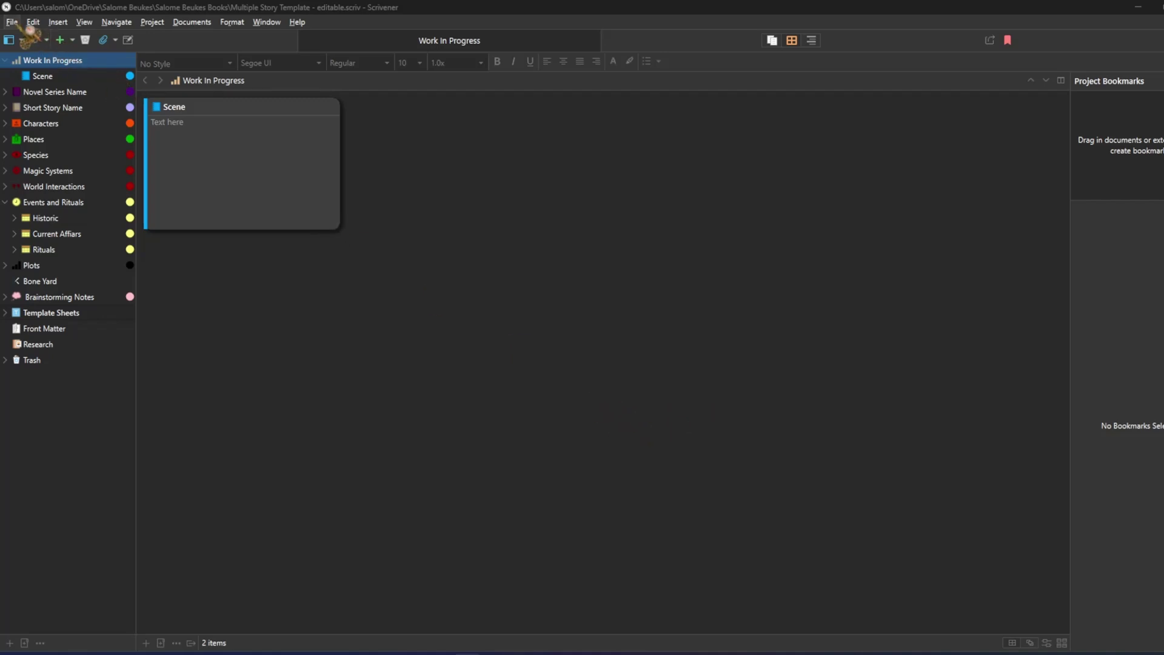
Step: Examine the theme management choices in the program options, including Grey Matter Dark, and cancel the dialog
click(13, 23)
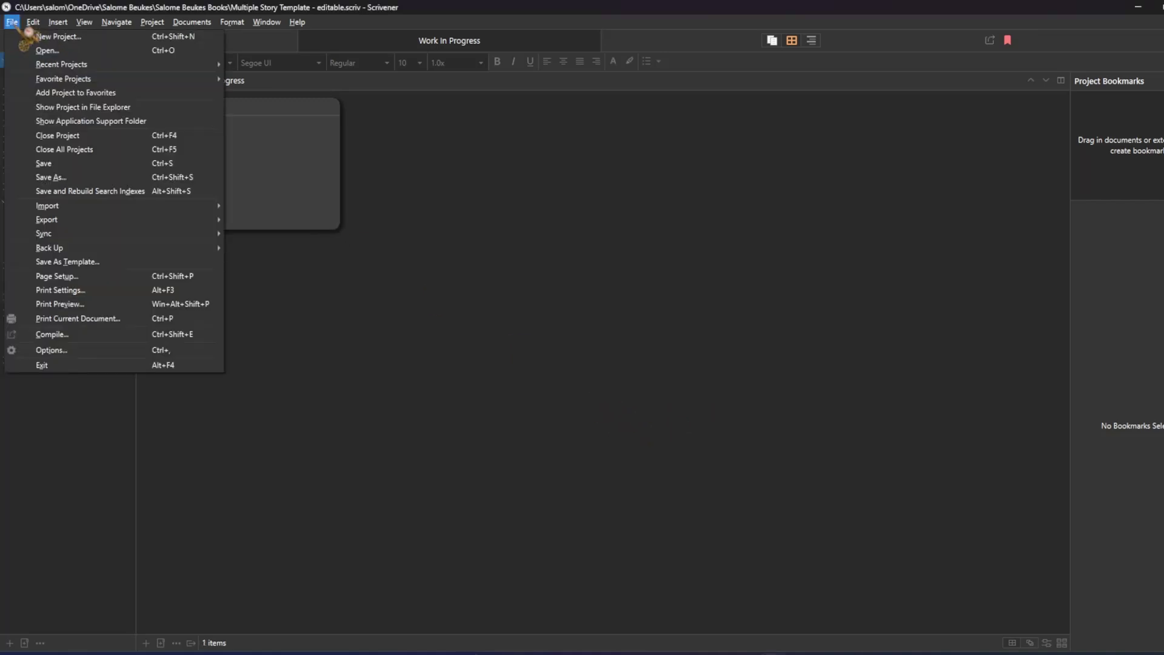
click(75, 350)
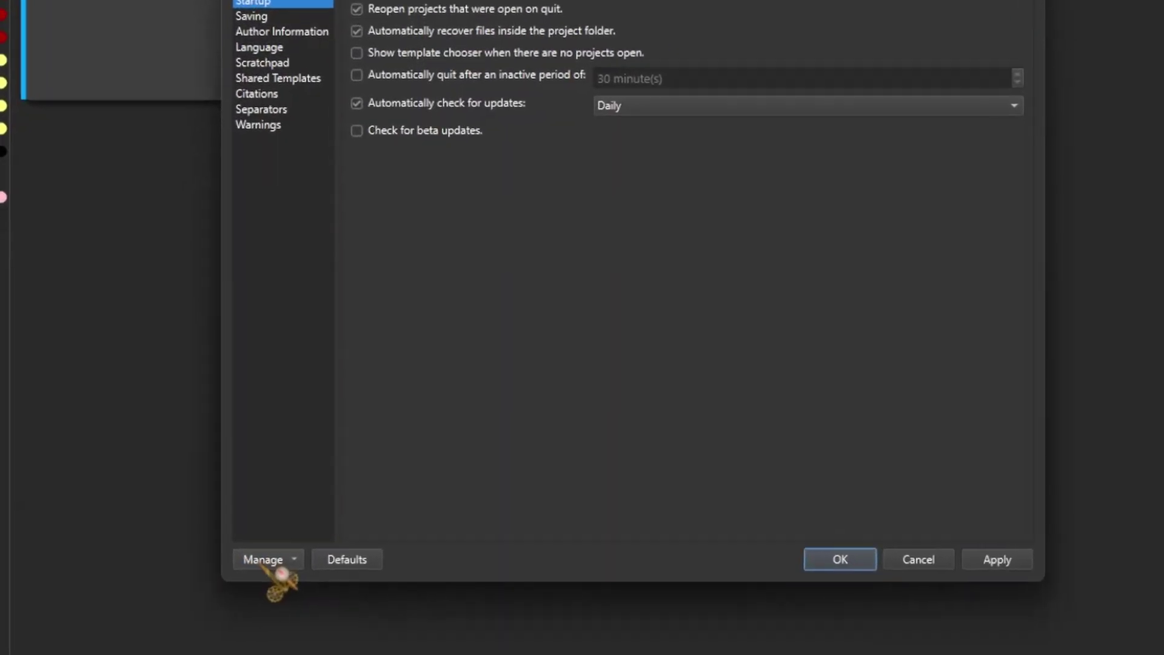
click(267, 559)
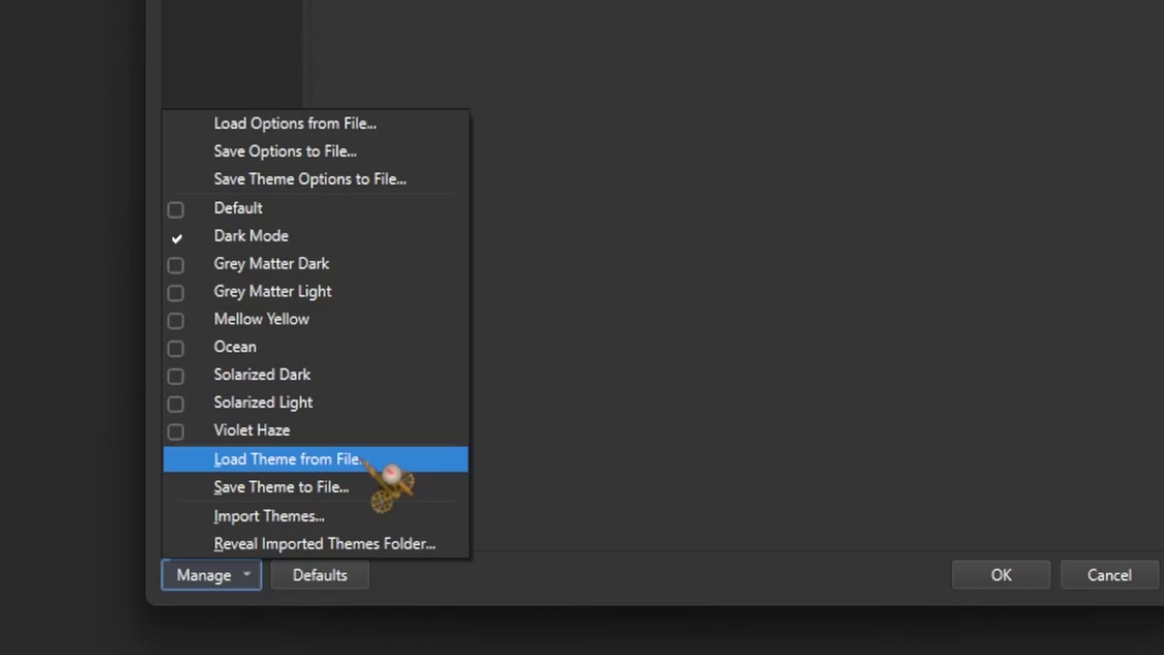
click(316, 264)
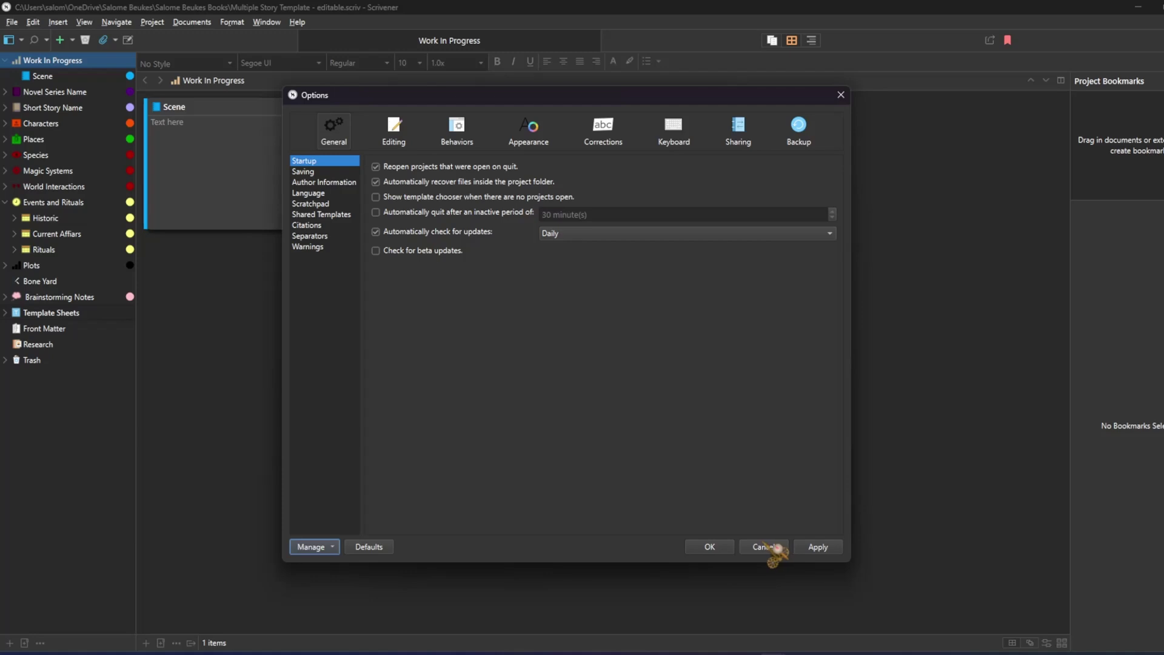
click(766, 546)
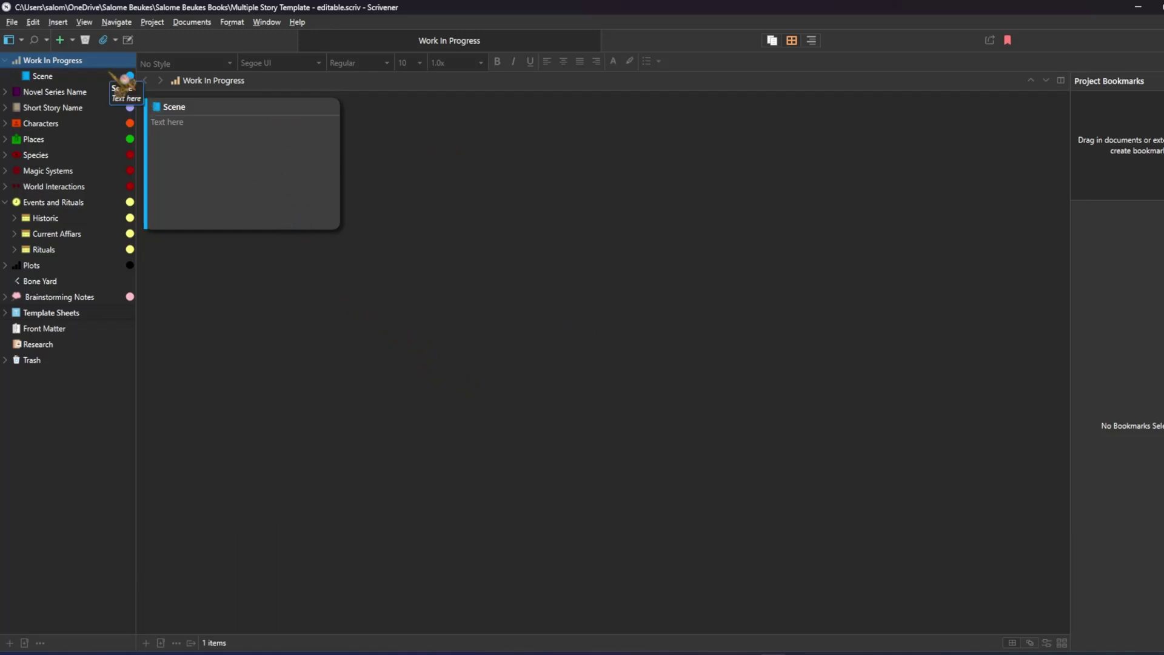
Step: Switch Work In Progress to the outline view, and open the project's label list from the Scene document to inspect POV 1 and POV 2
click(811, 40)
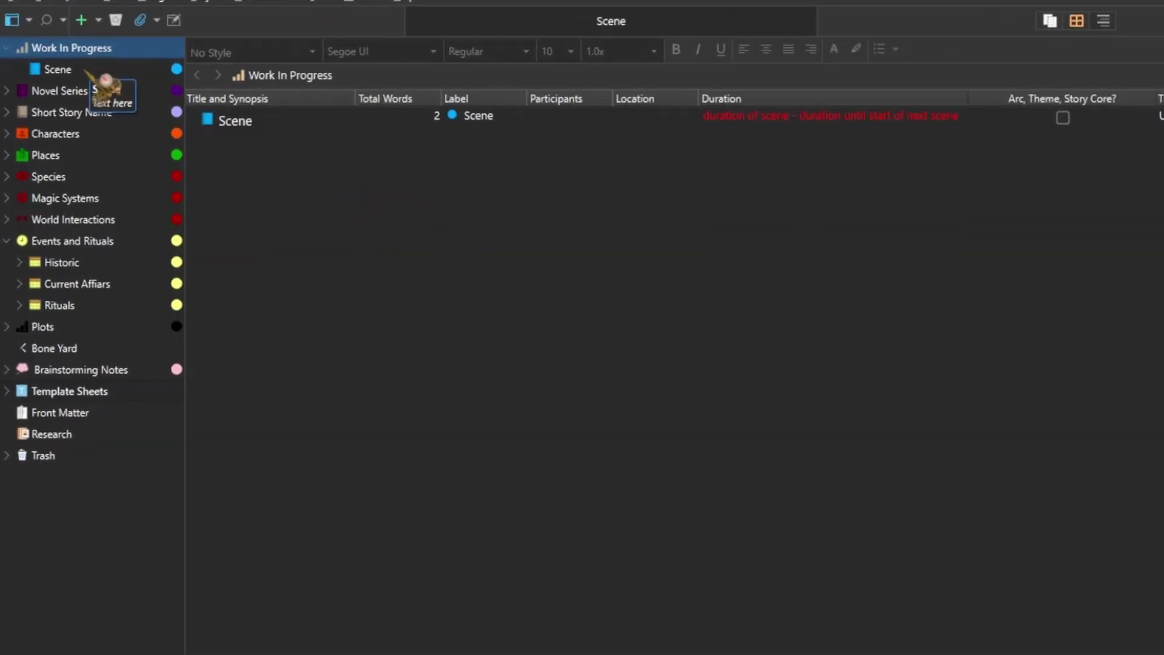
right_click(139, 55)
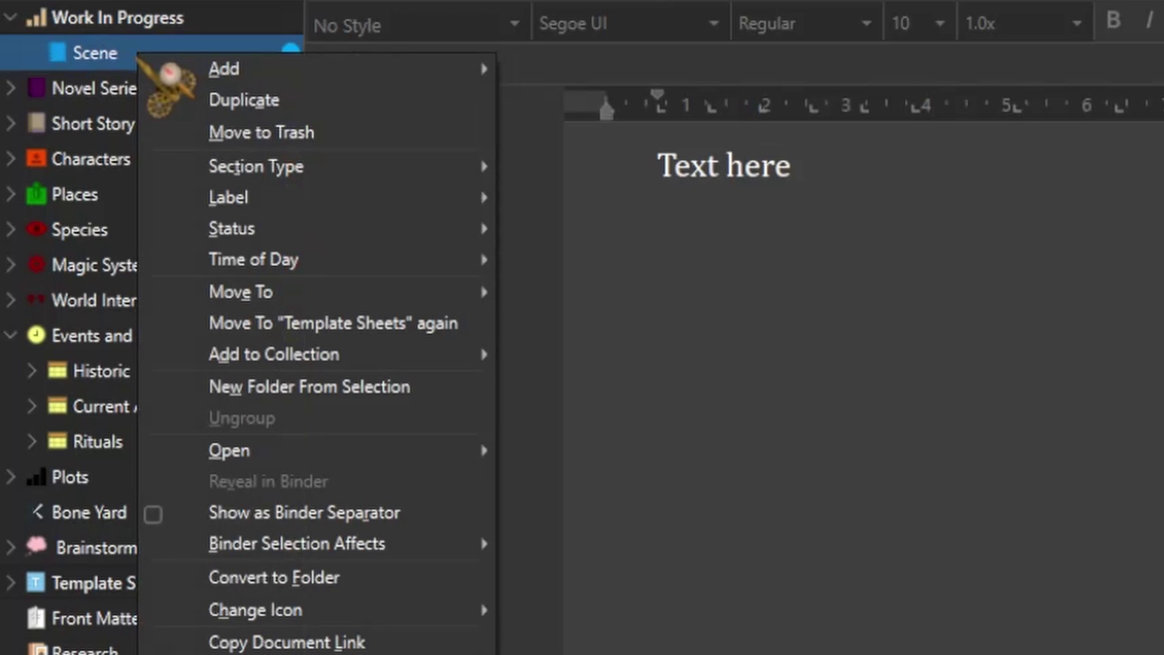
mouse_move(277, 203)
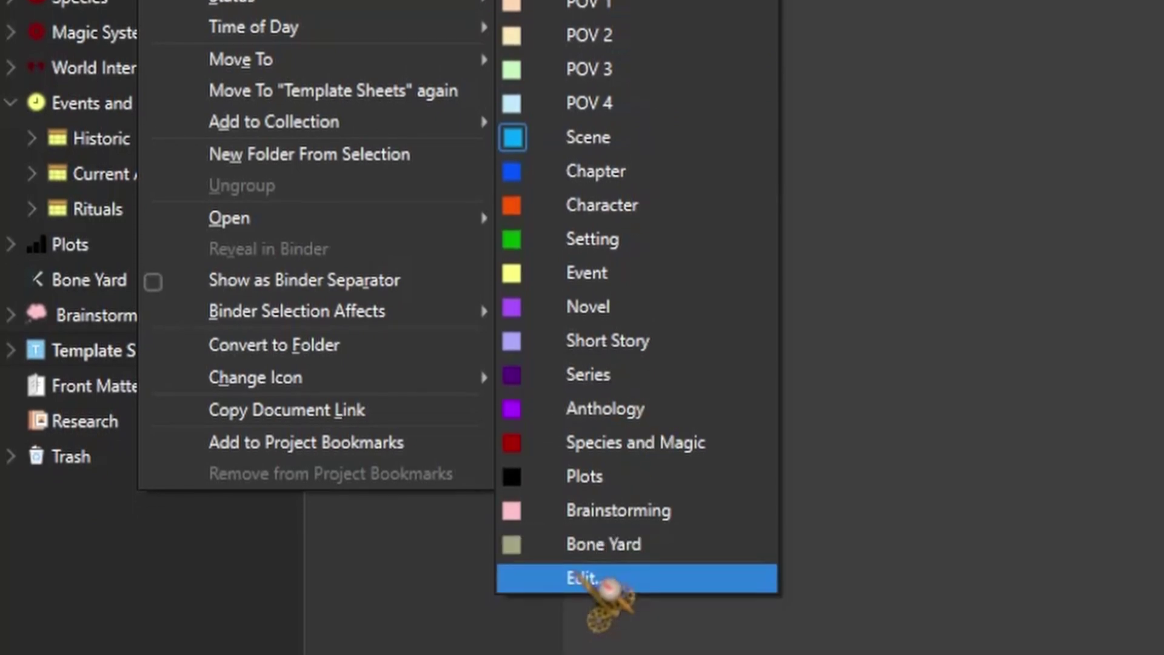
click(581, 577)
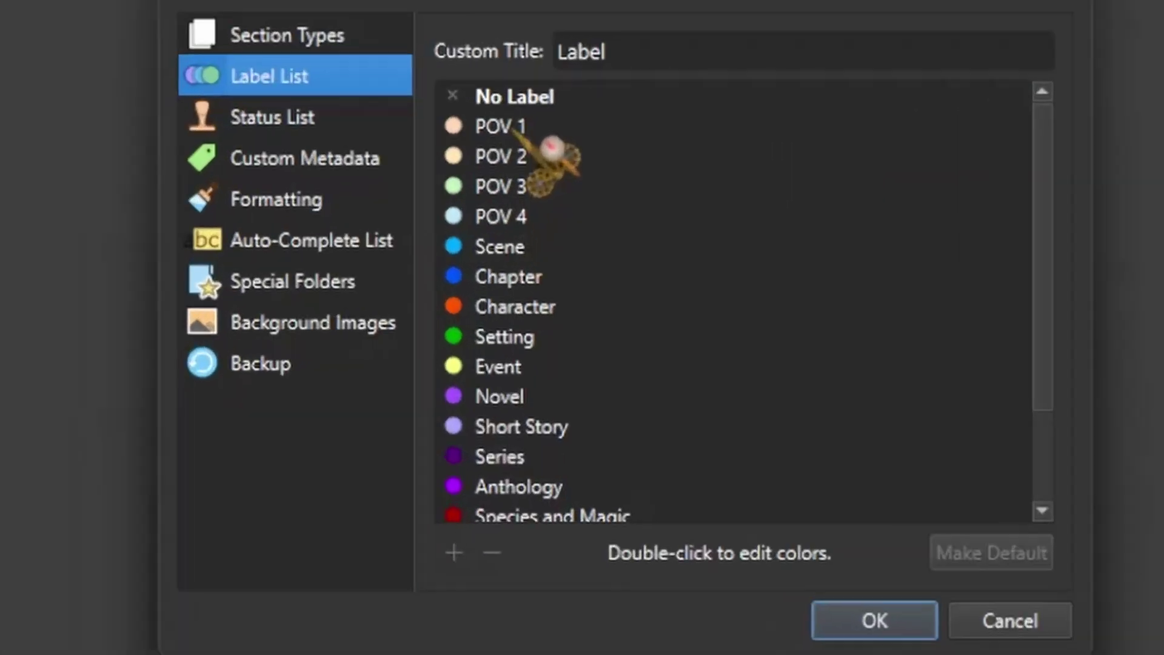
click(483, 126)
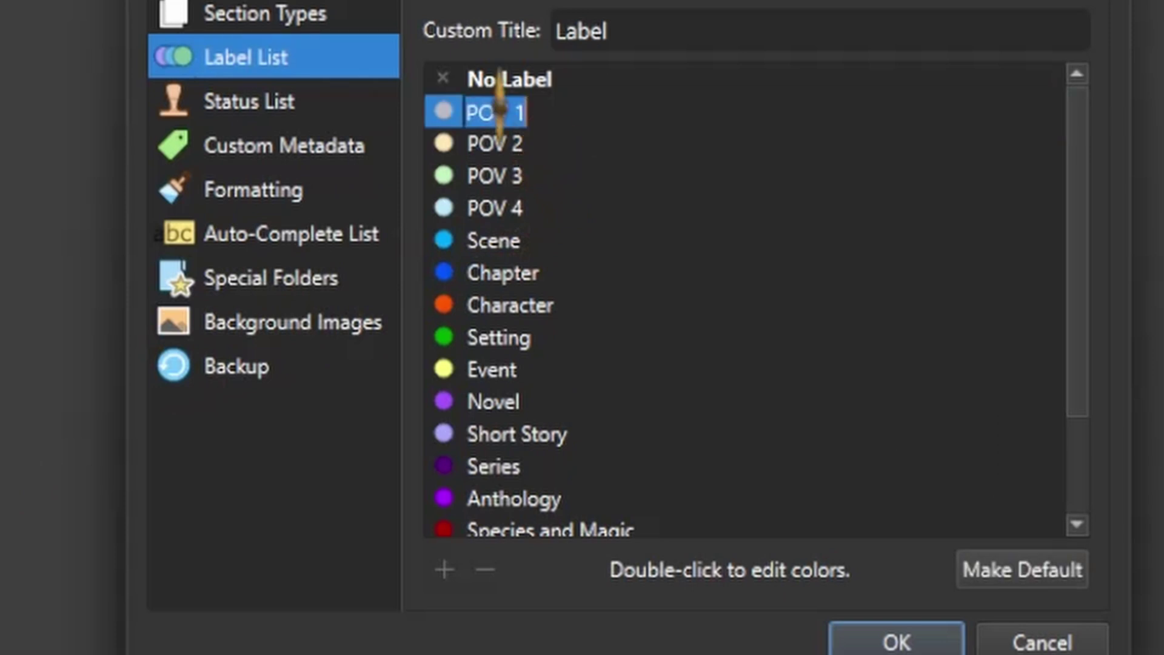
drag(483, 126, 525, 127)
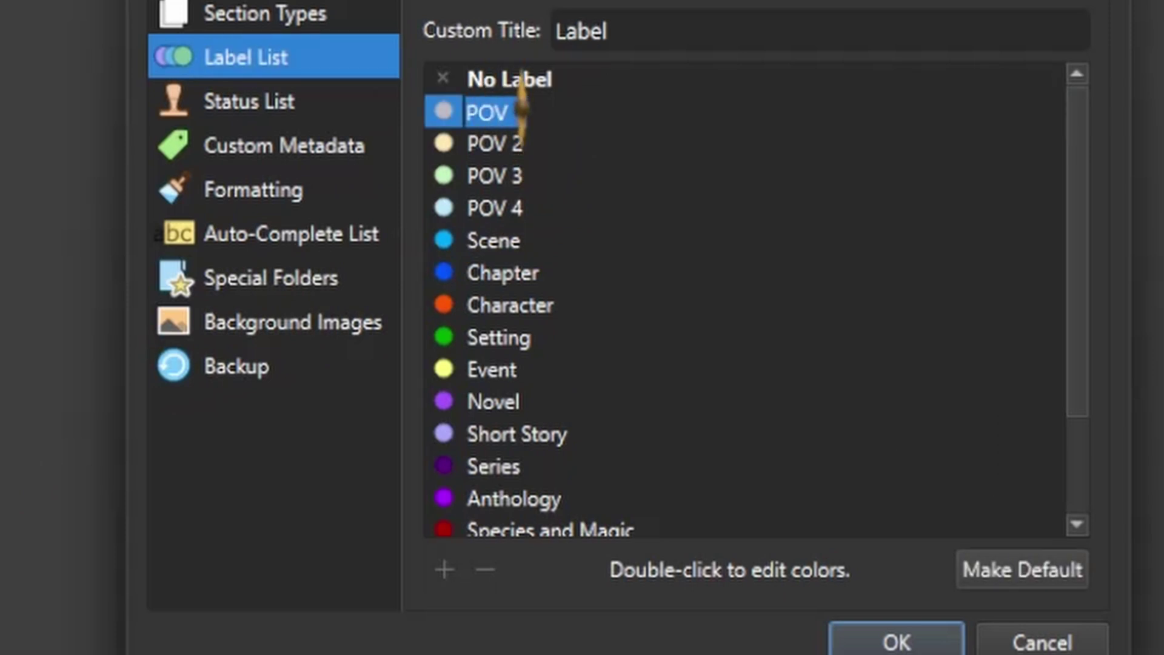
click(546, 159)
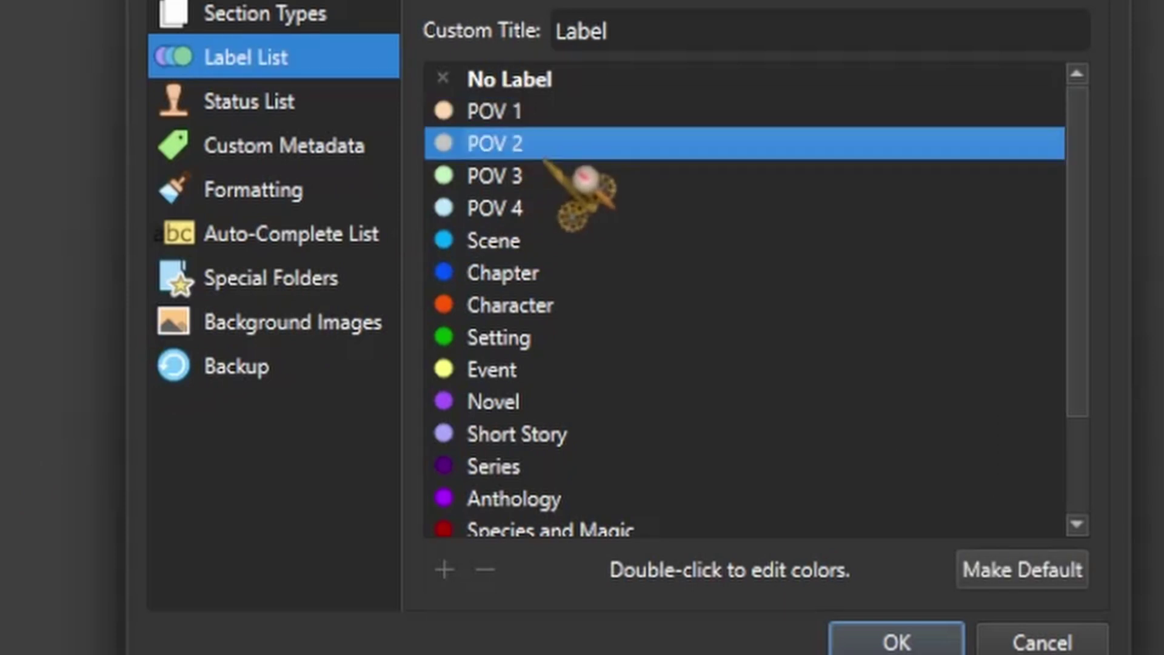
click(896, 641)
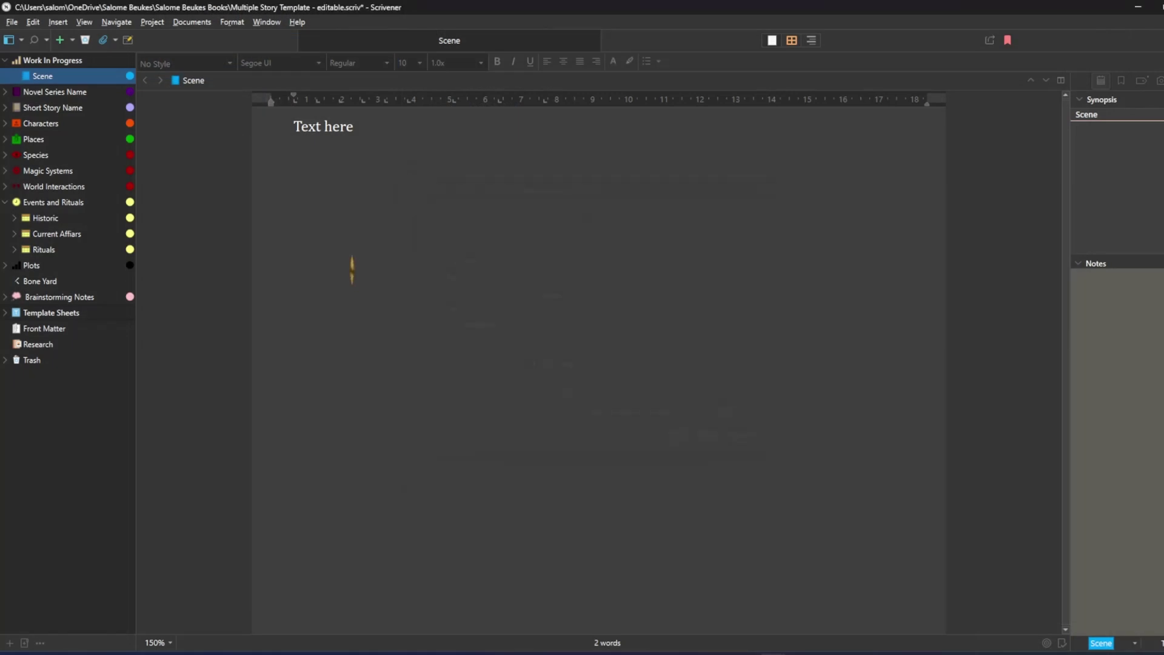
Step: Assign the POV 1 label to the Scene document under Work In Progress
right_click(76, 79)
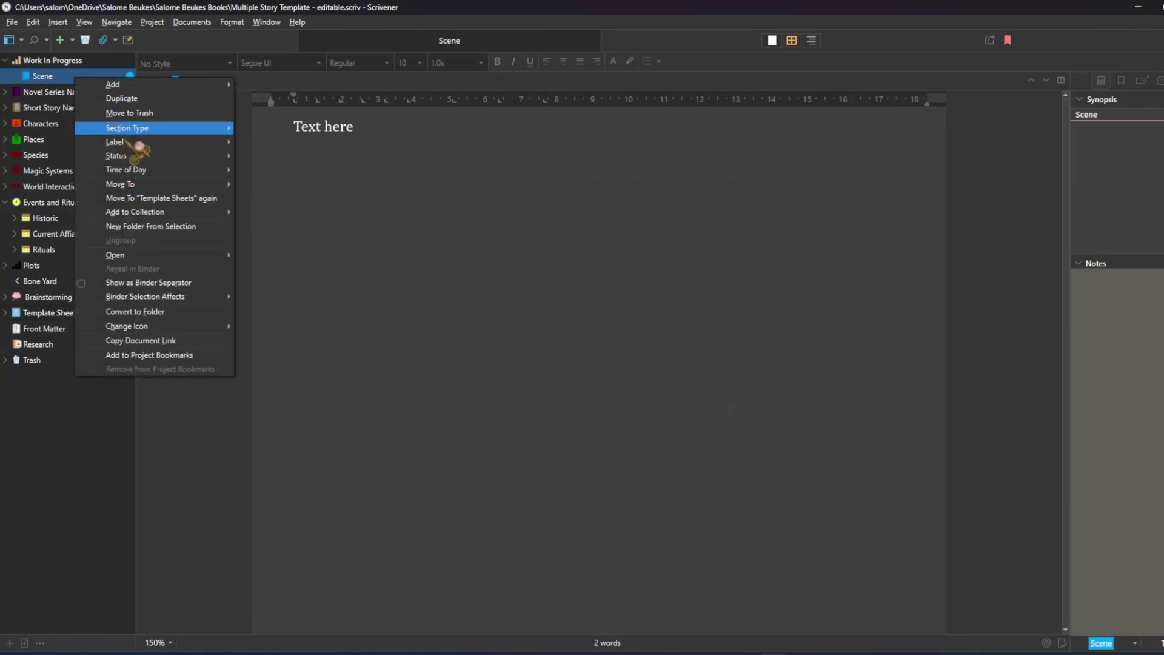
mouse_move(140, 146)
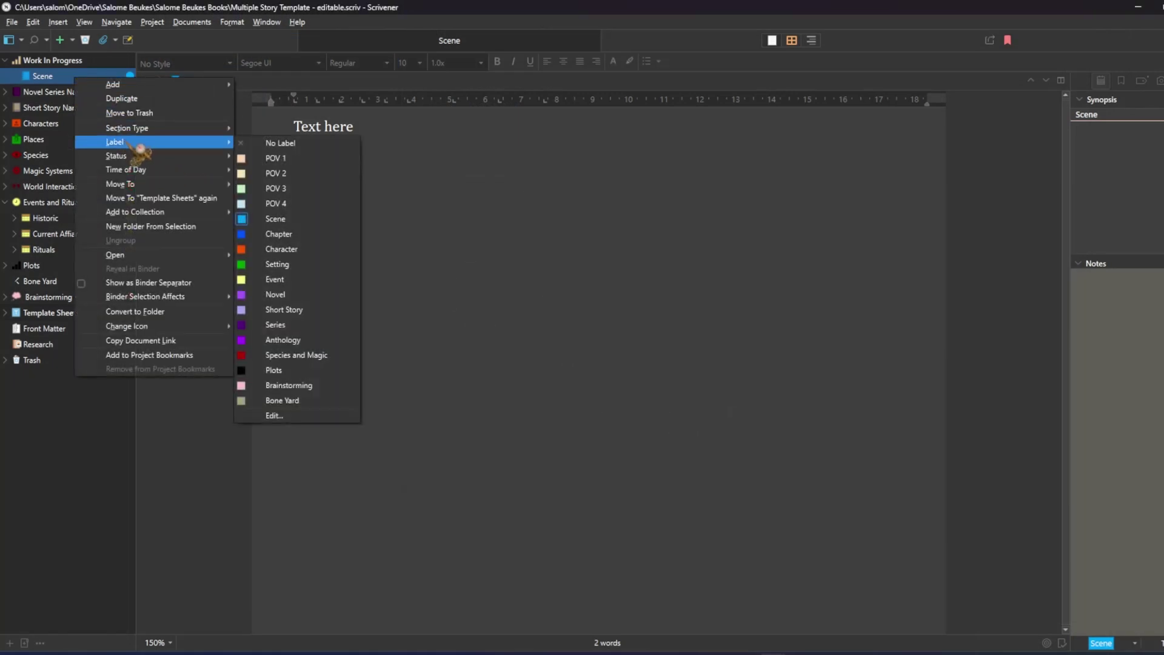
click(306, 163)
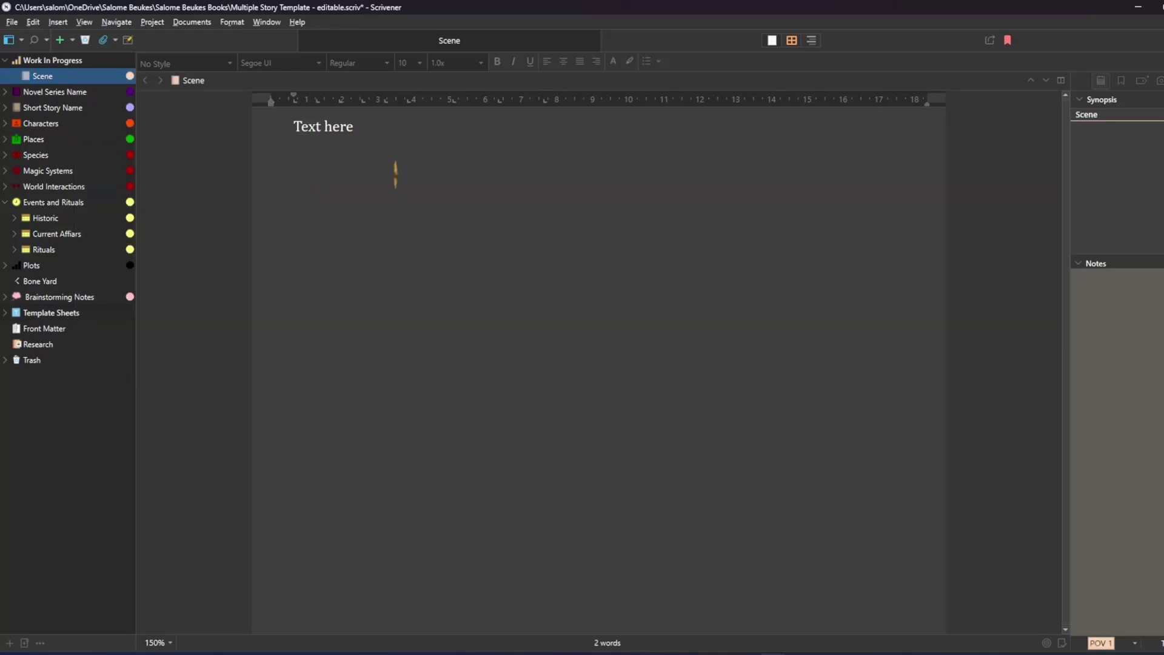
Step: In the Work In Progress outline, enter Character X and Character Y as the Scene's participants, and sort by Participants in both directions
click(53, 61)
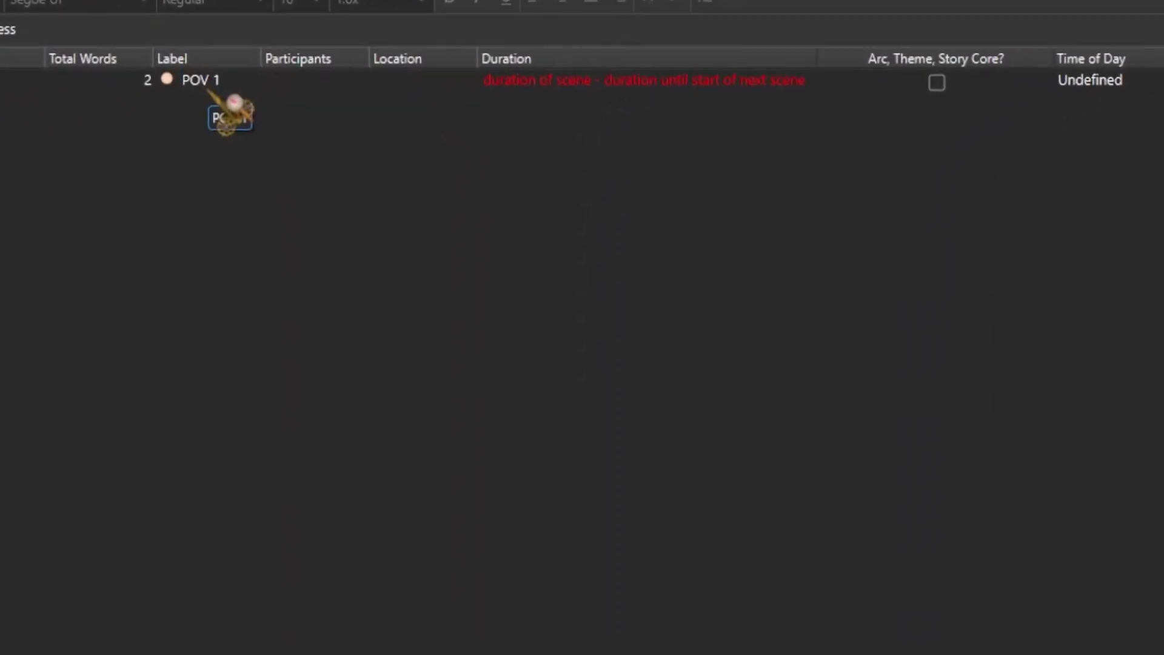
click(290, 80)
click(290, 82)
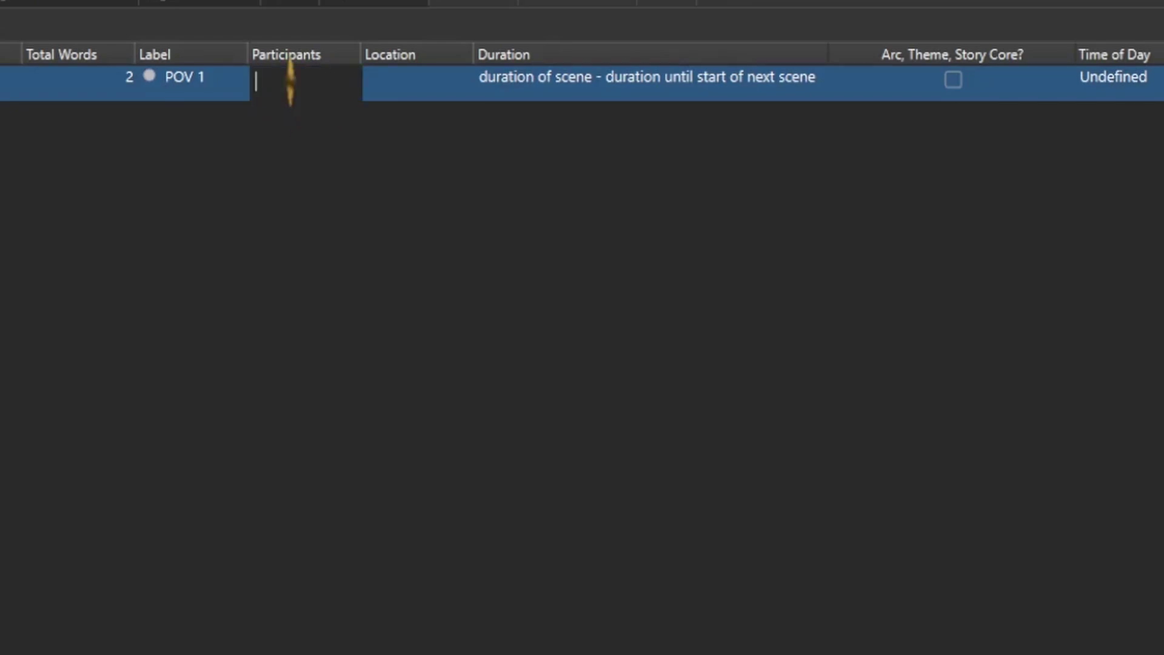
text(Char 1)
text(r X)
key(Return)
text(Character Y)
key(Return)
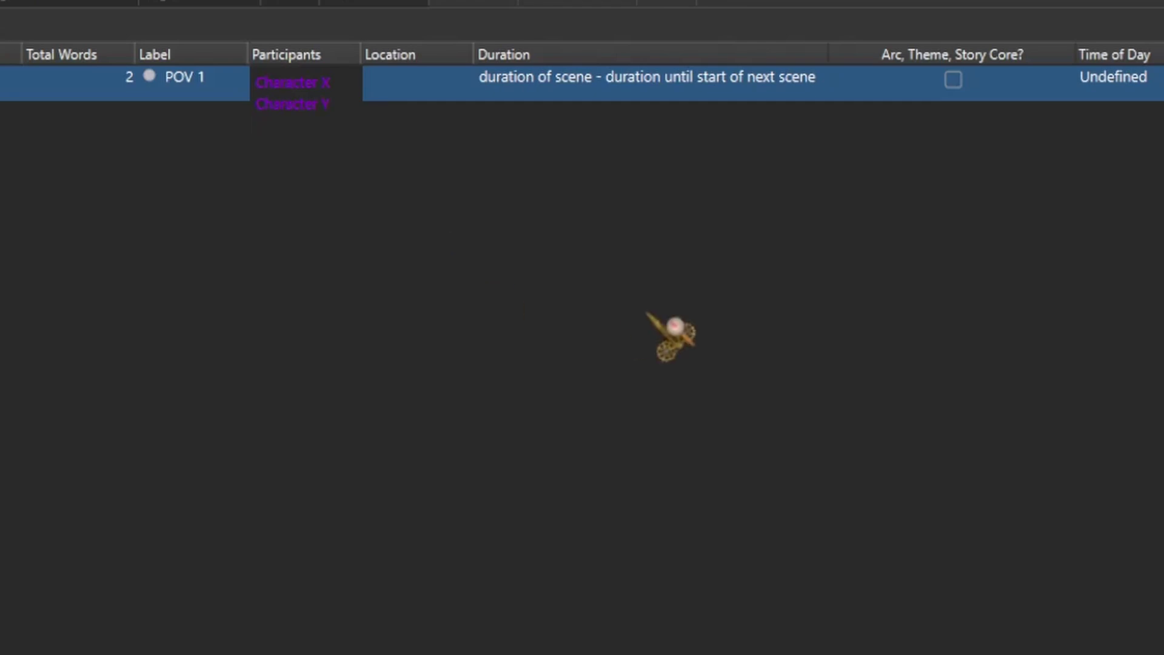
click(647, 312)
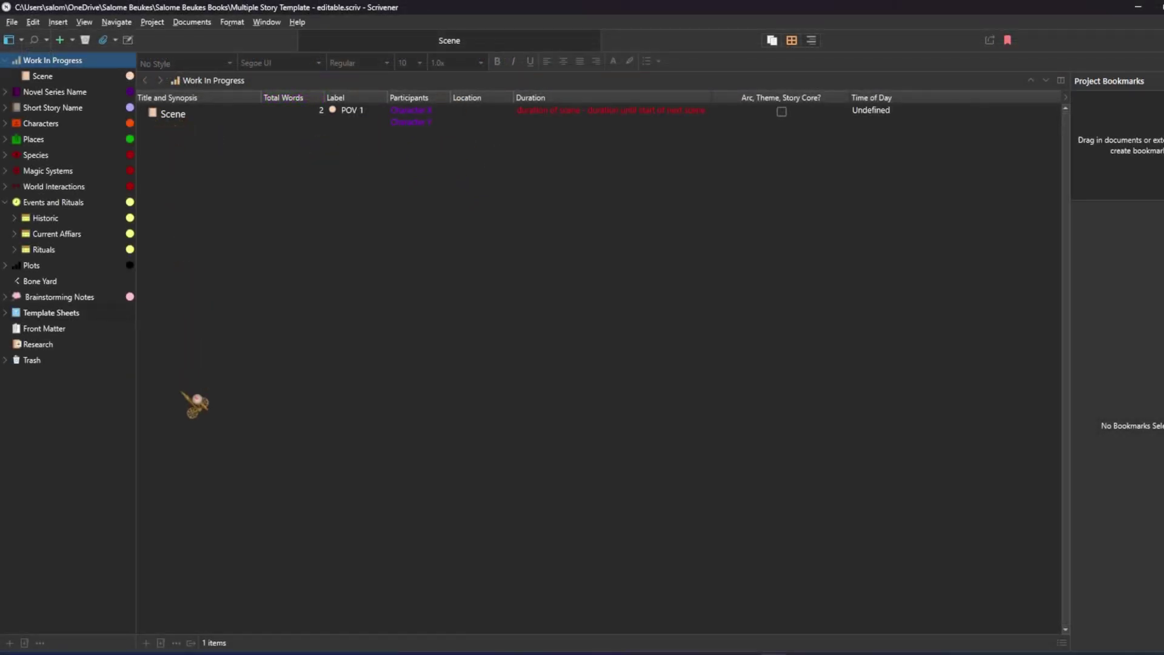
click(437, 98)
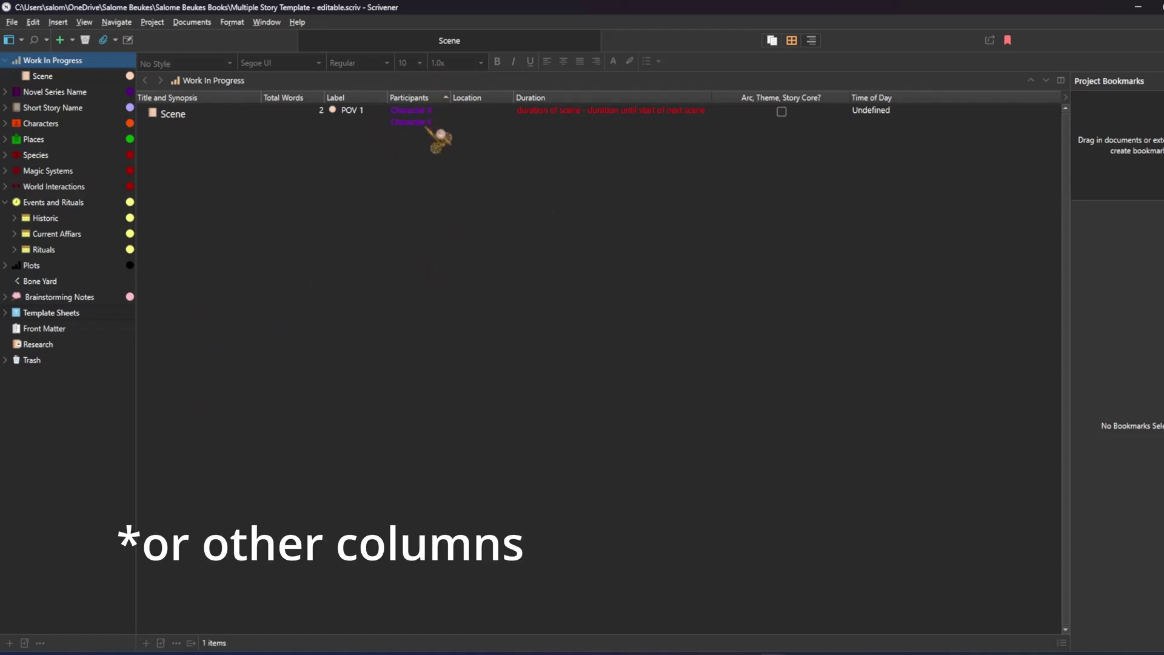
click(438, 98)
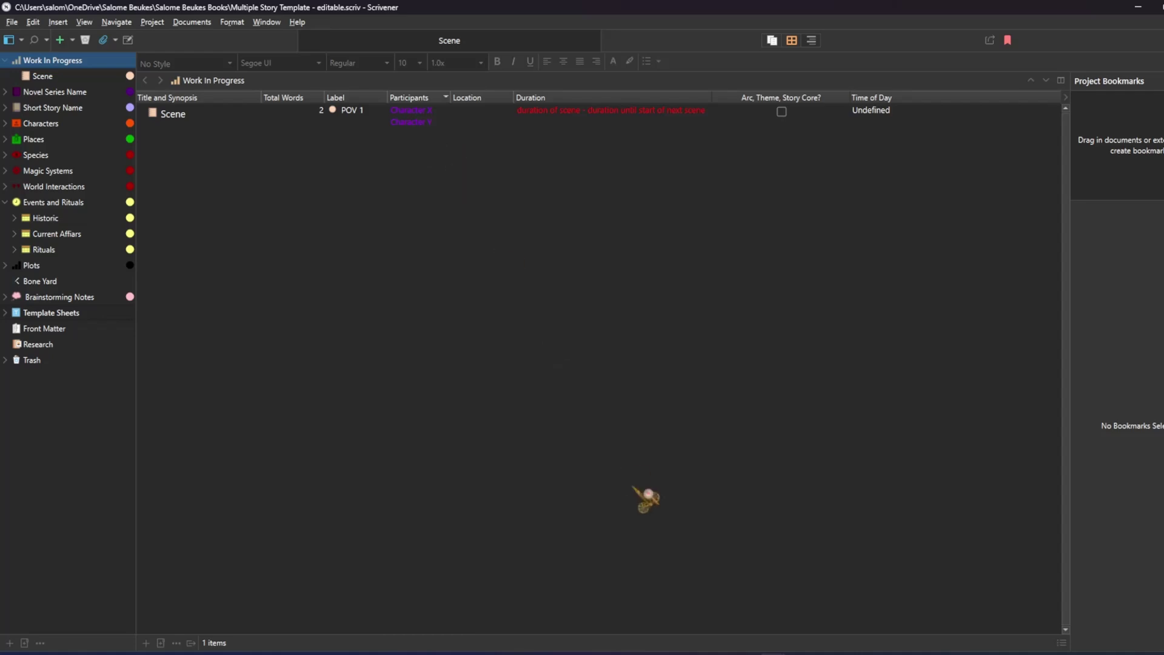
Step: Enter Location 1 and Location 2 on separate lines as the Scene's location in the outline
click(482, 126)
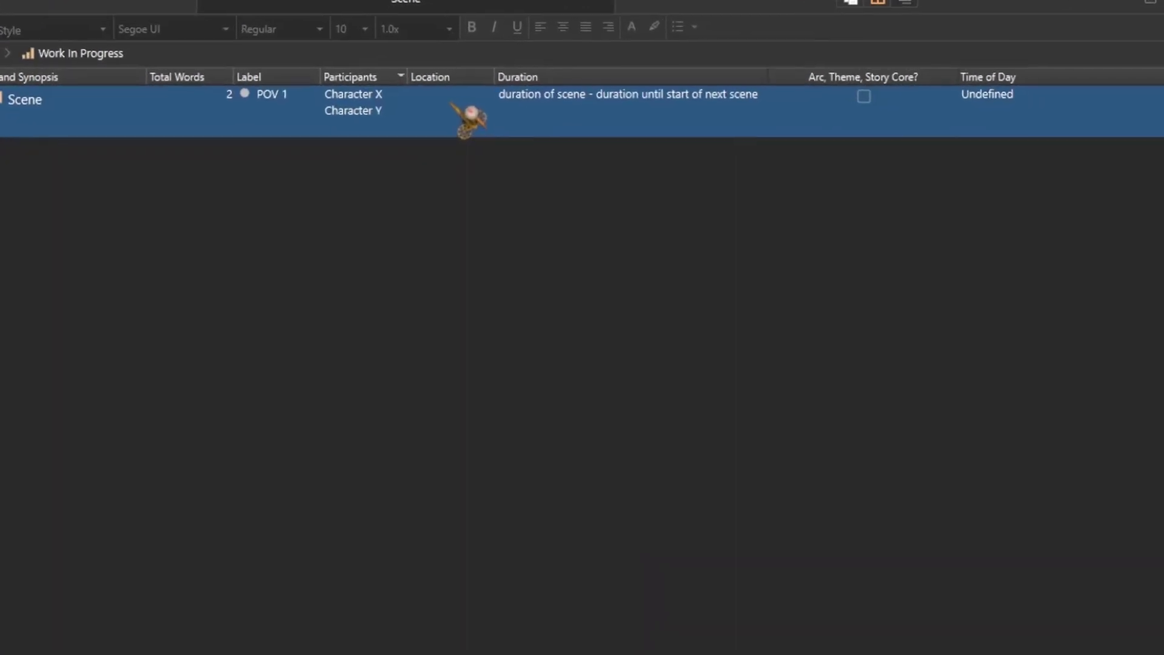
click(465, 115)
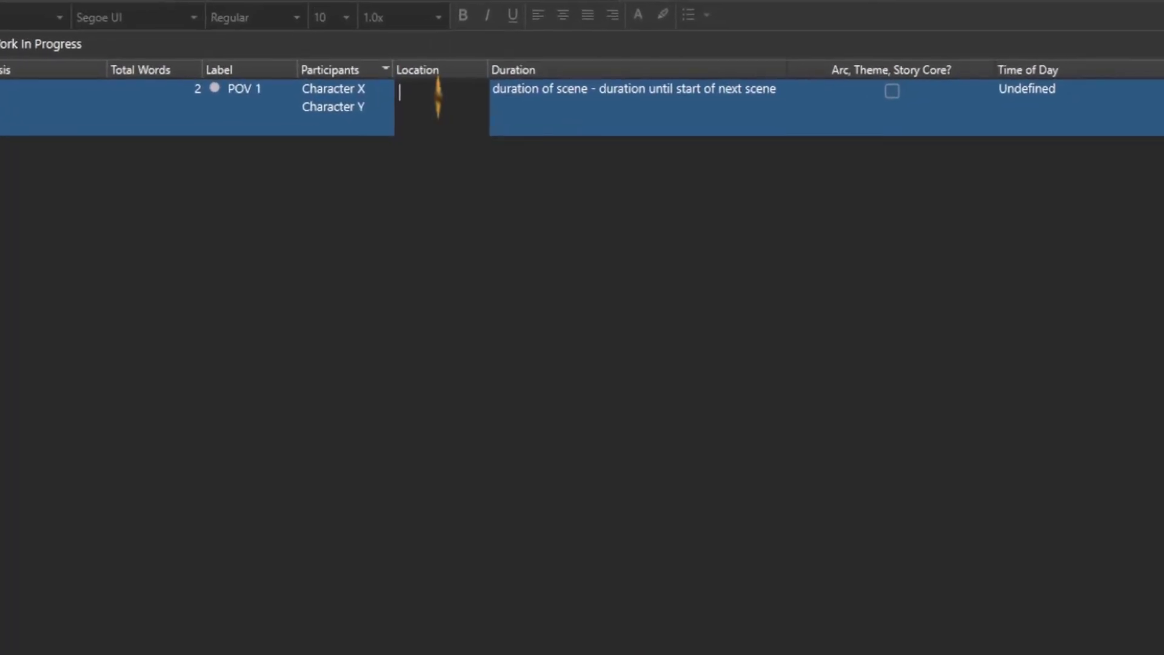
text(Locat)
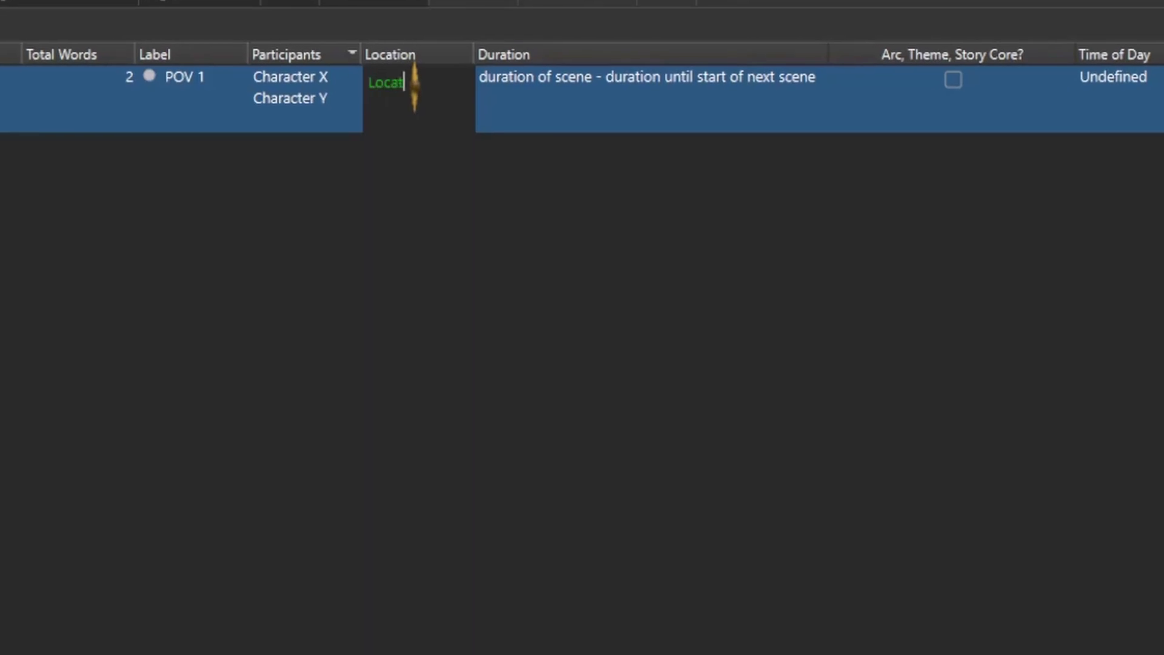
text(ion 1 Location 2)
click(600, 434)
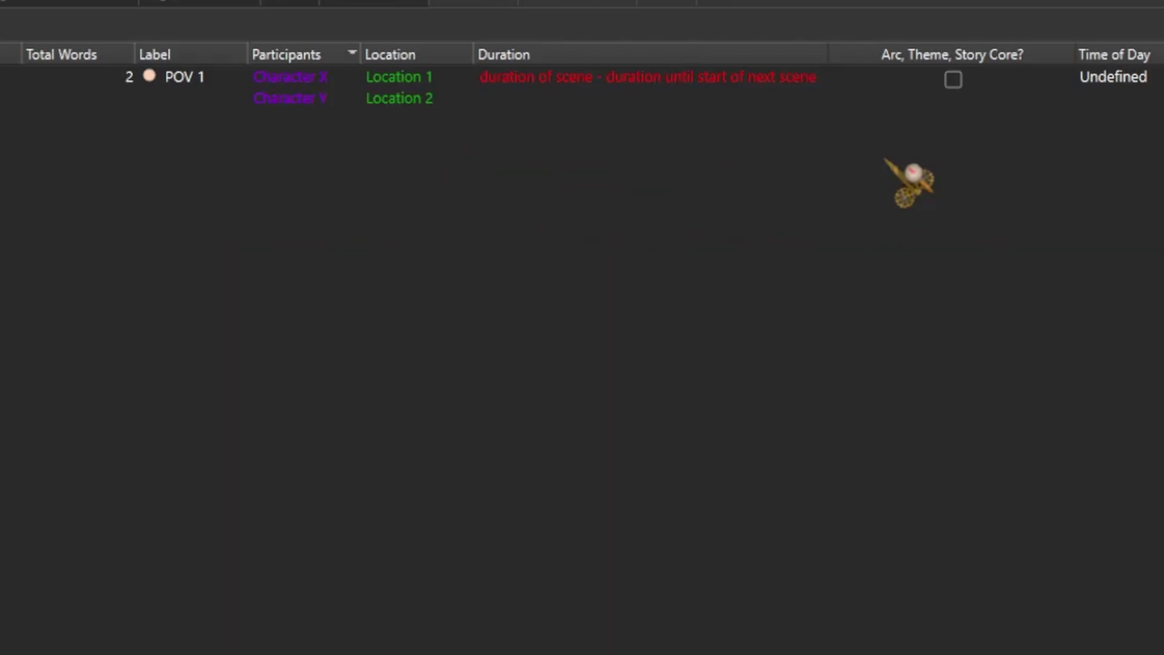
Step: Set the Scene's time of day to Afternoon and move the Time of Day column directly after Duration
click(1137, 91)
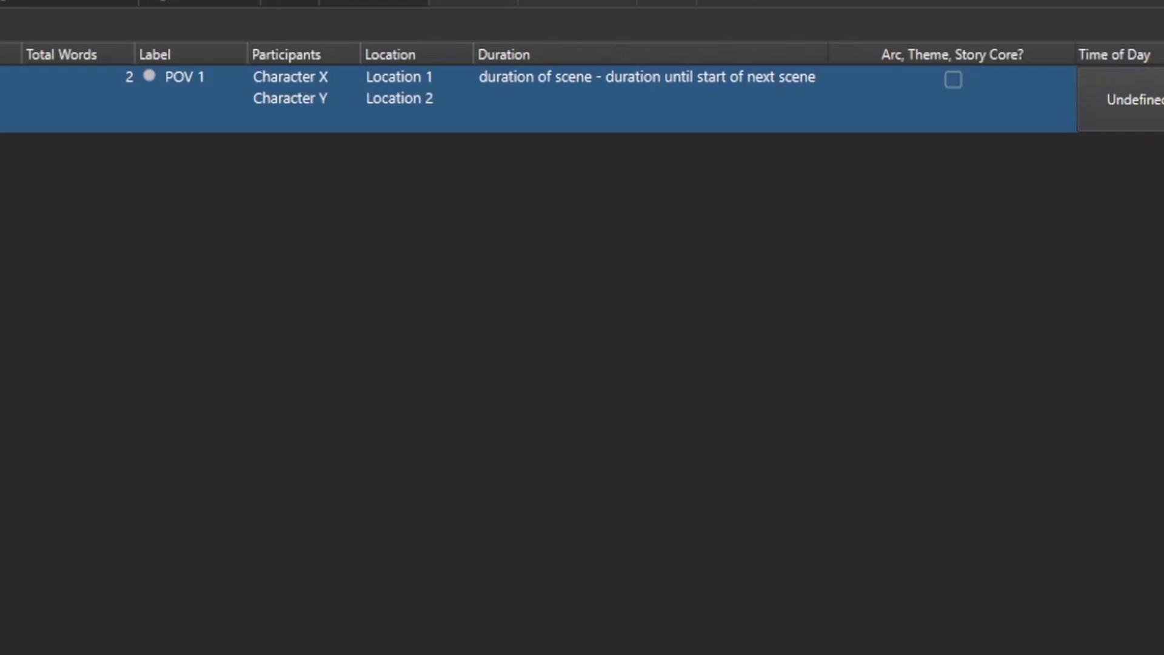
click(1137, 80)
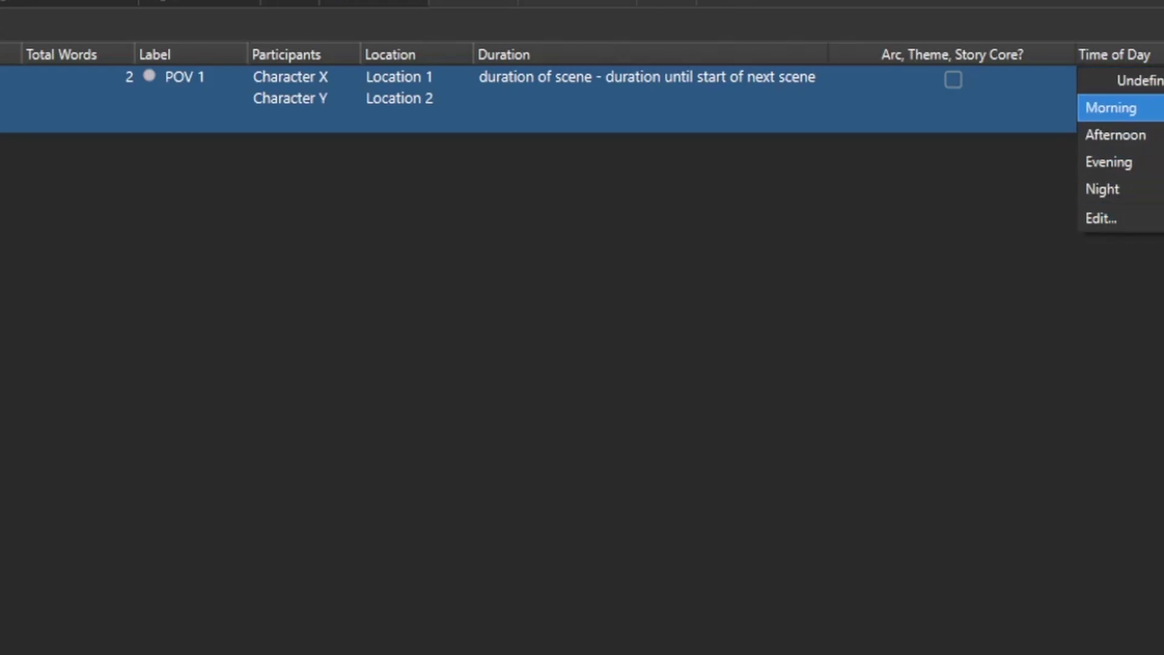
click(1129, 135)
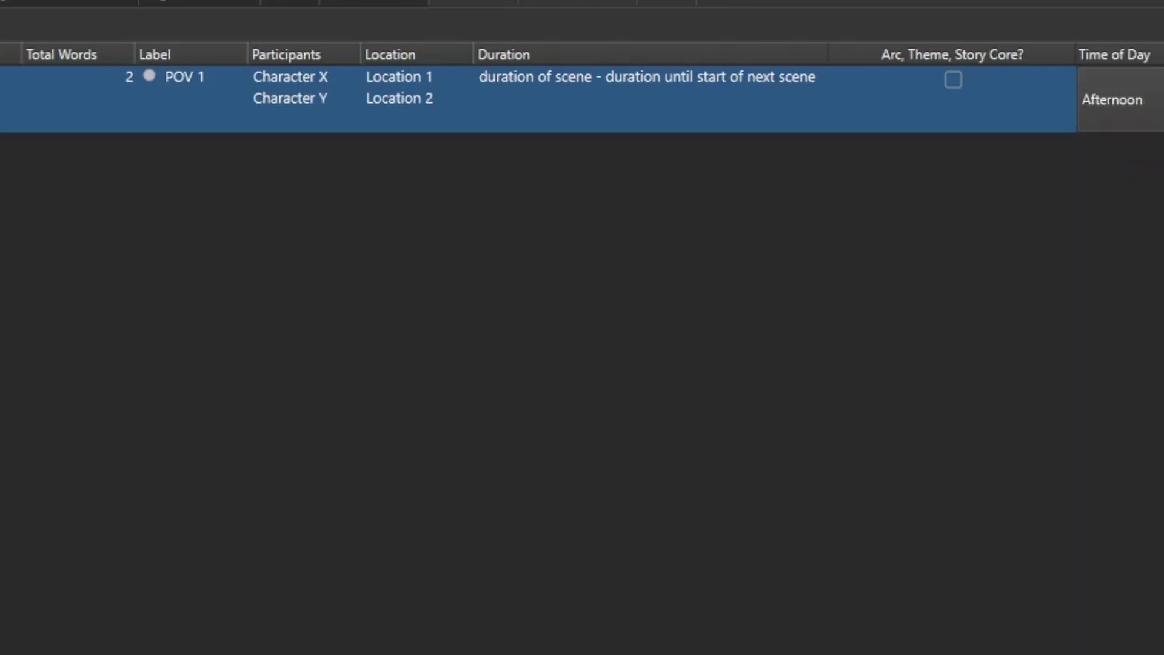
click(322, 260)
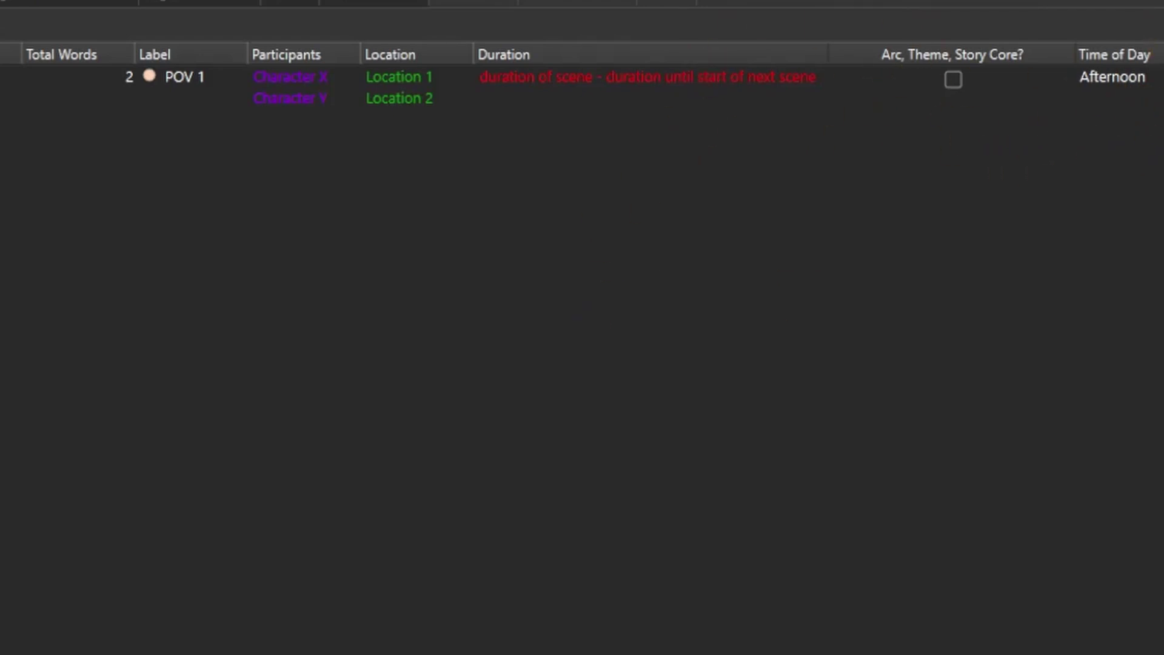
drag(1128, 55, 812, 56)
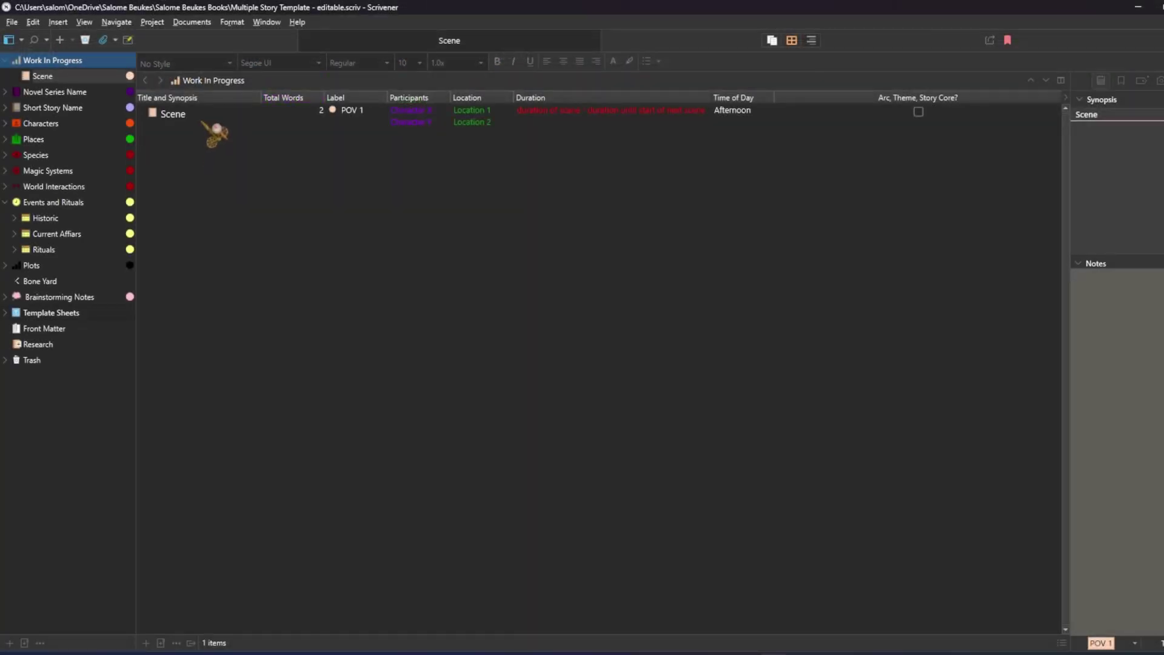
Step: Open the Scene's title for editing in the outline, and its synopsis for editing on the corkboard card
double_click(192, 114)
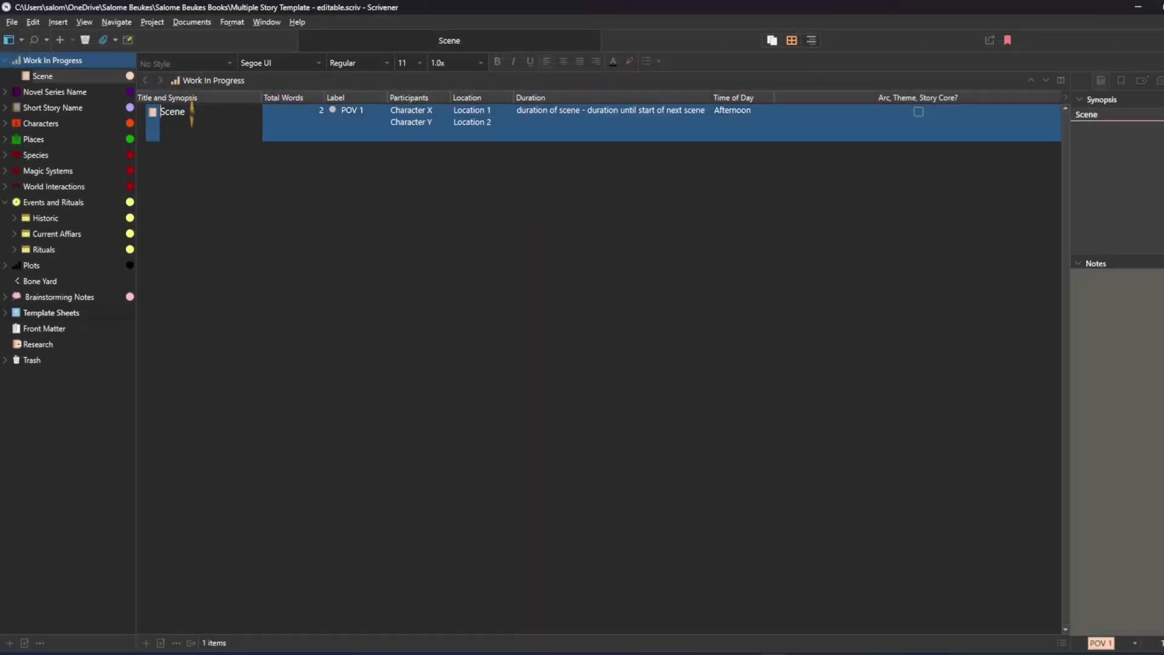
click(444, 163)
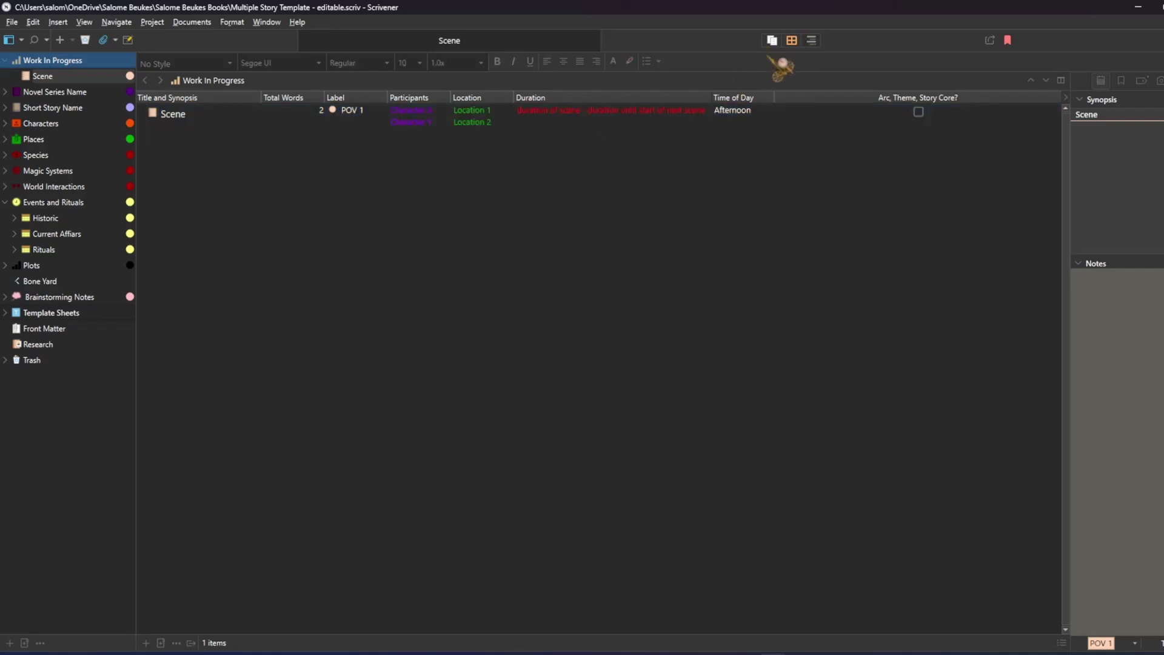
click(792, 40)
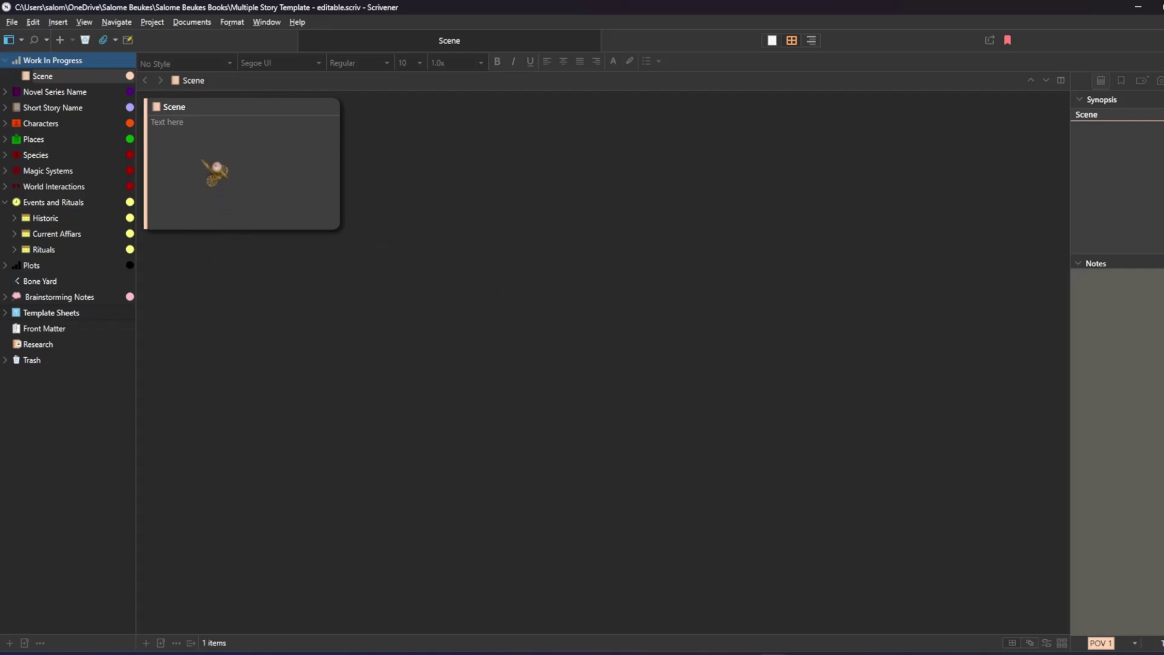
click(212, 143)
click(199, 128)
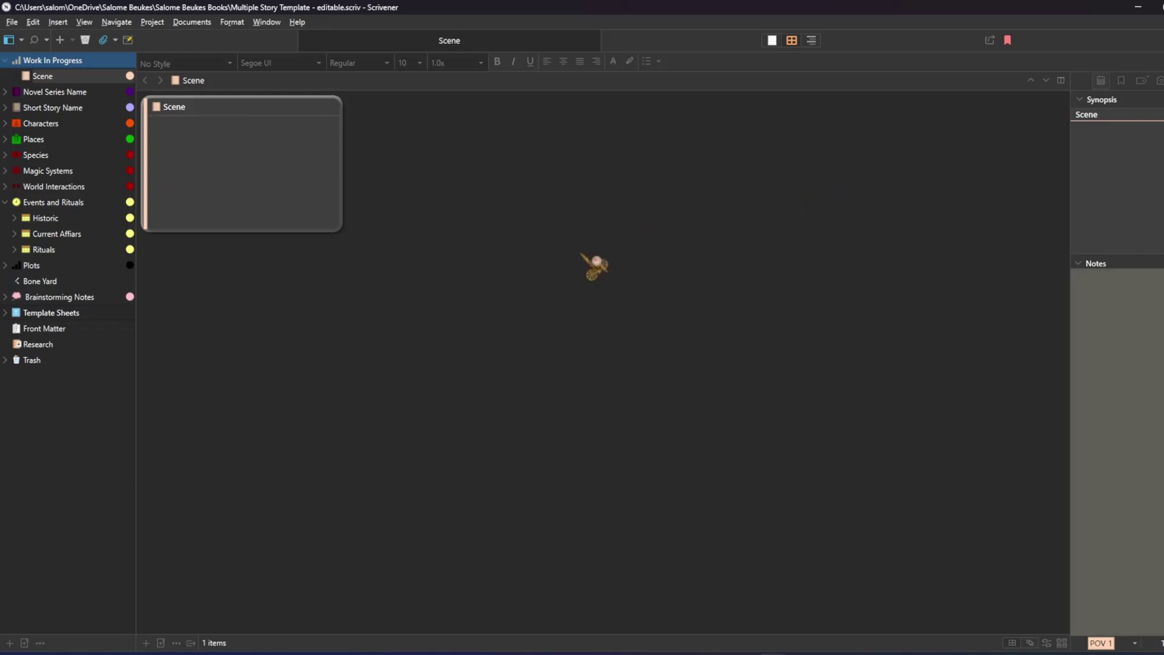
Step: Add three new Scene documents under Work In Progress and show the folder's contents on the corkboard
click(54, 61)
click(60, 39)
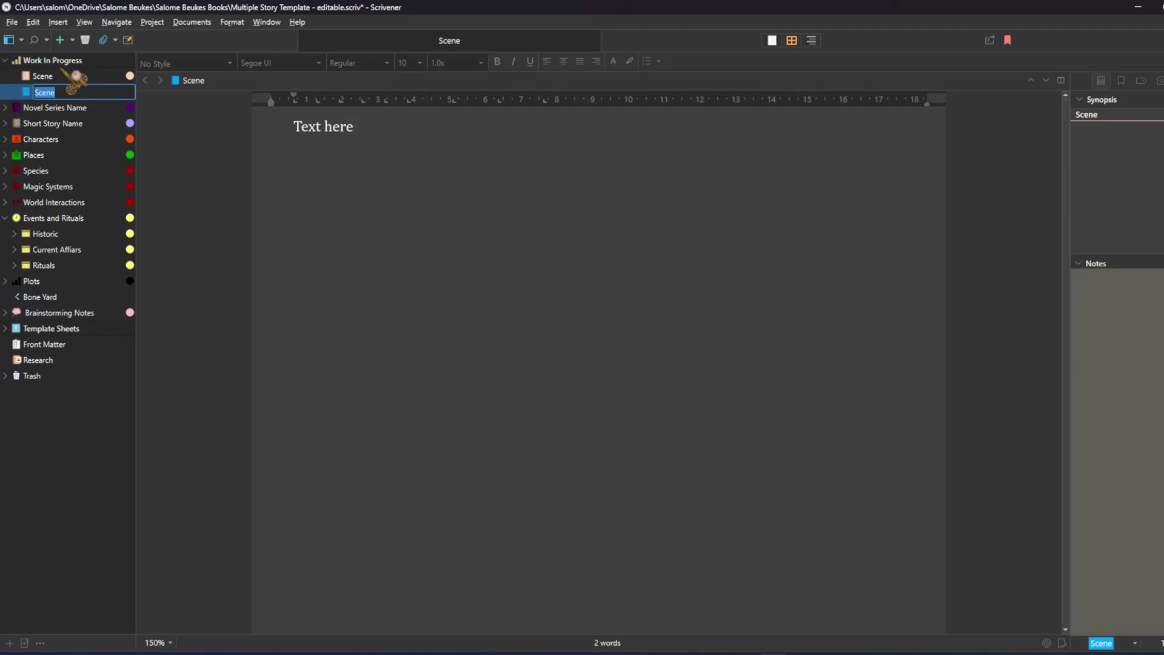
click(61, 65)
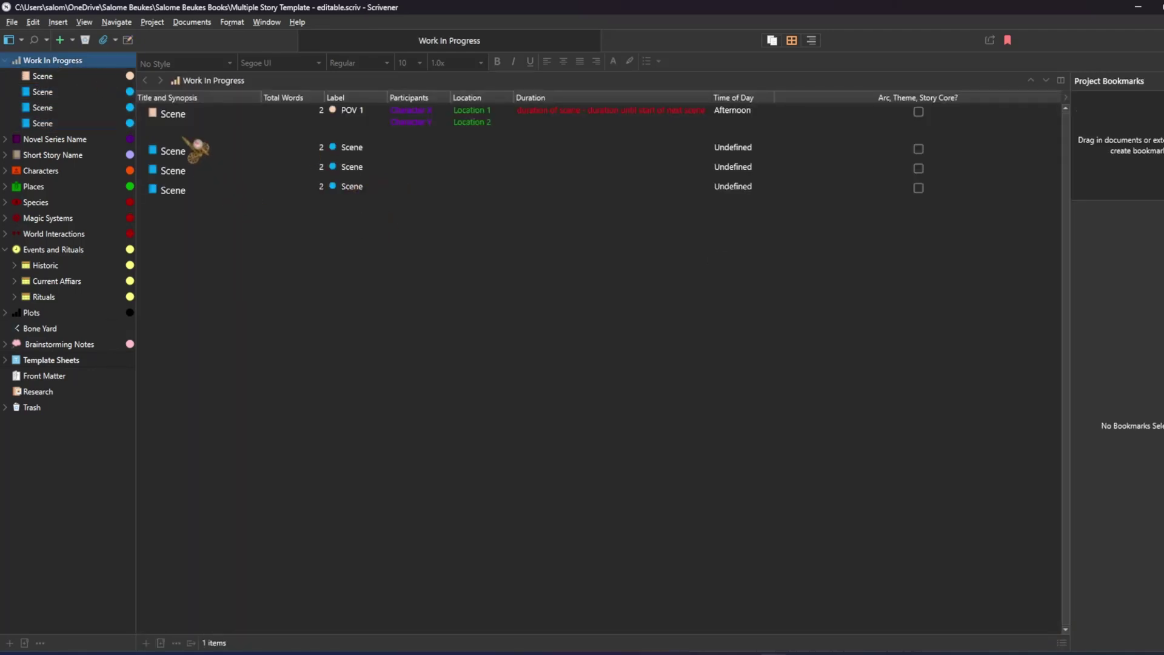
click(792, 40)
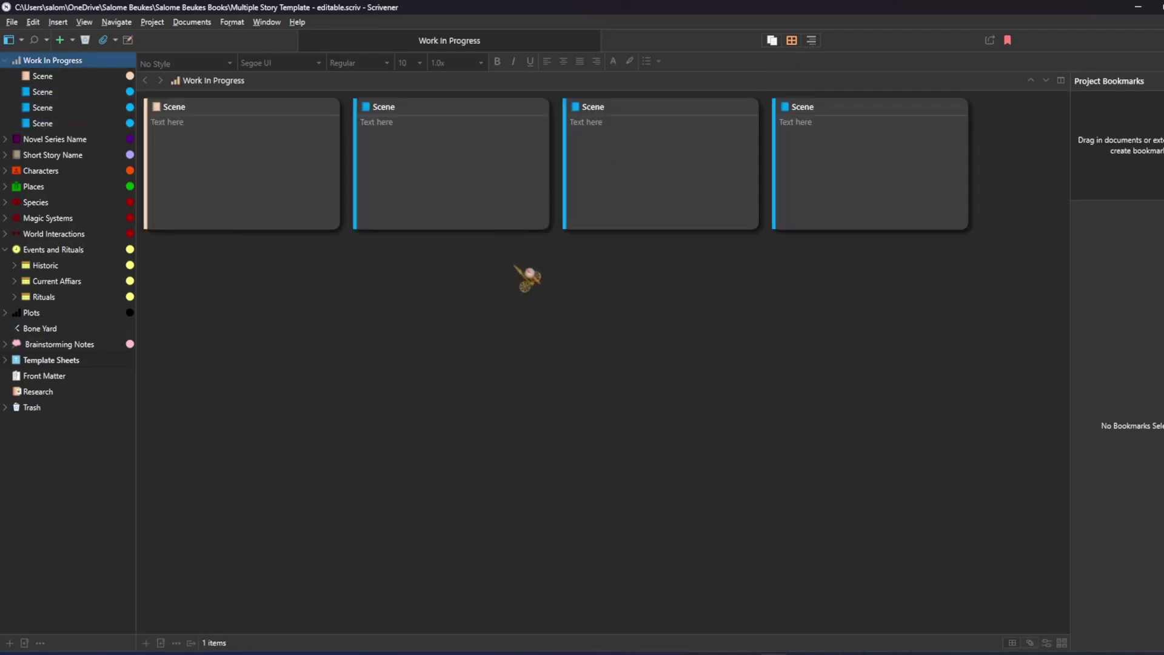
mouse_move(633, 158)
mouse_down()
mouse_move(293, 182)
mouse_move(274, 150)
mouse_up()
click(801, 229)
click(660, 219)
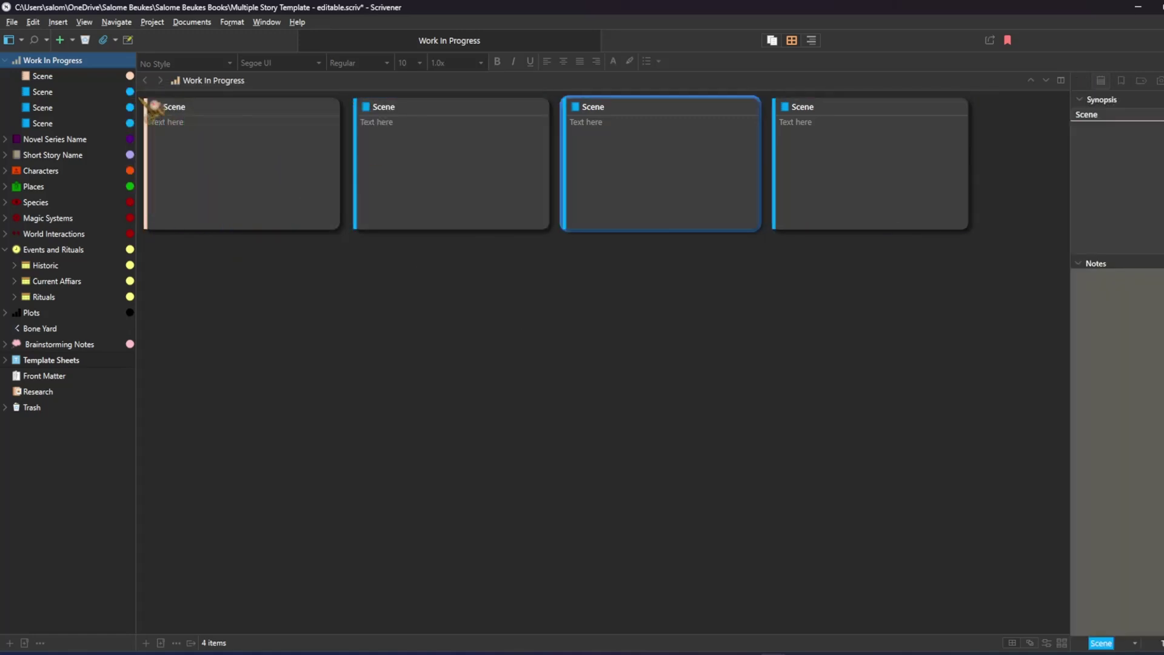
drag(81, 145, 532, 236)
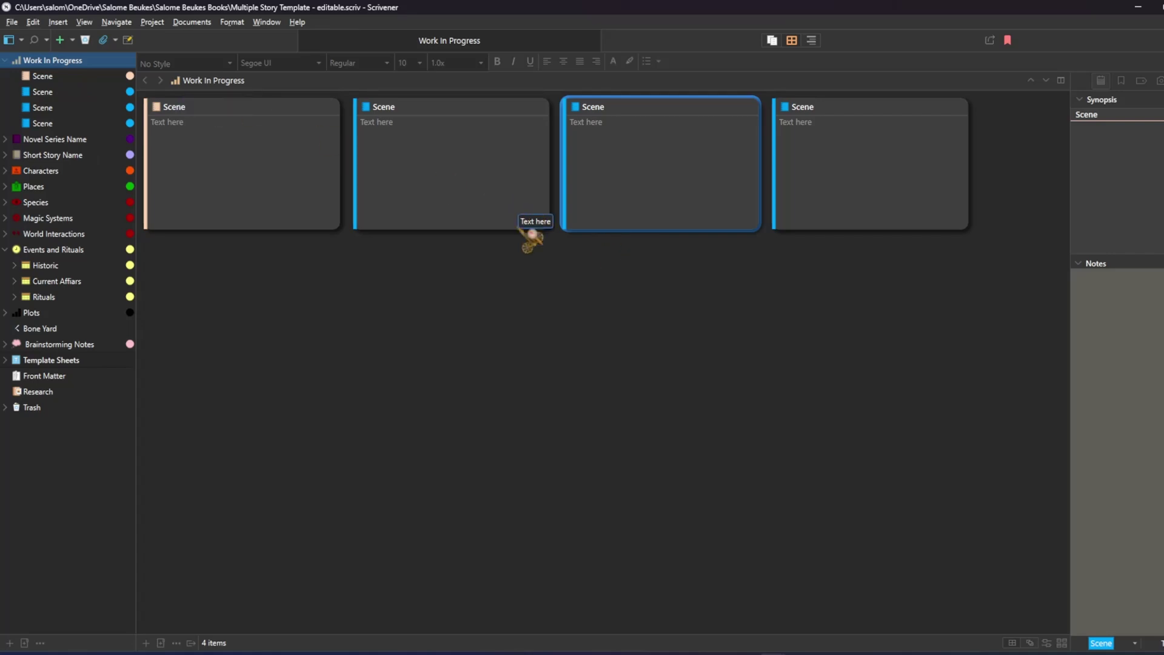
drag(531, 237, 73, 99)
click(420, 279)
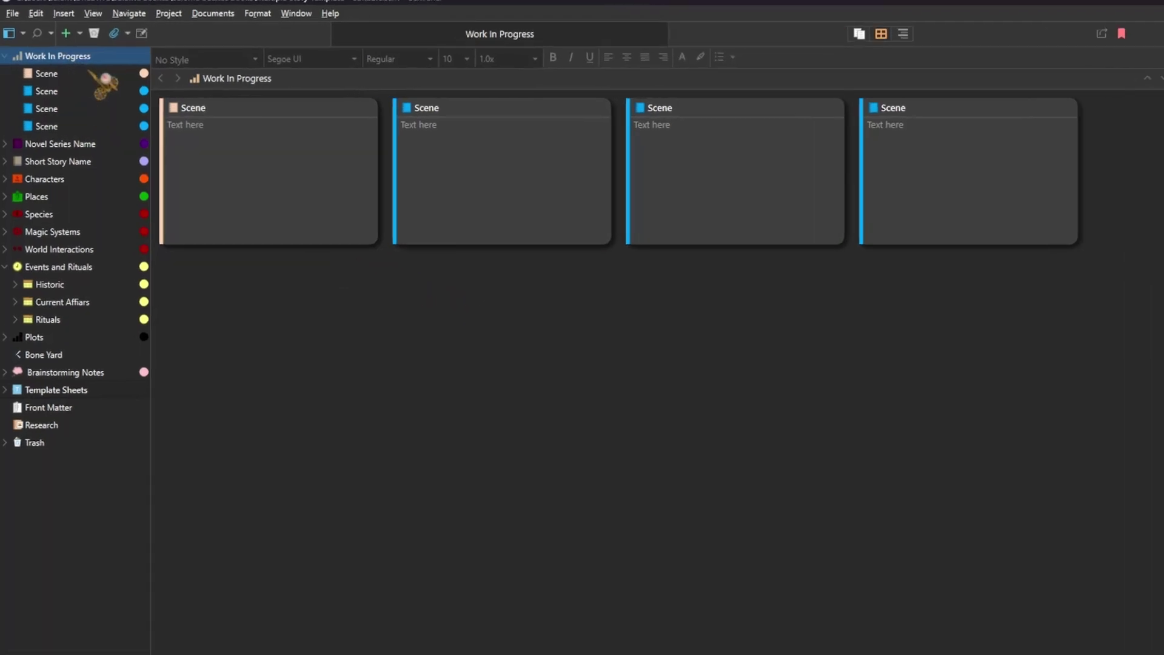
Step: Collapse the Work In Progress folder and expand the Template Sheets folder in the binder
key(Left)
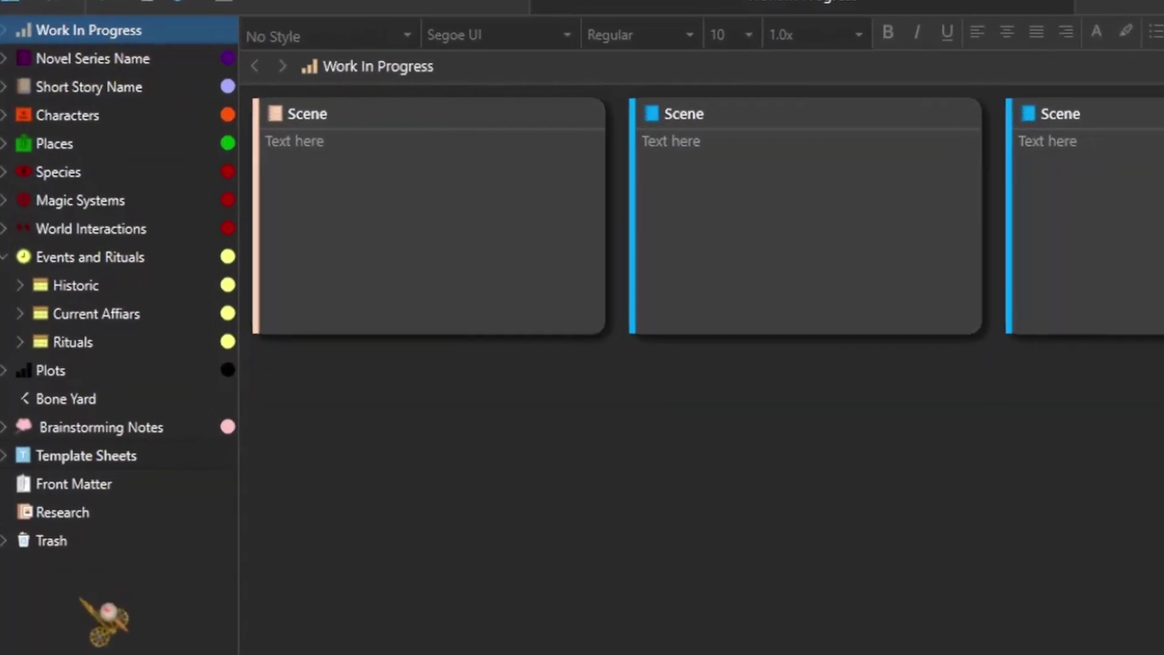
drag(115, 31, 134, 49)
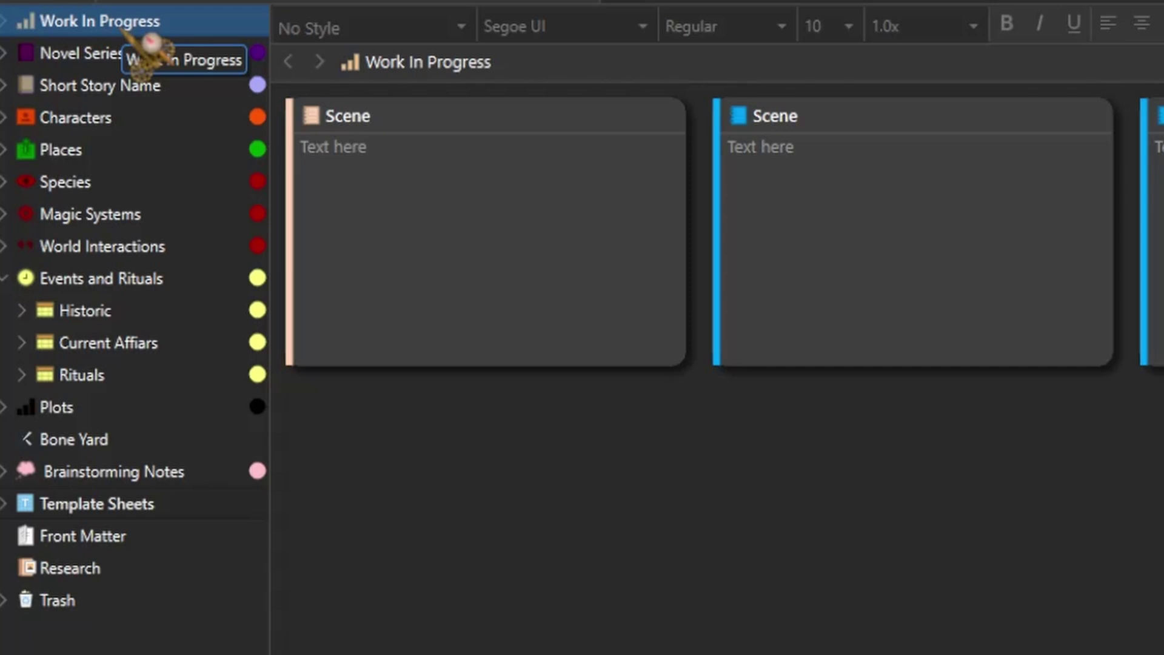
drag(150, 43, 156, 47)
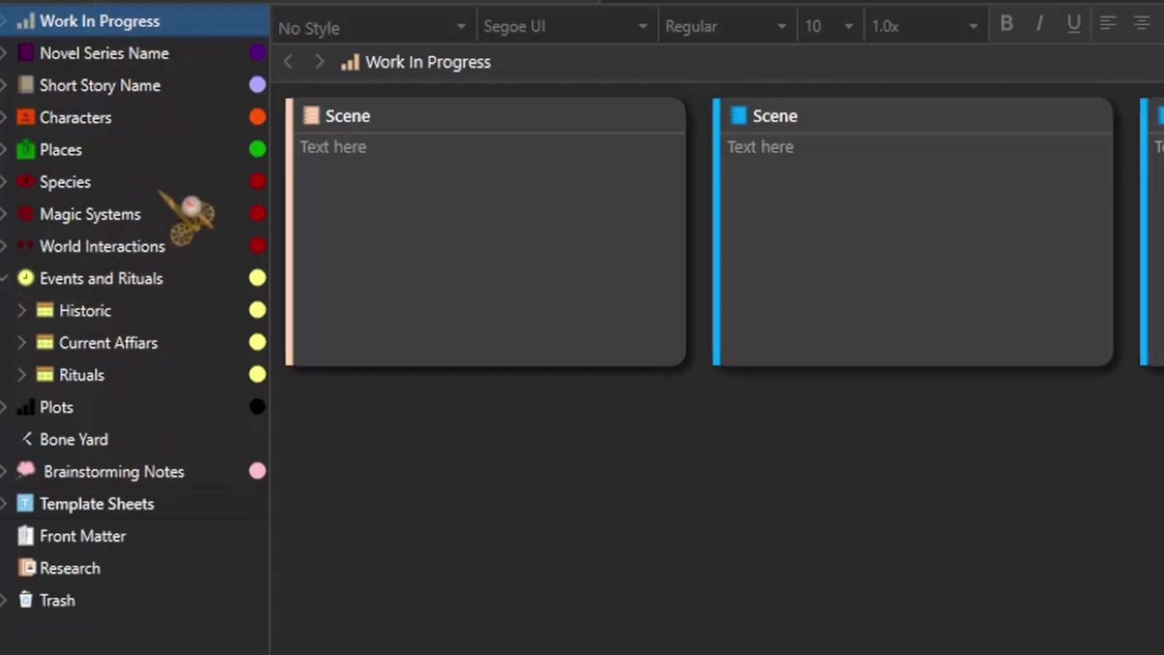
click(7, 506)
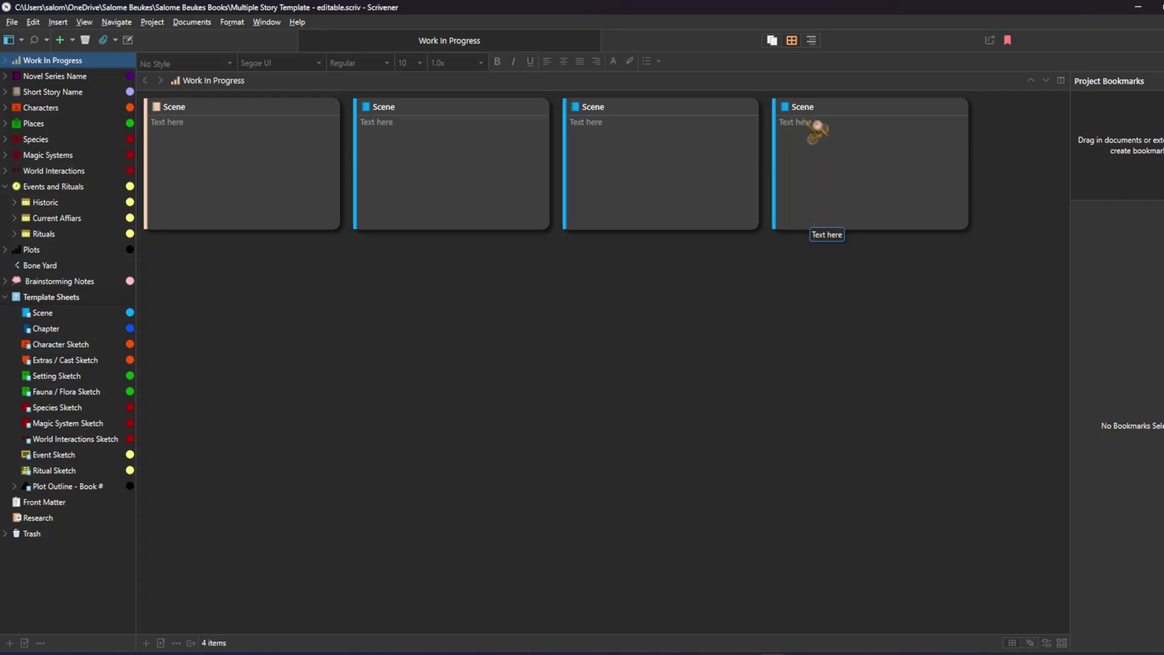
drag(816, 130, 52, 325)
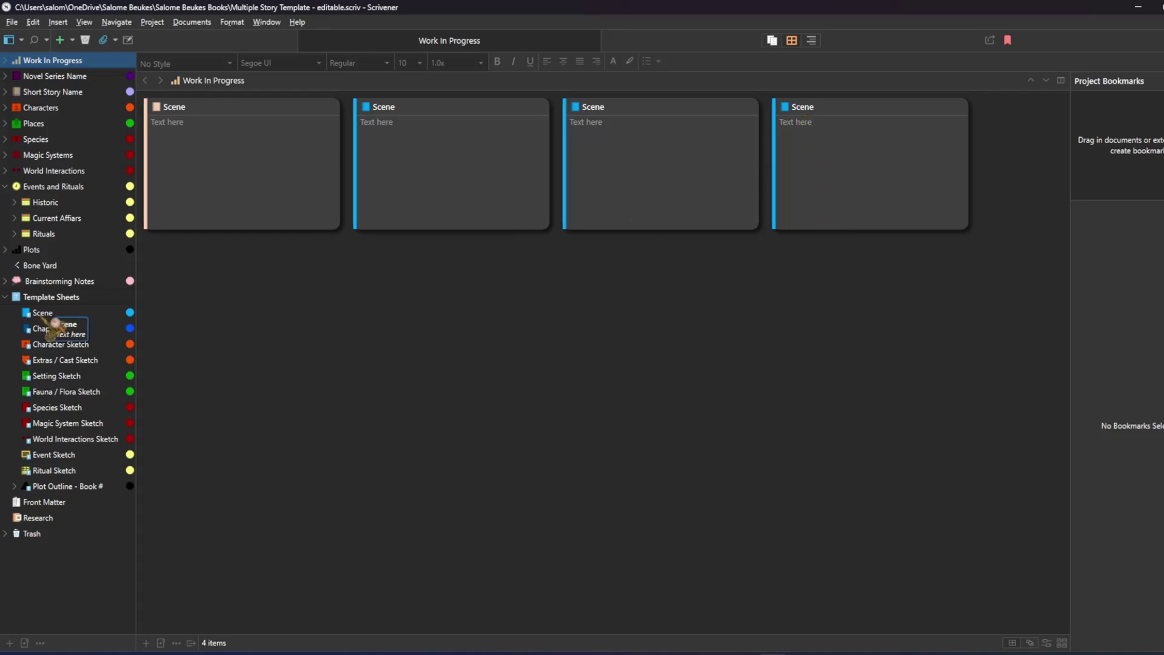
Step: Set the Scene template as the default template for subdocuments of Work In Progress
drag(53, 326, 88, 64)
click(192, 23)
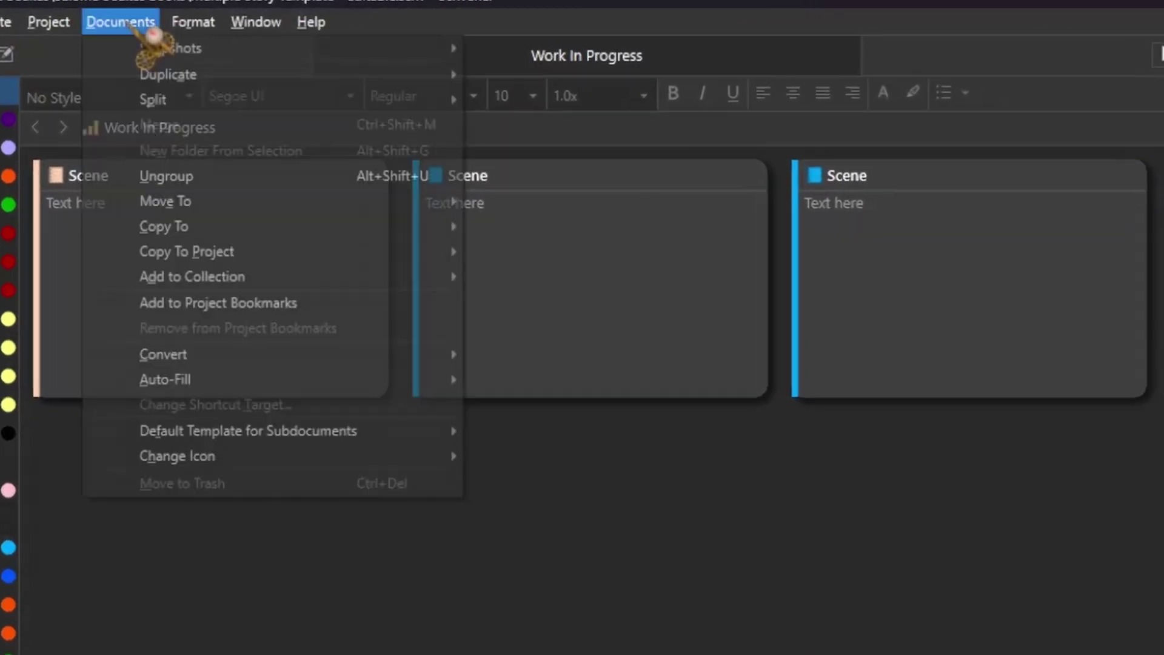
mouse_move(284, 432)
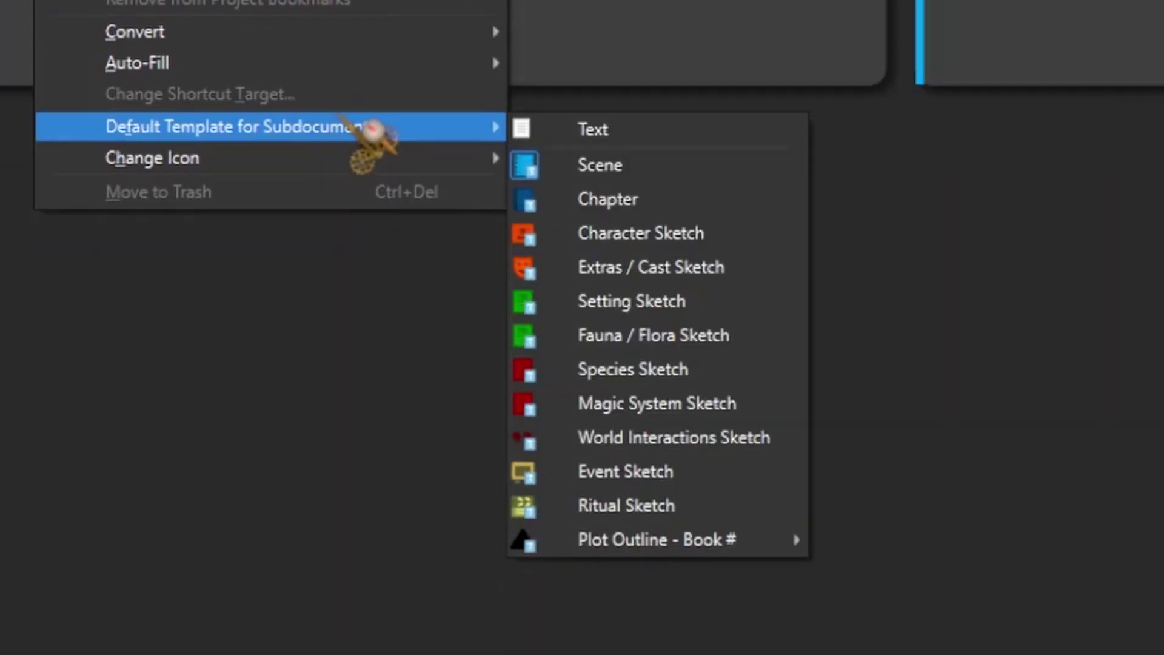
click(613, 173)
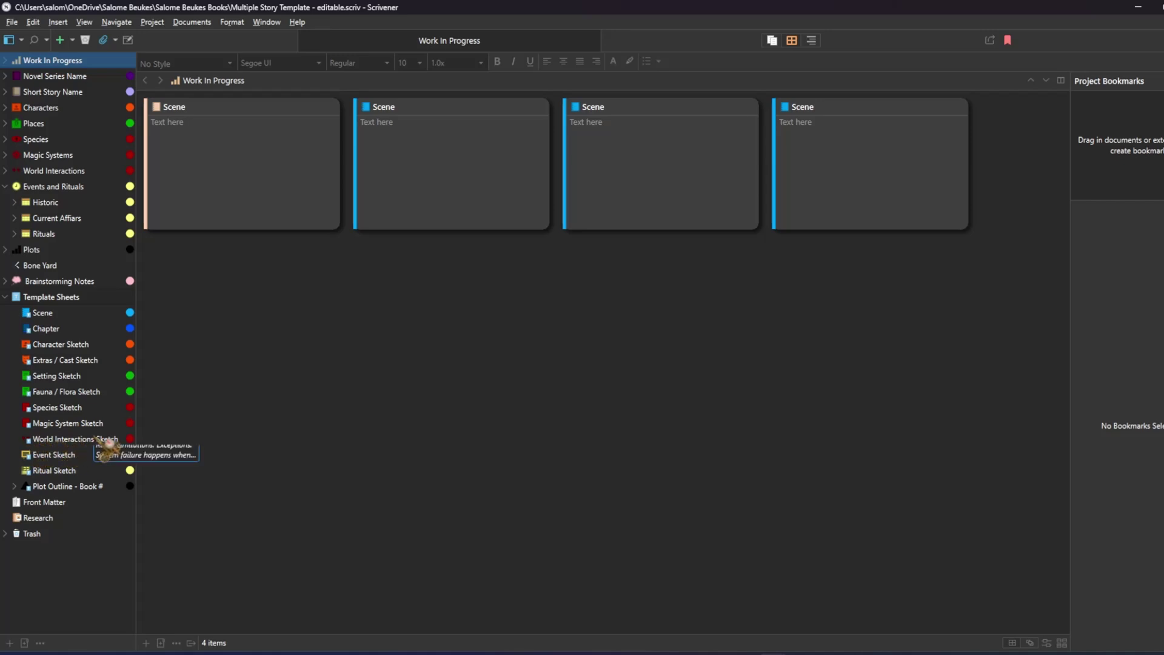
Step: Open the Character Sketch template sheet and examine its basics and the arc and lesson types under Character Arc
mouse_move(82, 464)
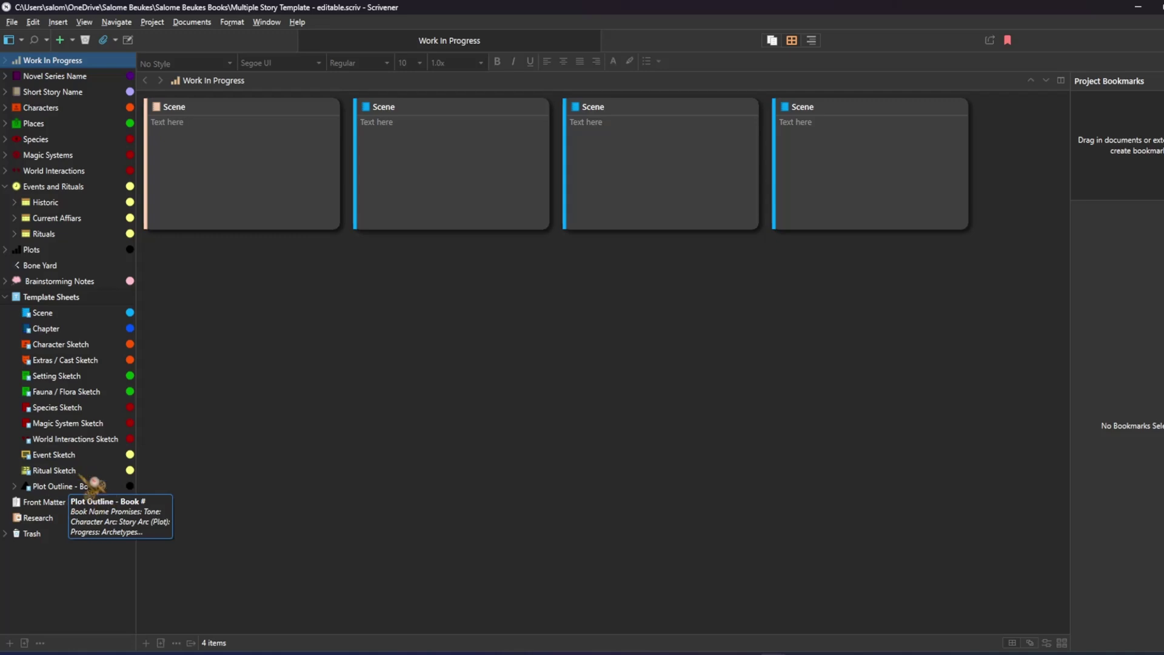
mouse_move(73, 354)
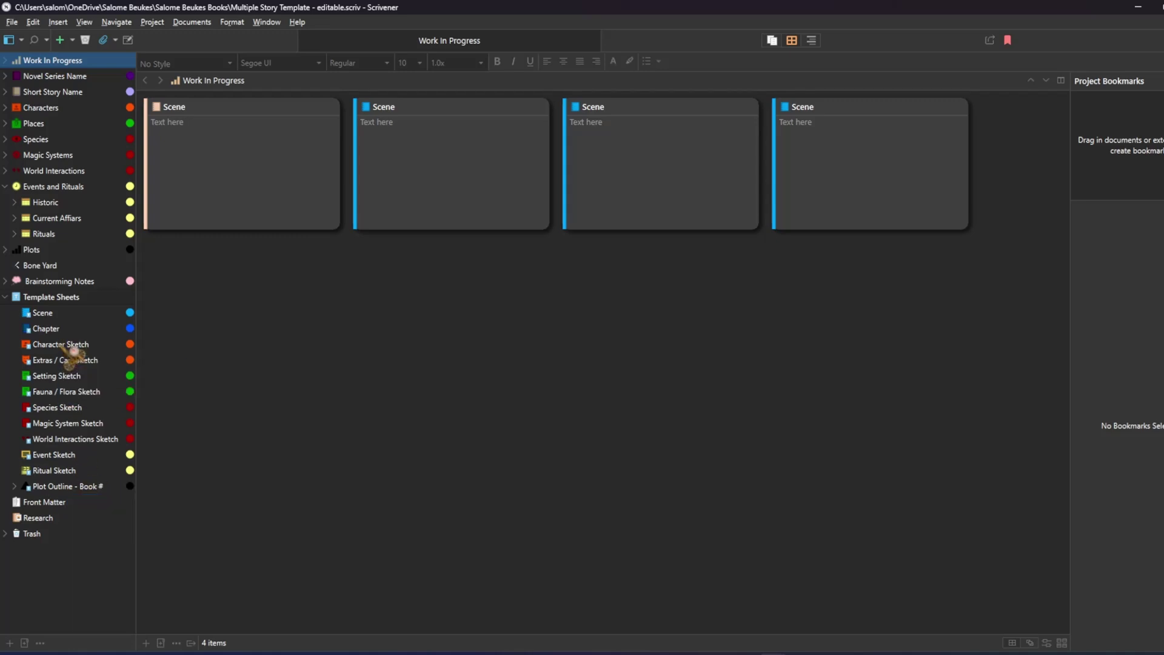
click(71, 344)
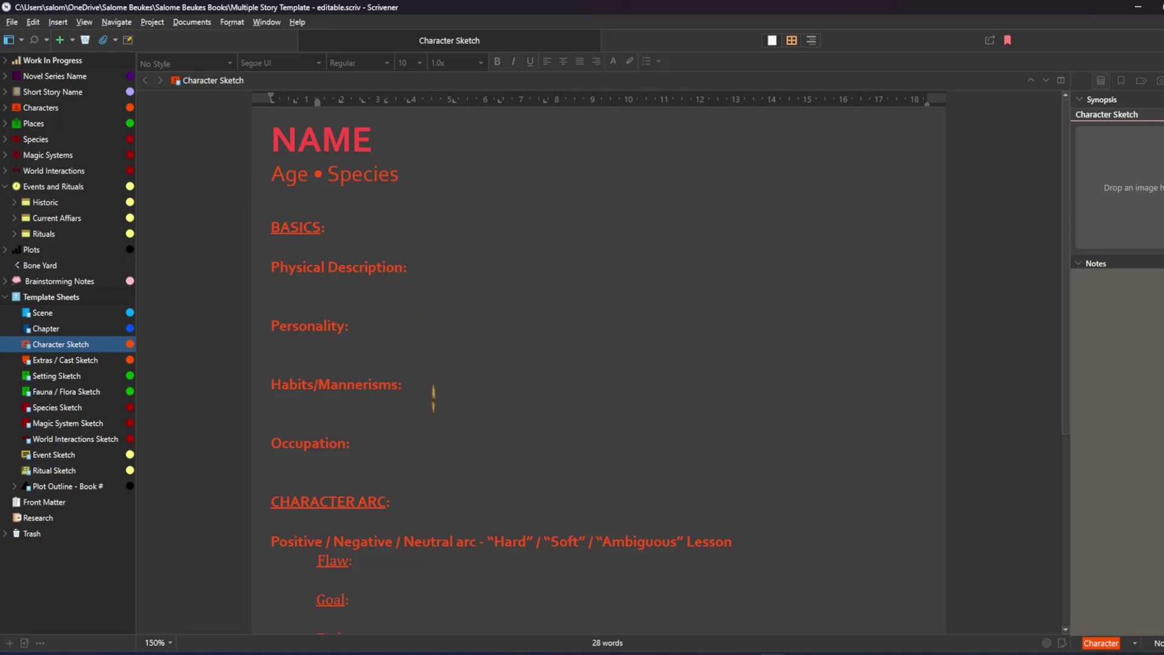
scroll(394, 462, down, 5)
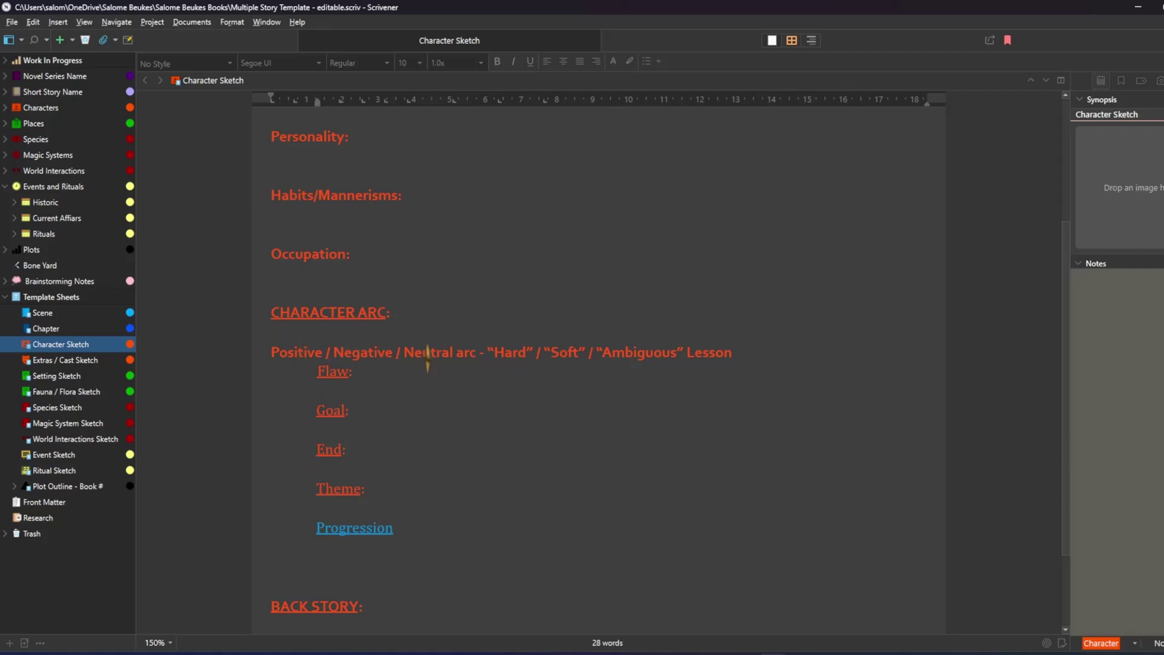
drag(330, 352, 458, 353)
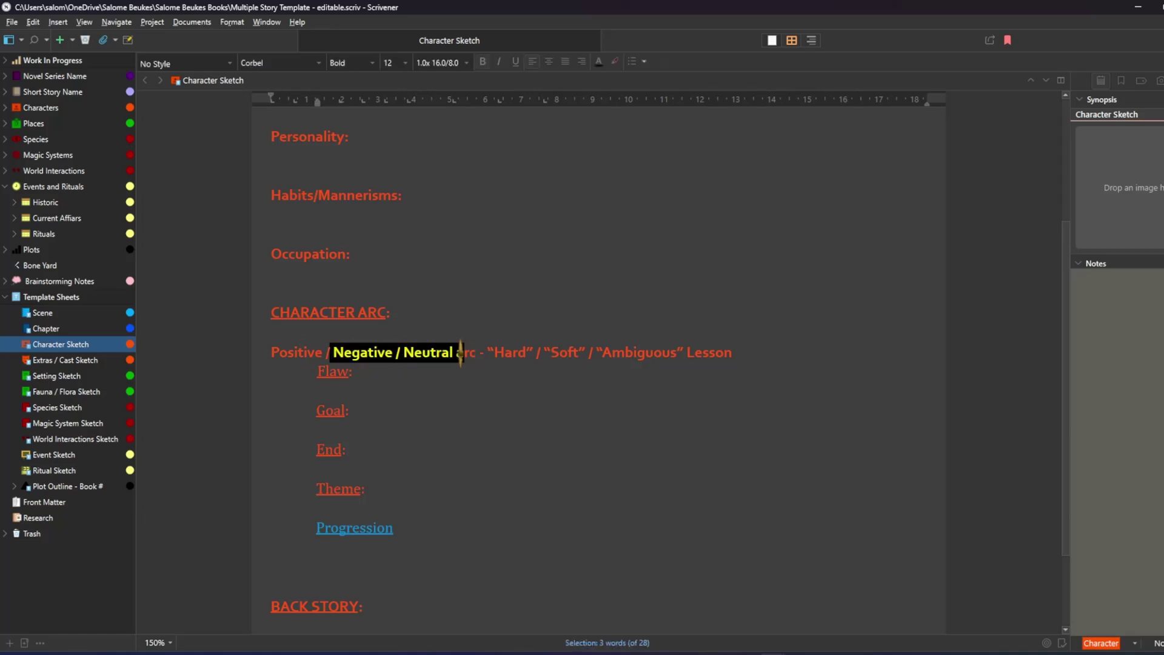
key(Down)
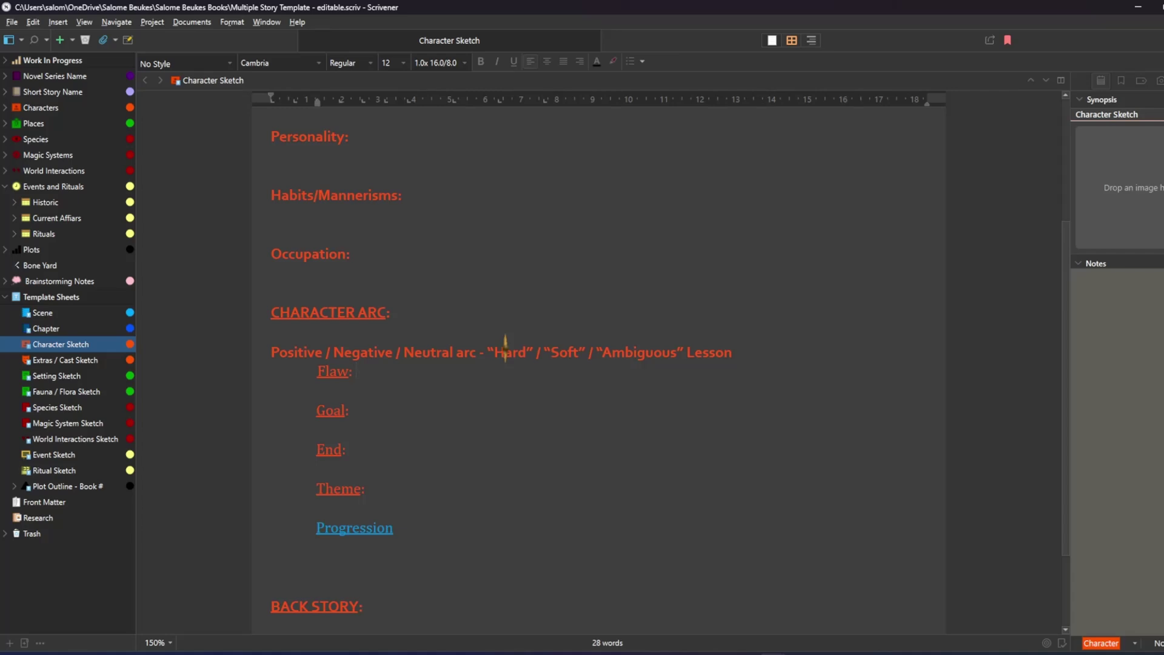
click(561, 353)
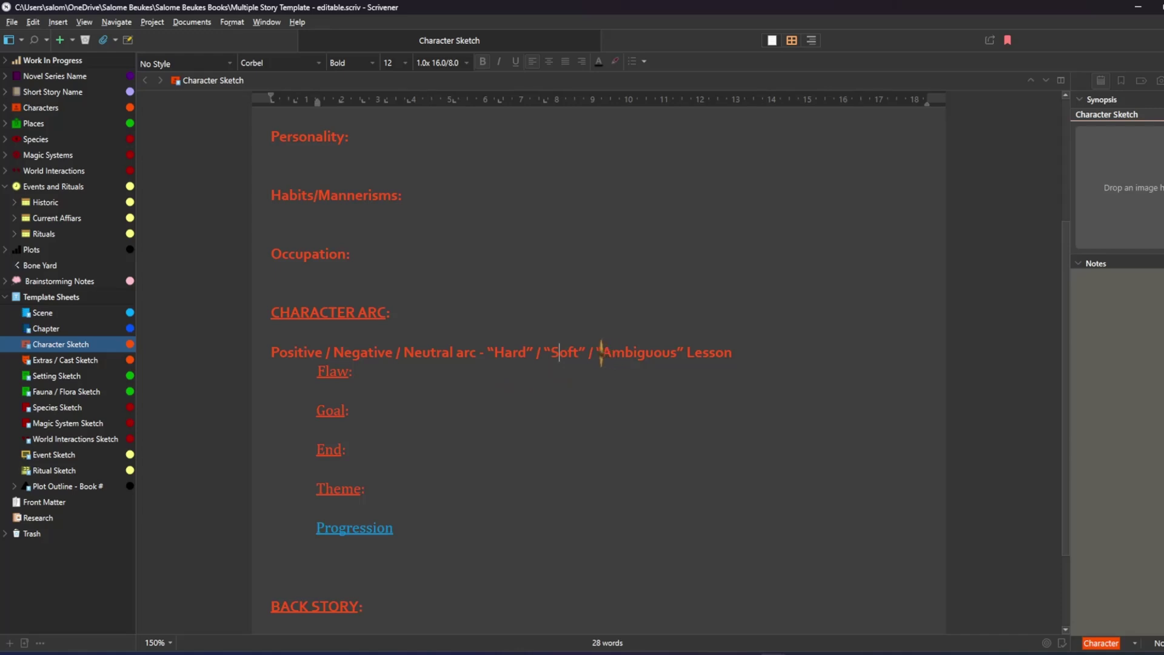
drag(601, 352, 678, 353)
click(608, 389)
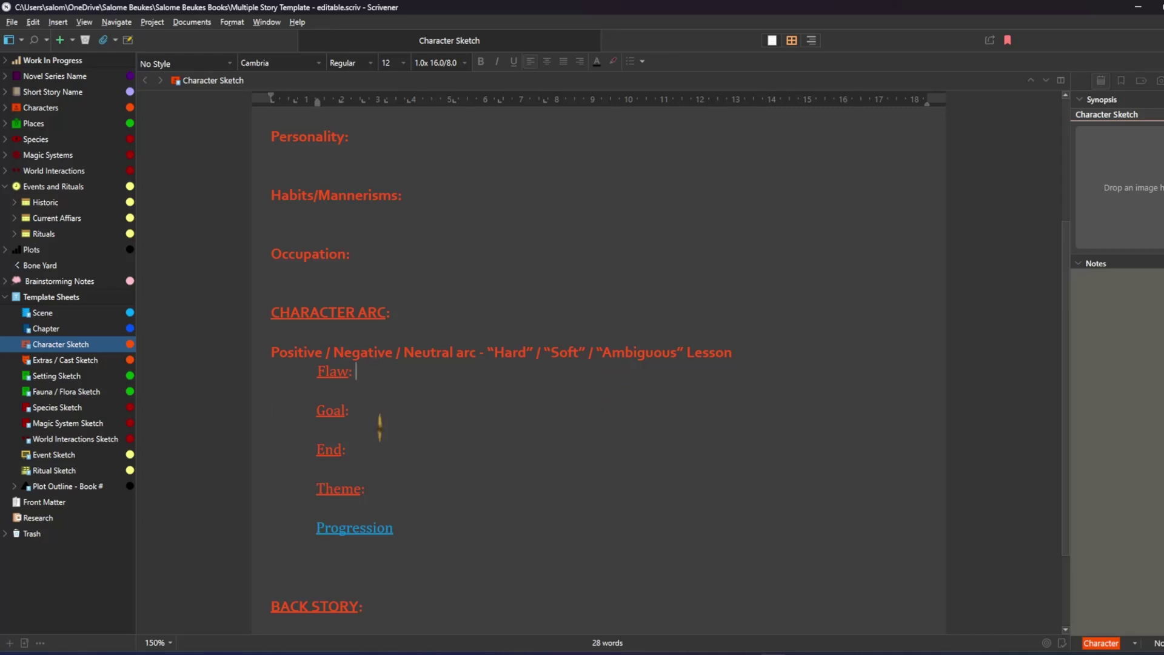
Step: Go through the Flaw, Goal, End and Theme fields of the Character Sketch and open its Progression link
key(Down)
key(Down)
click(381, 487)
click(337, 562)
click(362, 543)
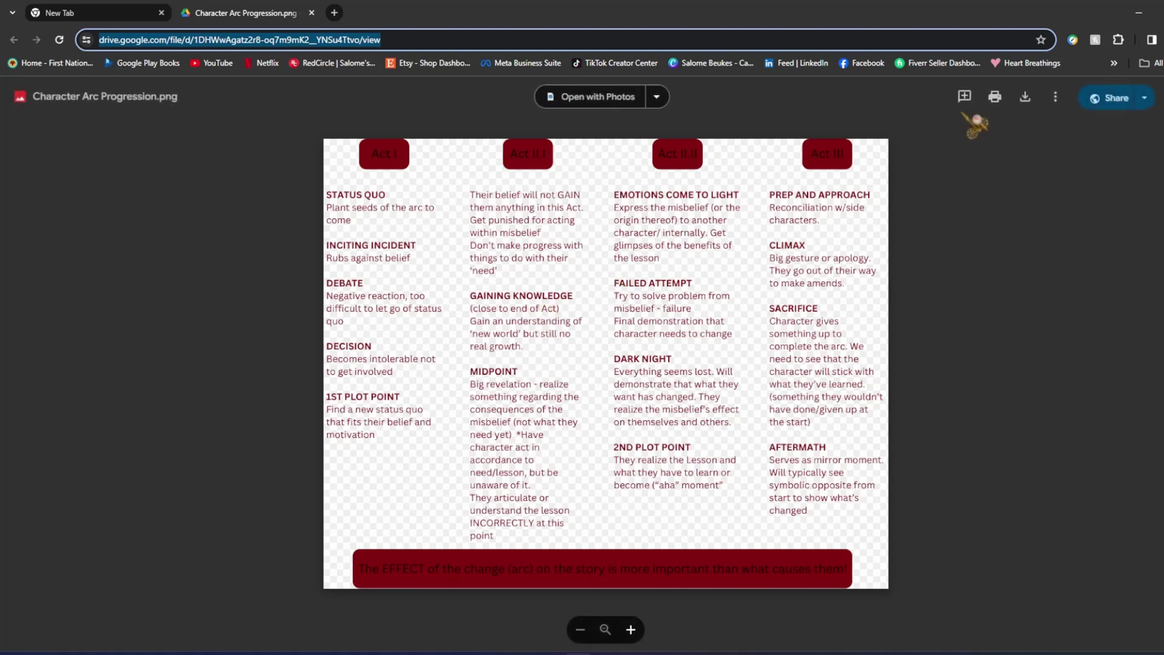
Step: Switch back to Scrivener and examine the Back Story and Notes sections at the end of the Character Sketch
key(alt+Tab)
click(578, 477)
scroll(545, 473, down, 3)
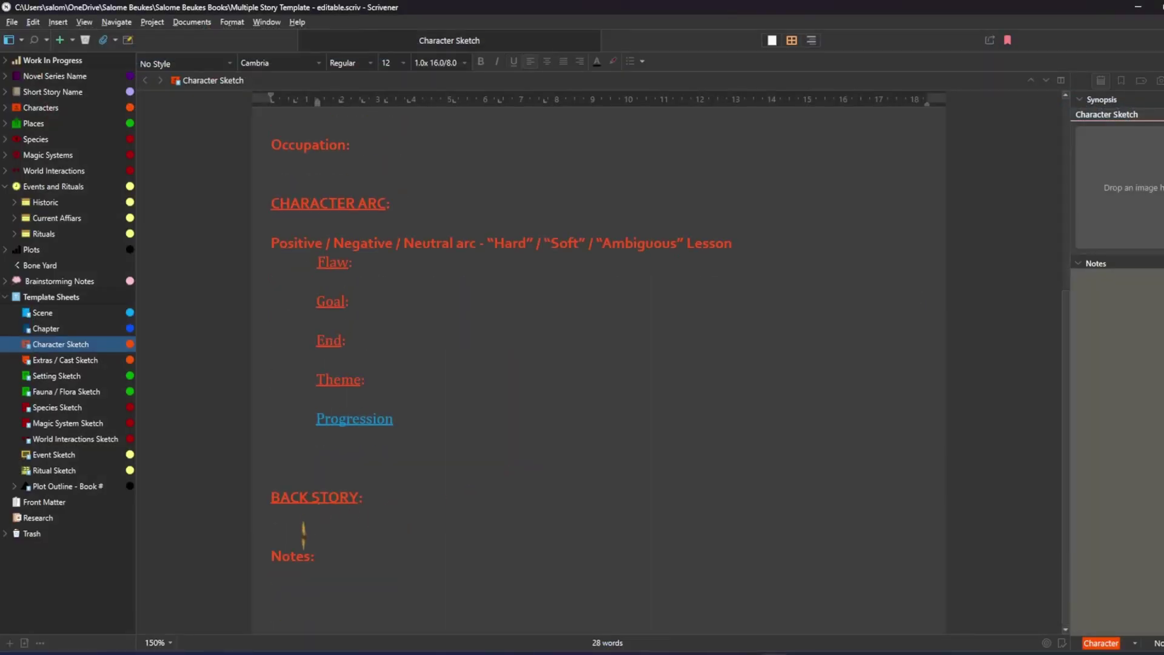
click(296, 586)
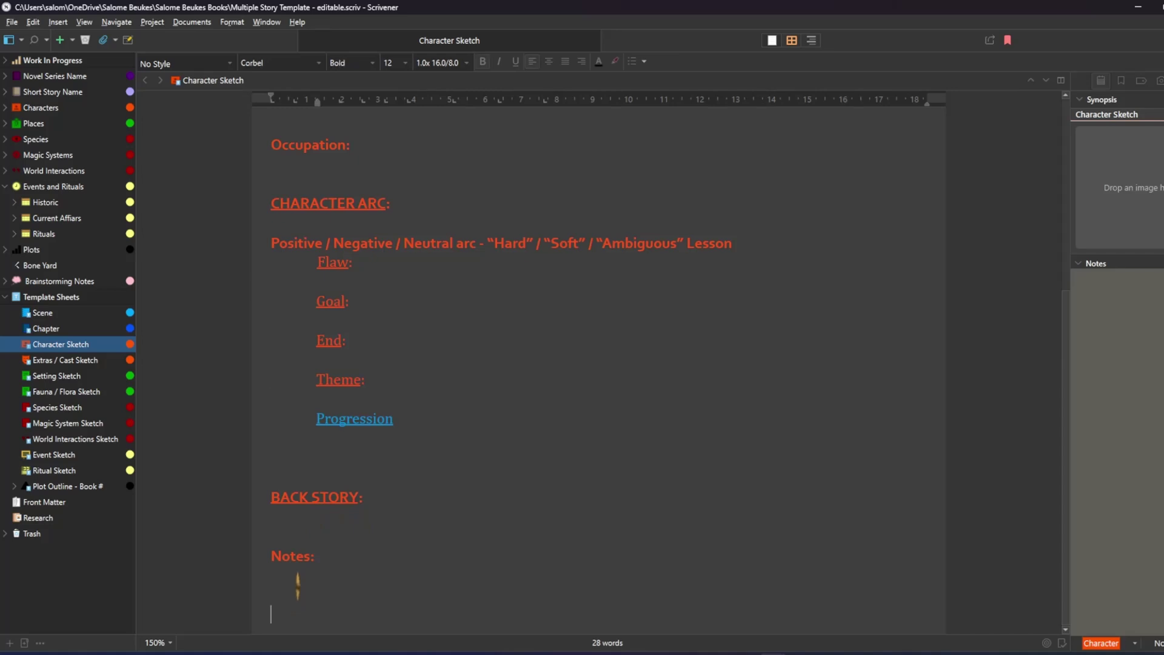
Step: Open the Extras / Cast Sketch template sheet and examine its Character, Appearances (per chapter) and Notes fields
mouse_move(94, 363)
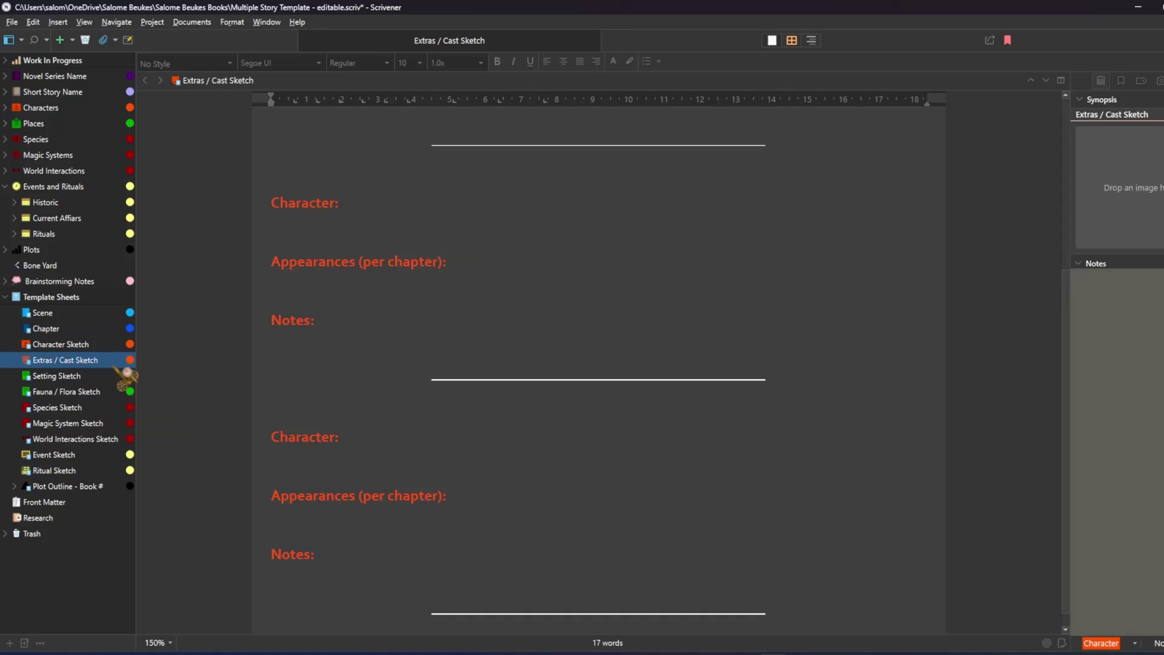
scroll(601, 208, up, 1)
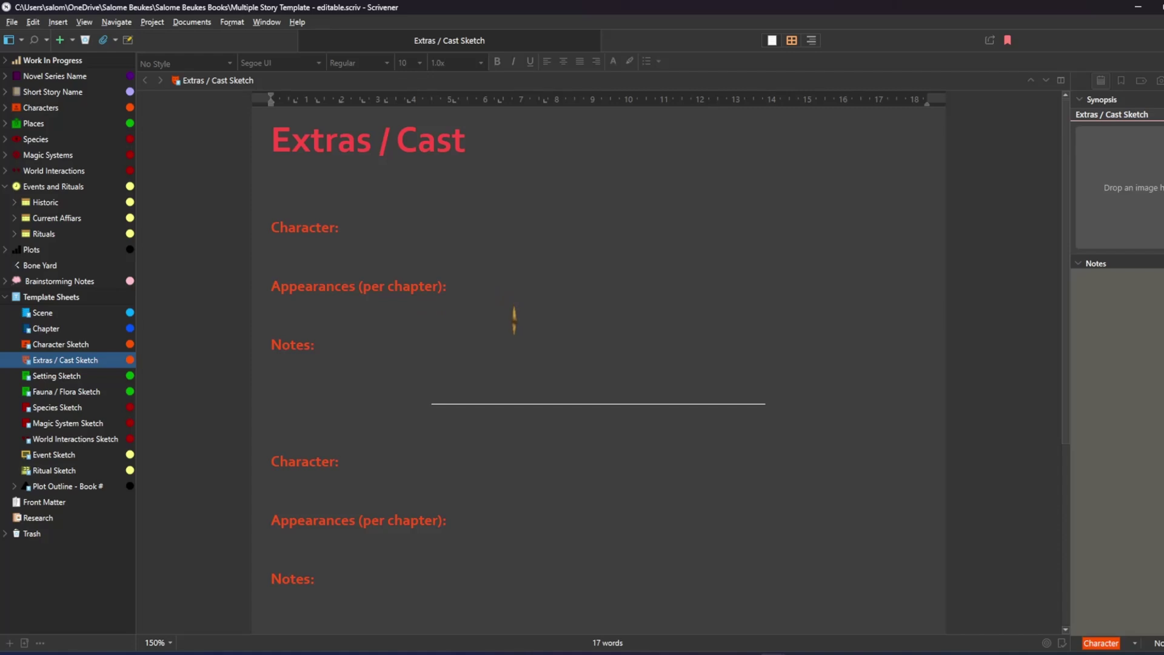
click(362, 226)
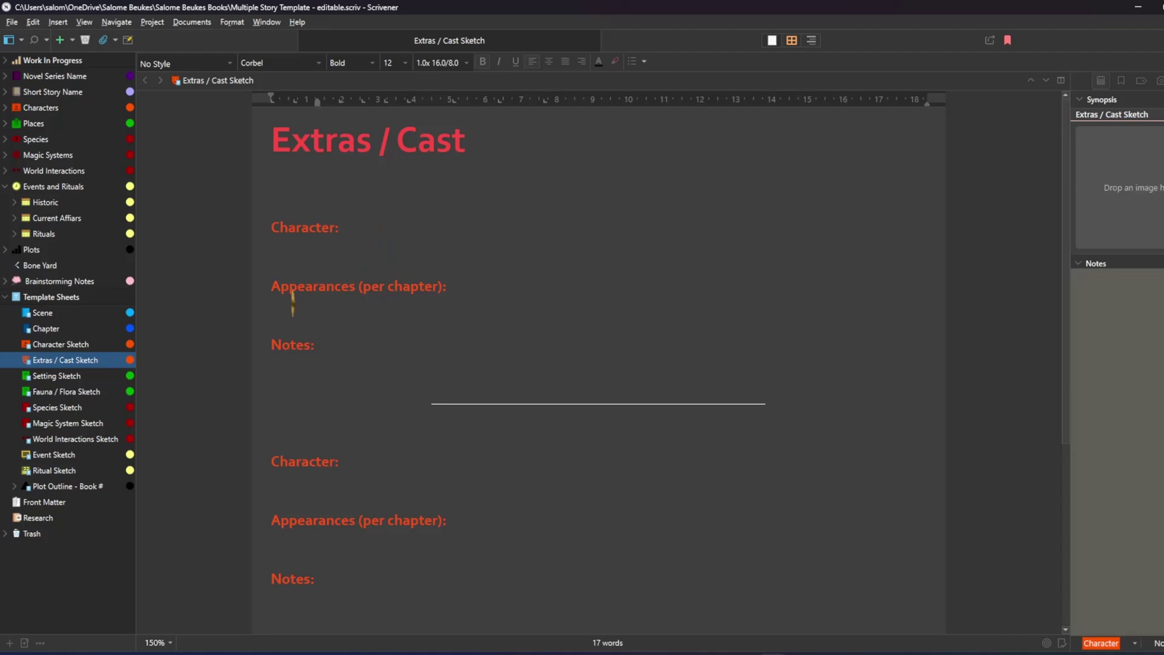
click(318, 304)
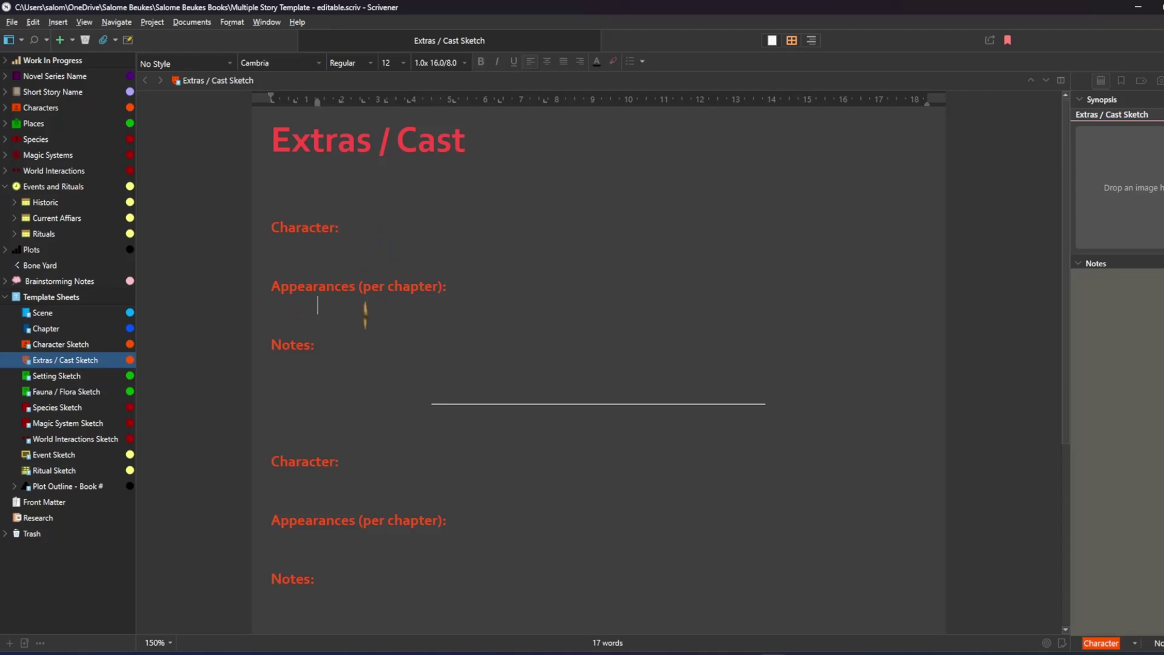
click(330, 365)
Step: Open the Setting Sketch template sheet and review its fields from Role in Story through Sights, Sounds and Smell to Notes
click(65, 377)
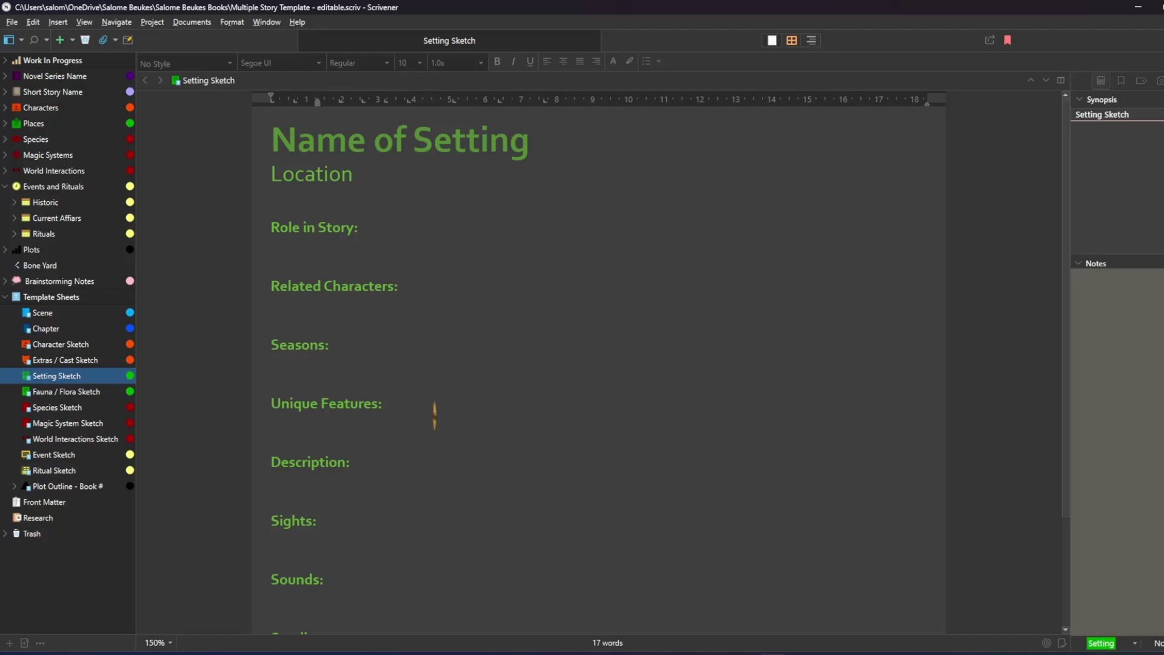
scroll(440, 353, down, 1)
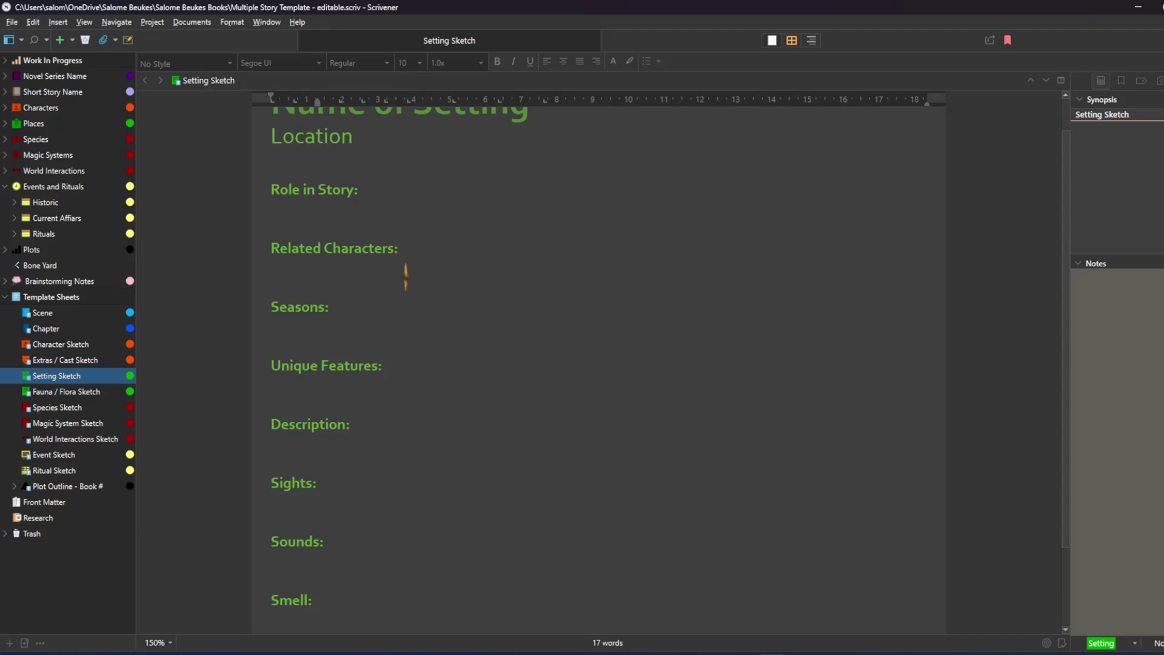
scroll(317, 319, down, 1)
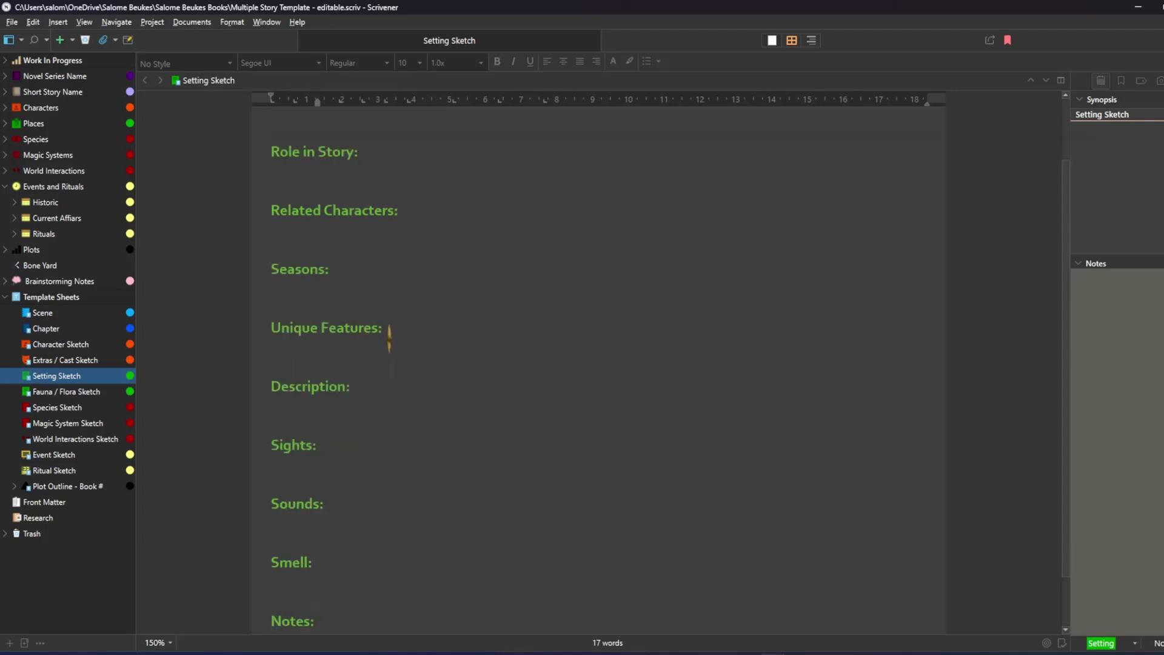
scroll(464, 367, down, 1)
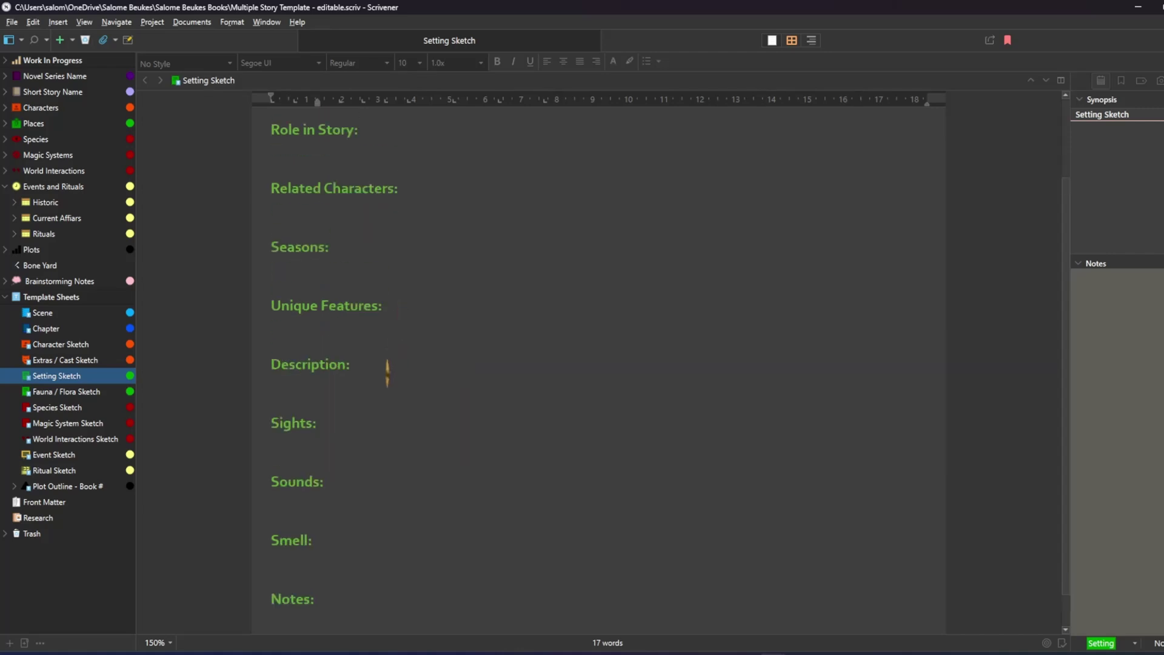
drag(329, 417, 324, 504)
drag(271, 534, 322, 540)
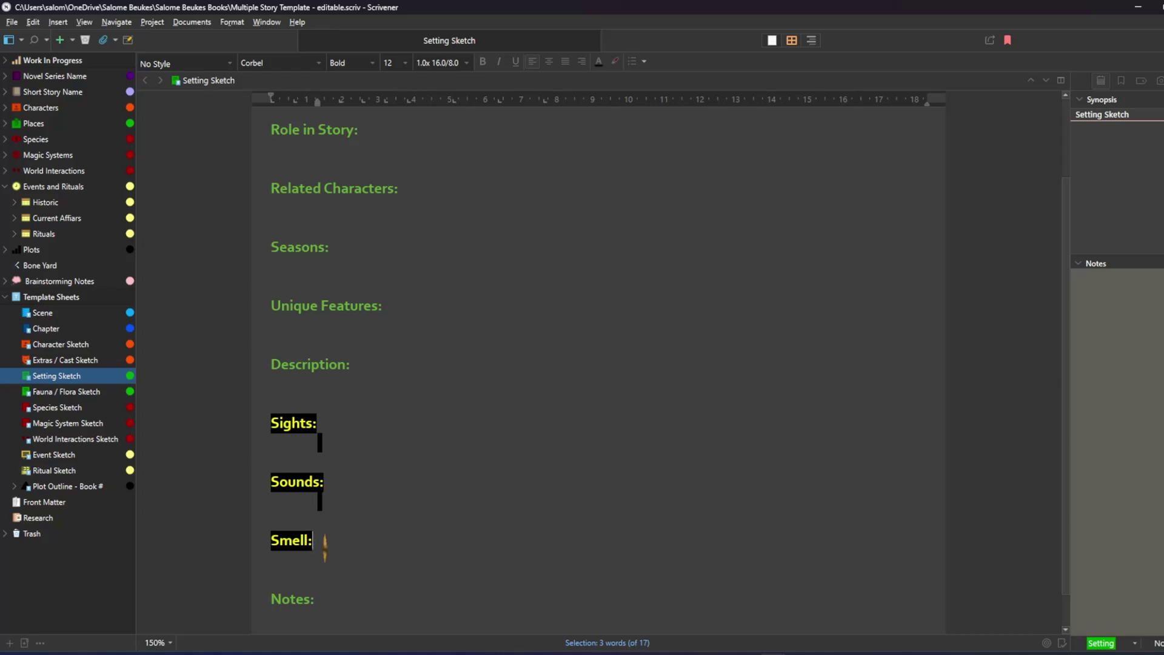
scroll(325, 546, down, 1)
click(323, 592)
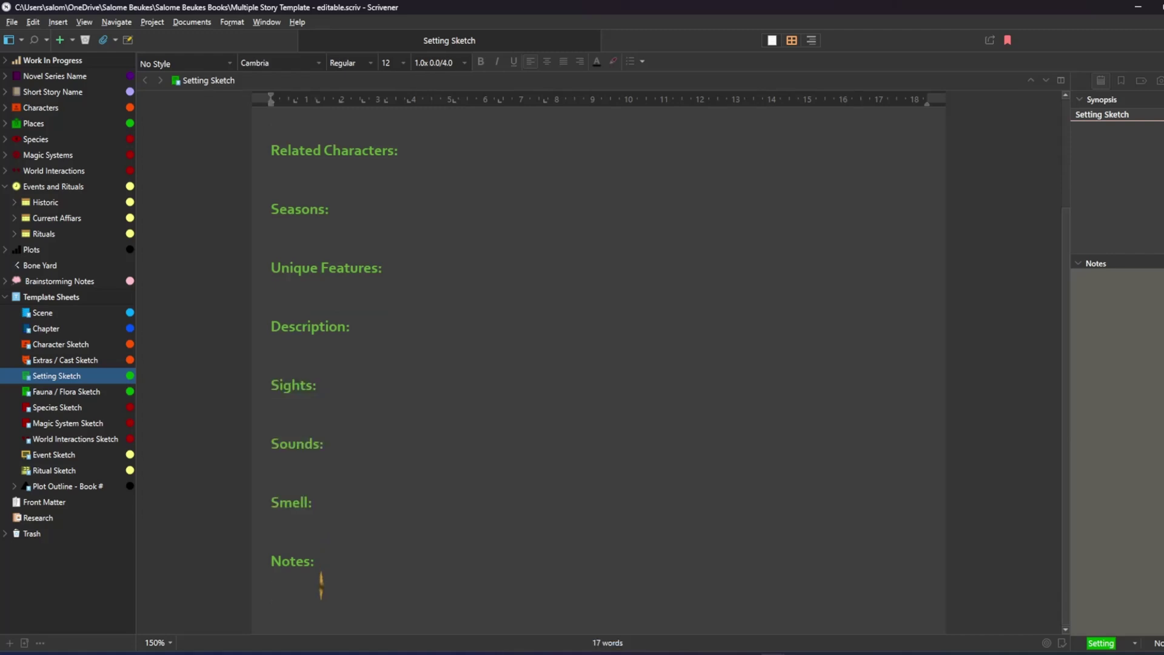
Step: Open the Fauna / Flora Sketch template sheet and review its fields from Description and Life cycle / Migration to Reproduction
click(67, 393)
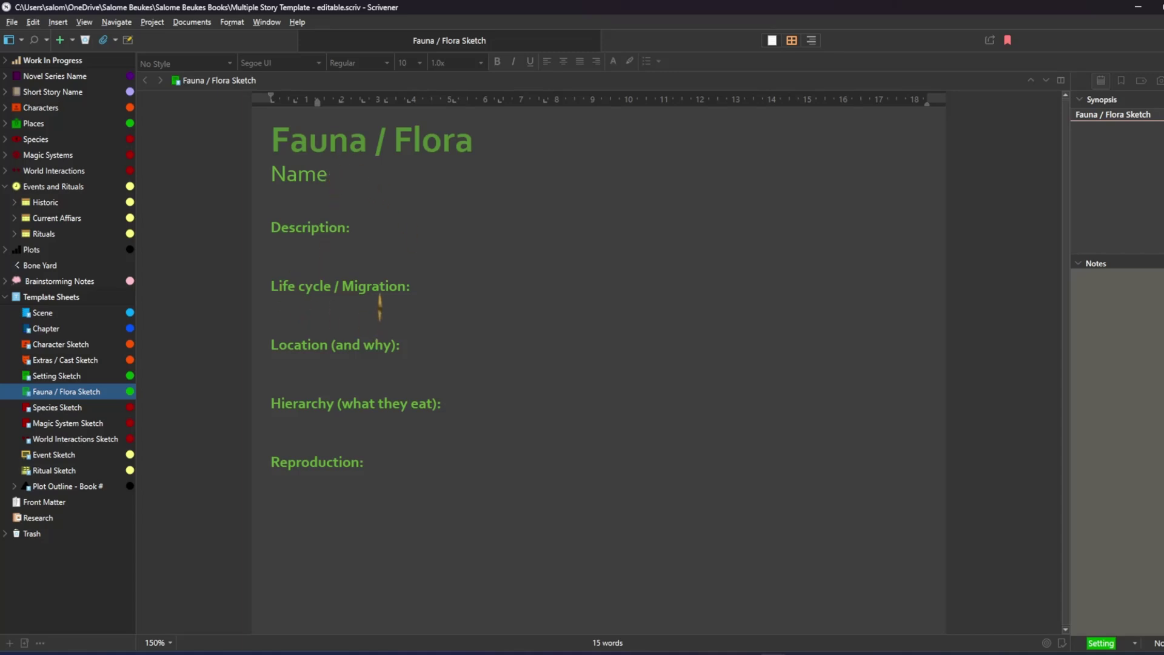
drag(272, 290, 406, 289)
click(427, 336)
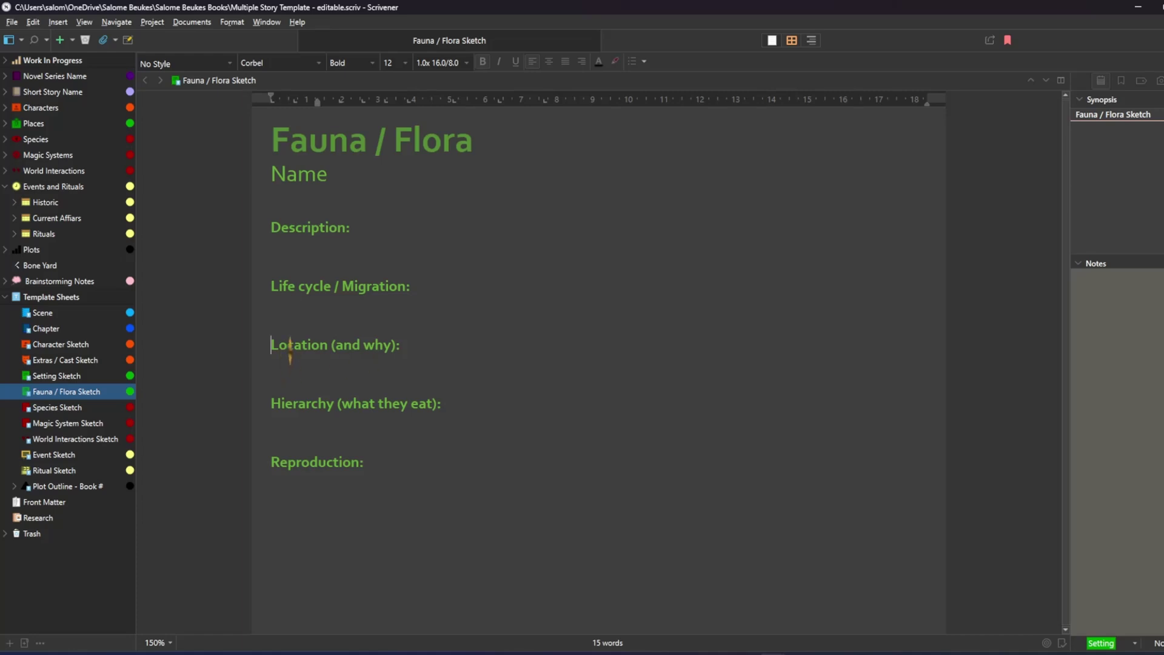
drag(271, 403, 342, 403)
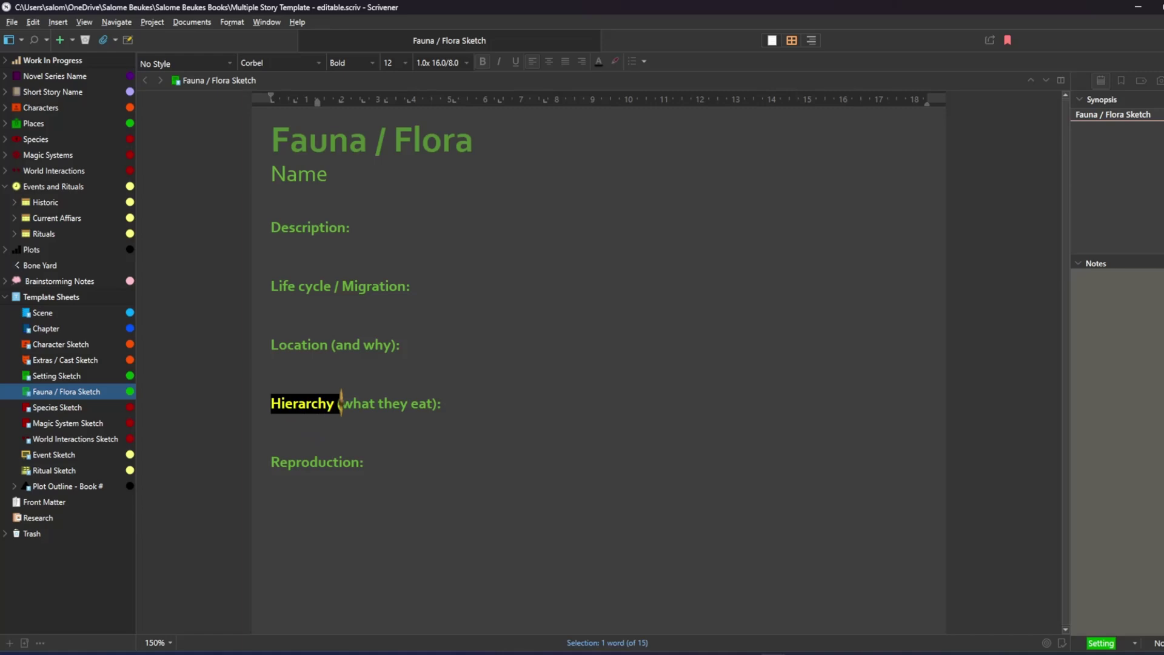
click(353, 488)
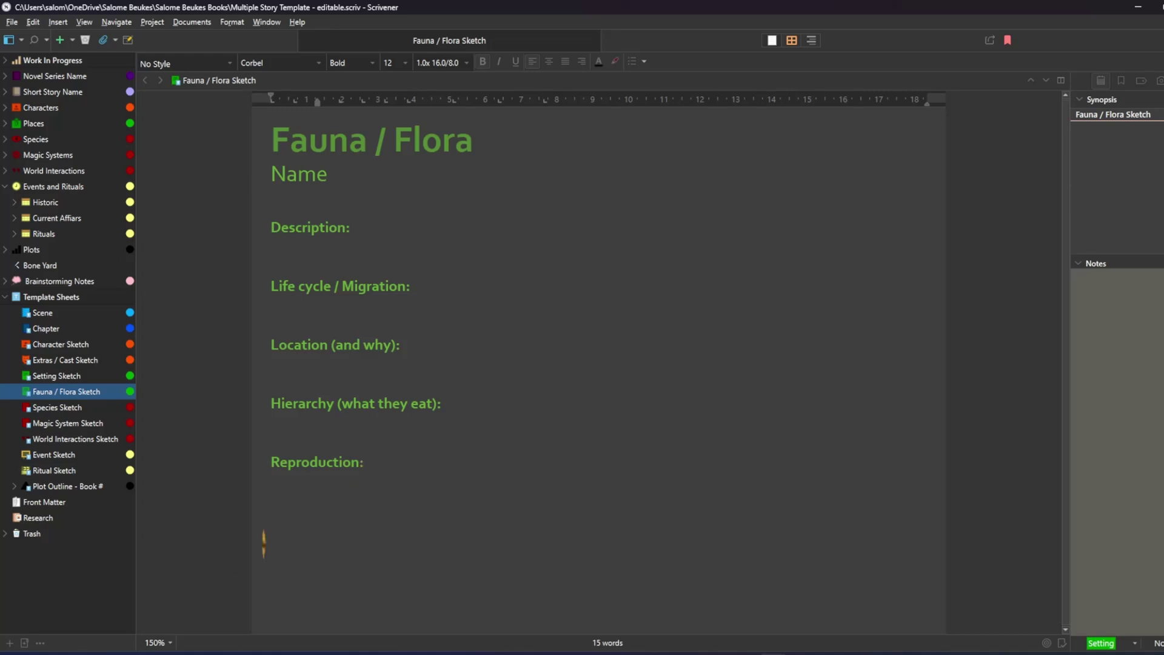
Step: Open the Species Sketch template sheet and review its fields from Sections Breakdown and Key features through Lifespan, Government structure and Religion
click(68, 408)
scroll(526, 400, up, 2)
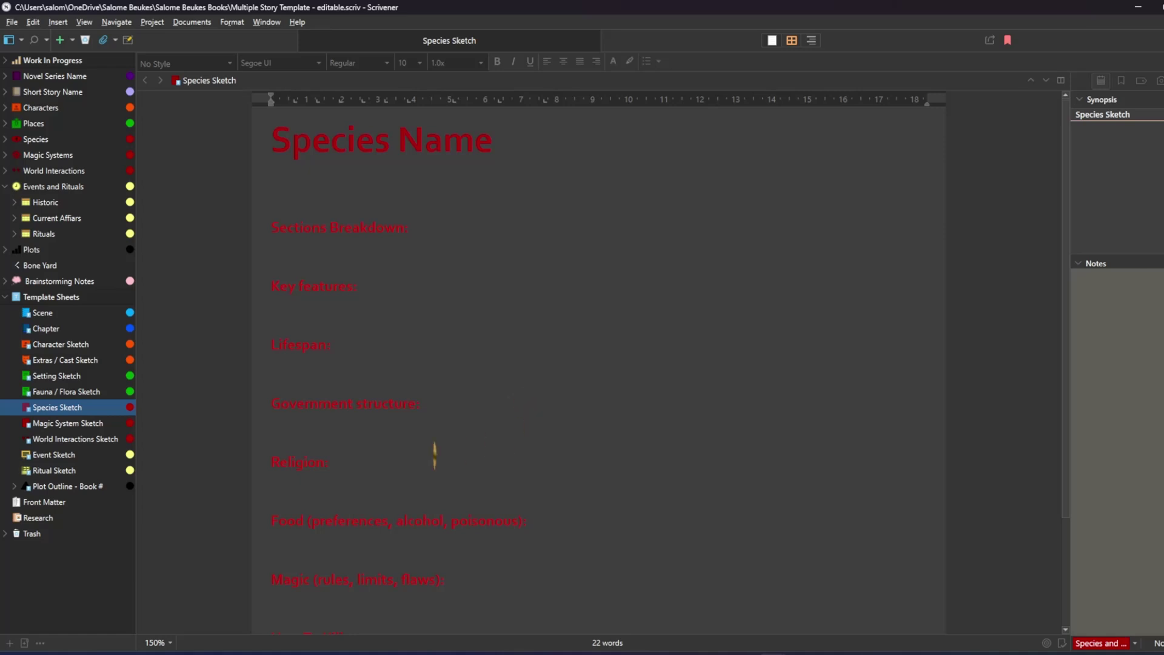
click(297, 279)
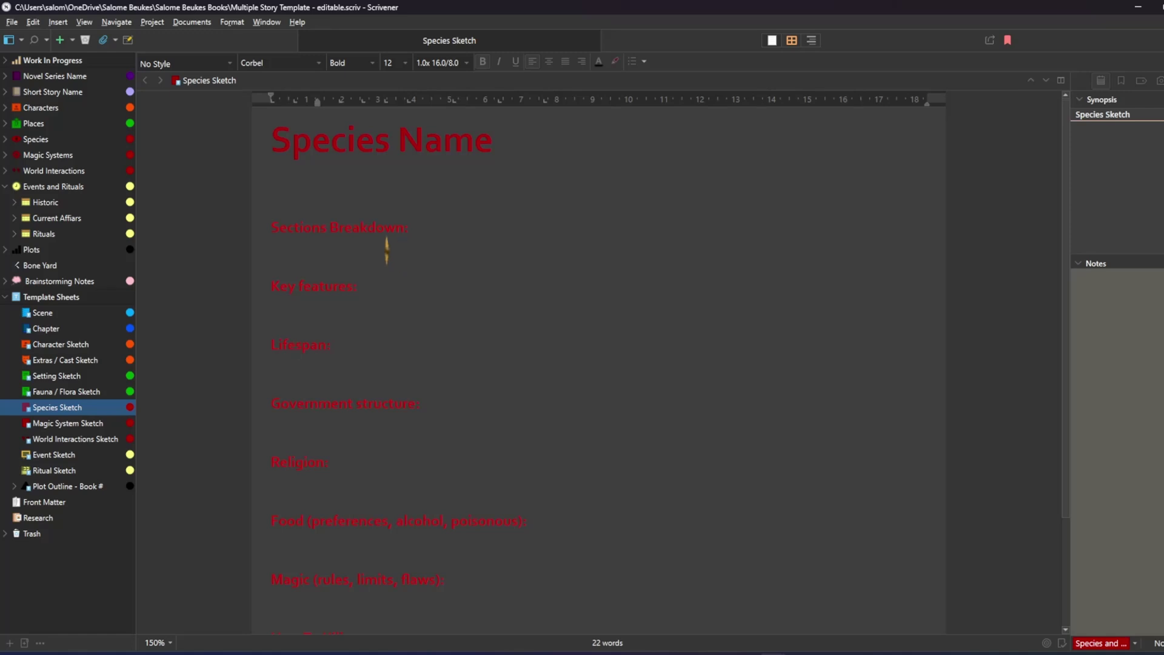
click(383, 249)
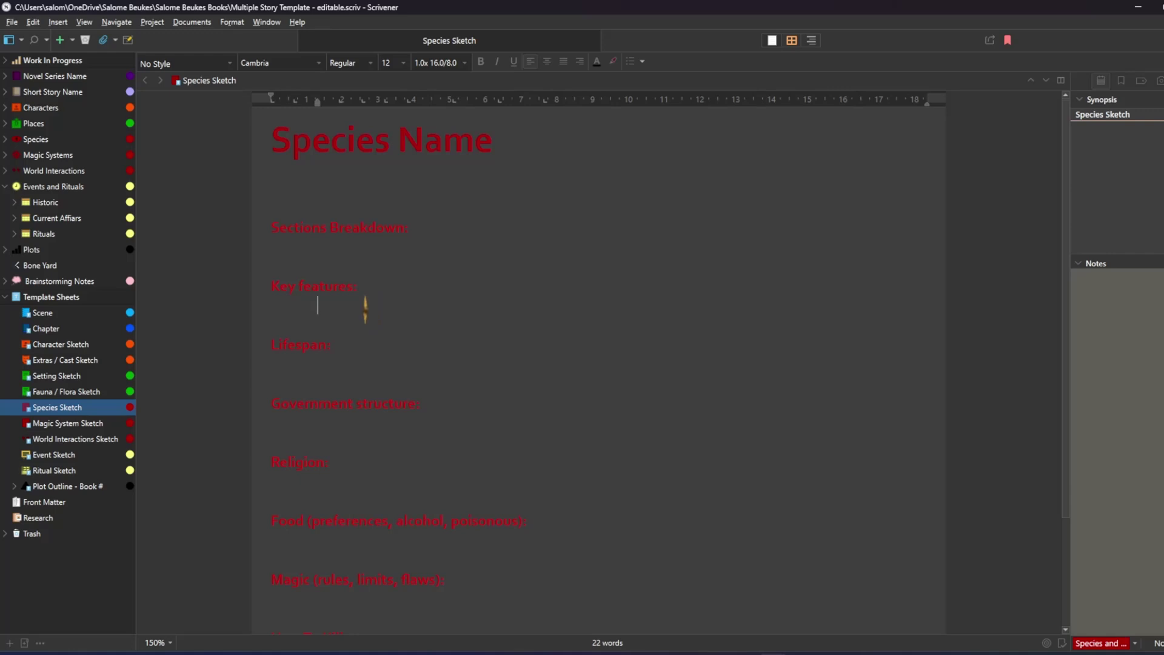
click(357, 368)
scroll(360, 418, down, 2)
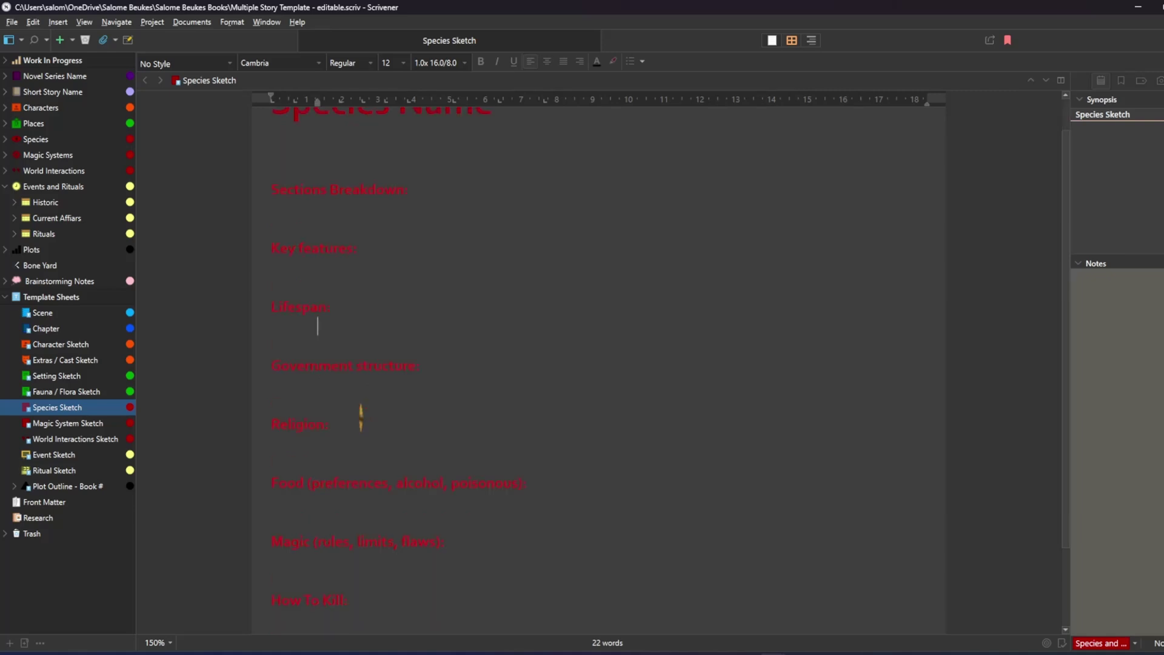
scroll(352, 405, down, 1)
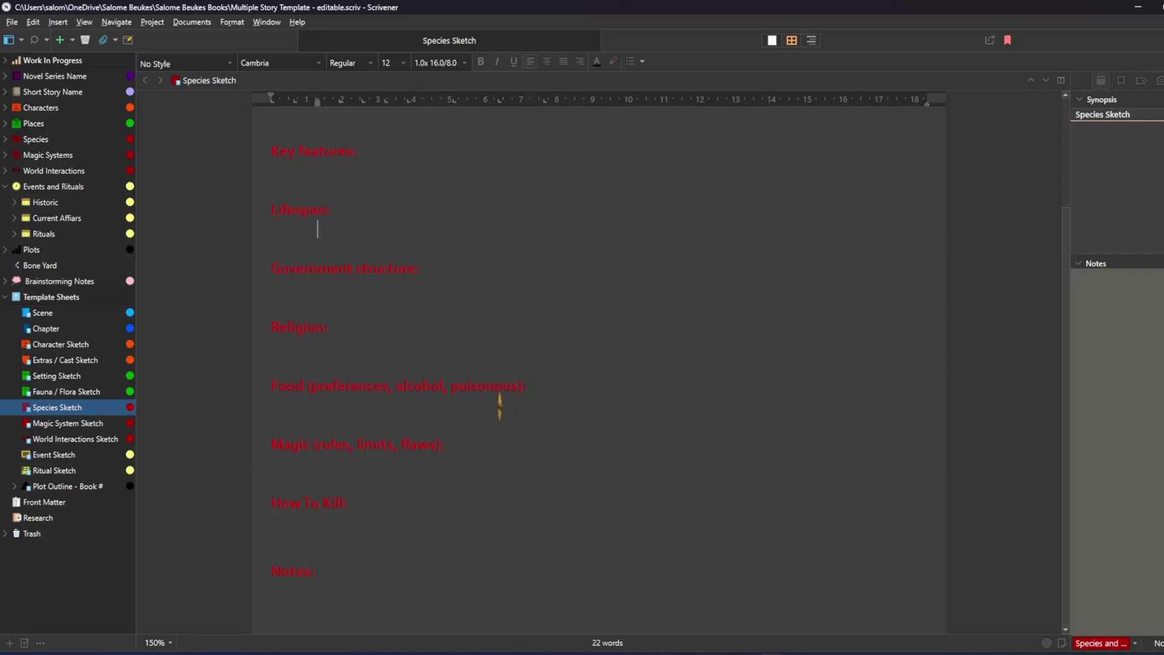
Step: Go through the Food, Magic (rules, limits, flaws), How To Kill and Notes fields of the Species Sketch
click(479, 379)
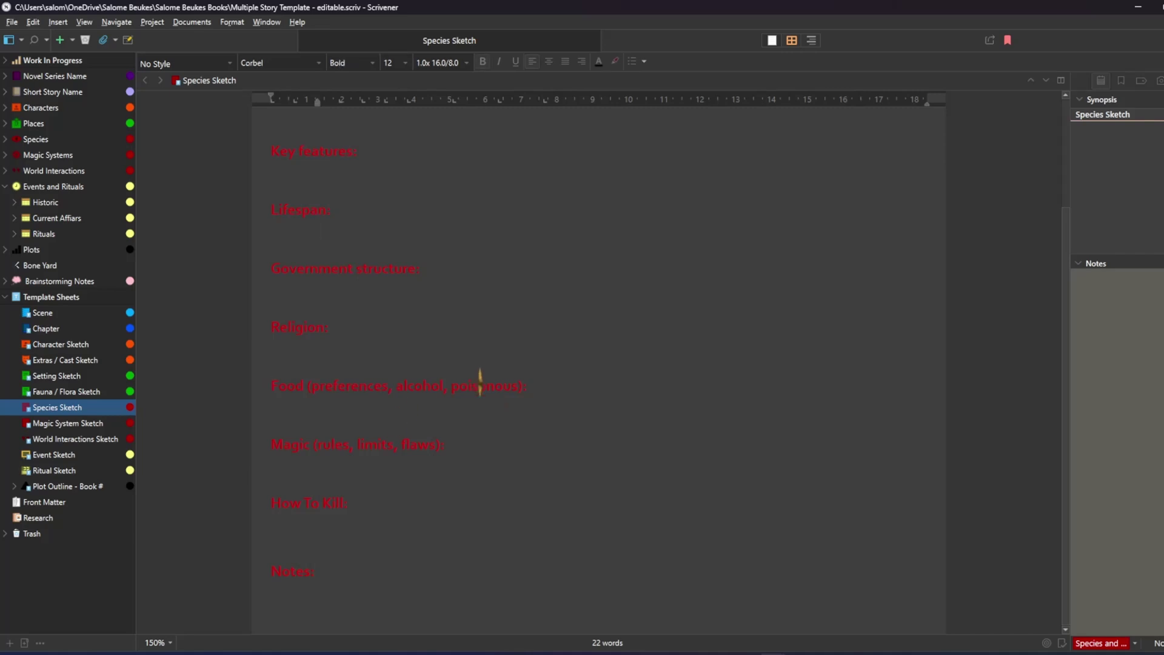
key(Down)
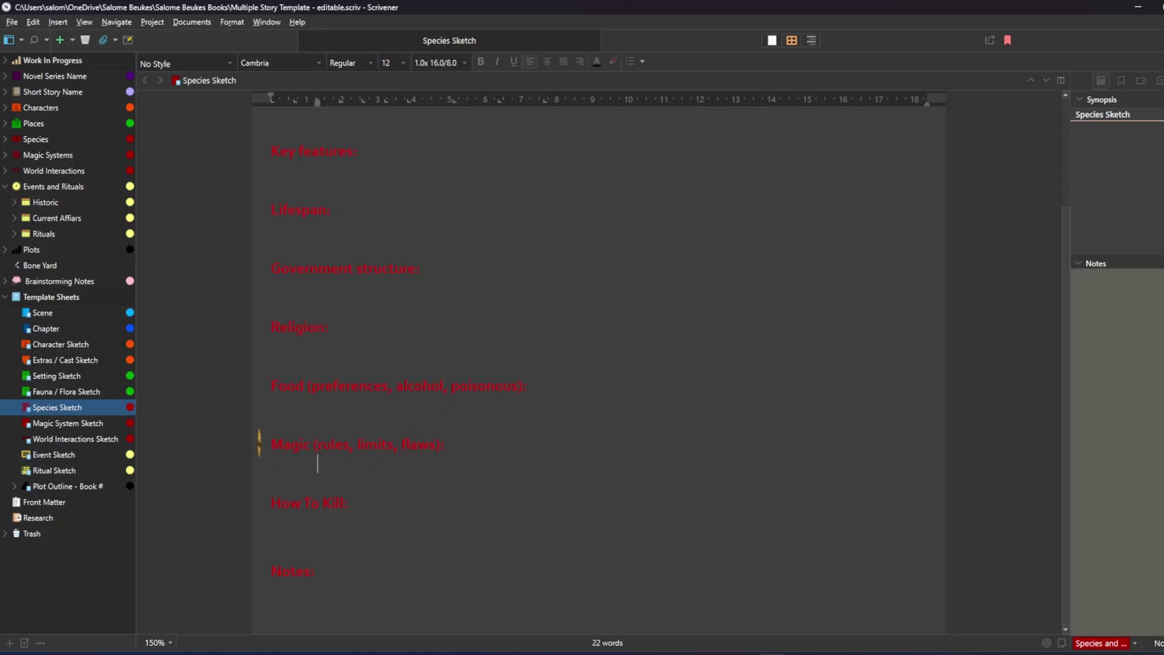
drag(258, 444, 444, 449)
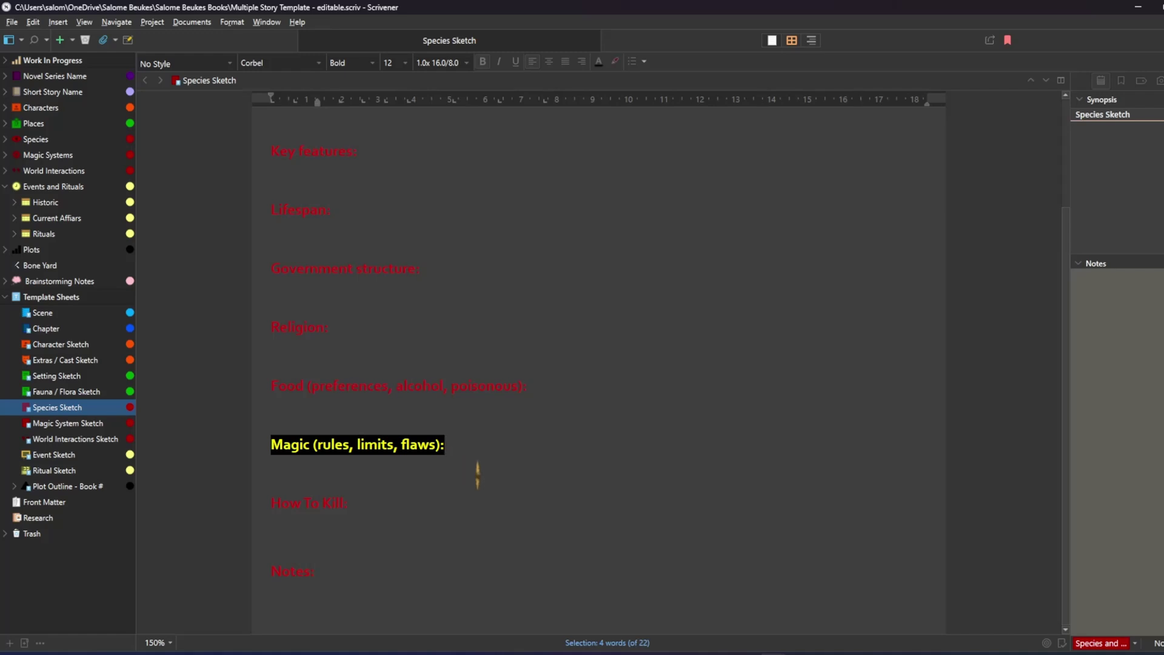
click(348, 500)
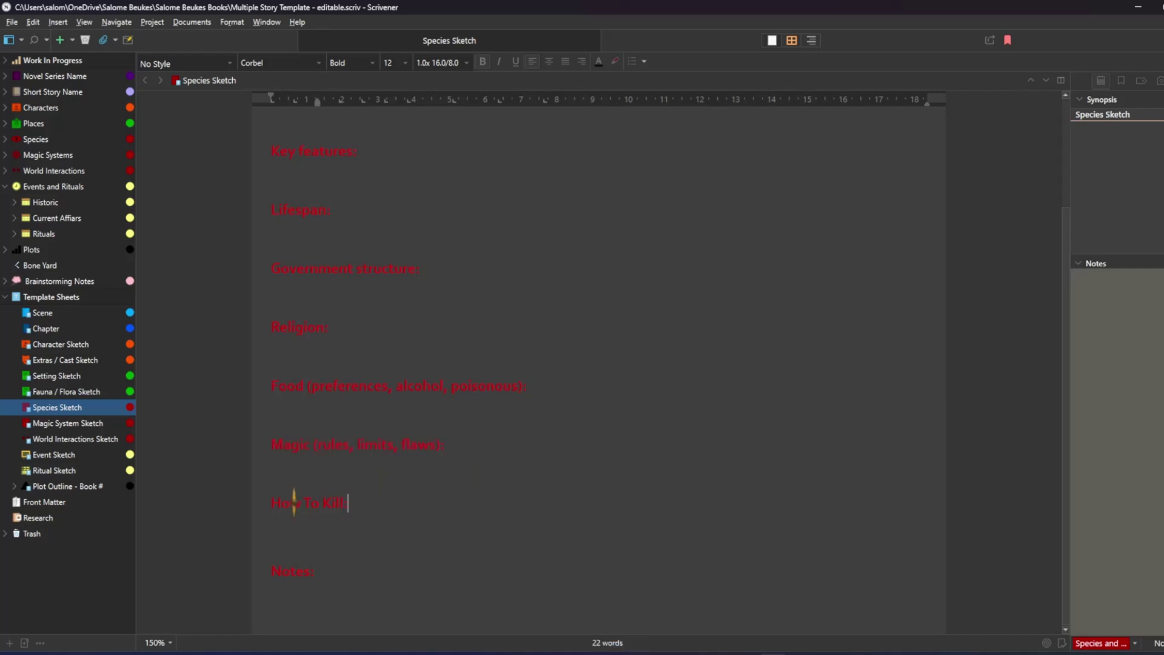
drag(275, 502, 357, 496)
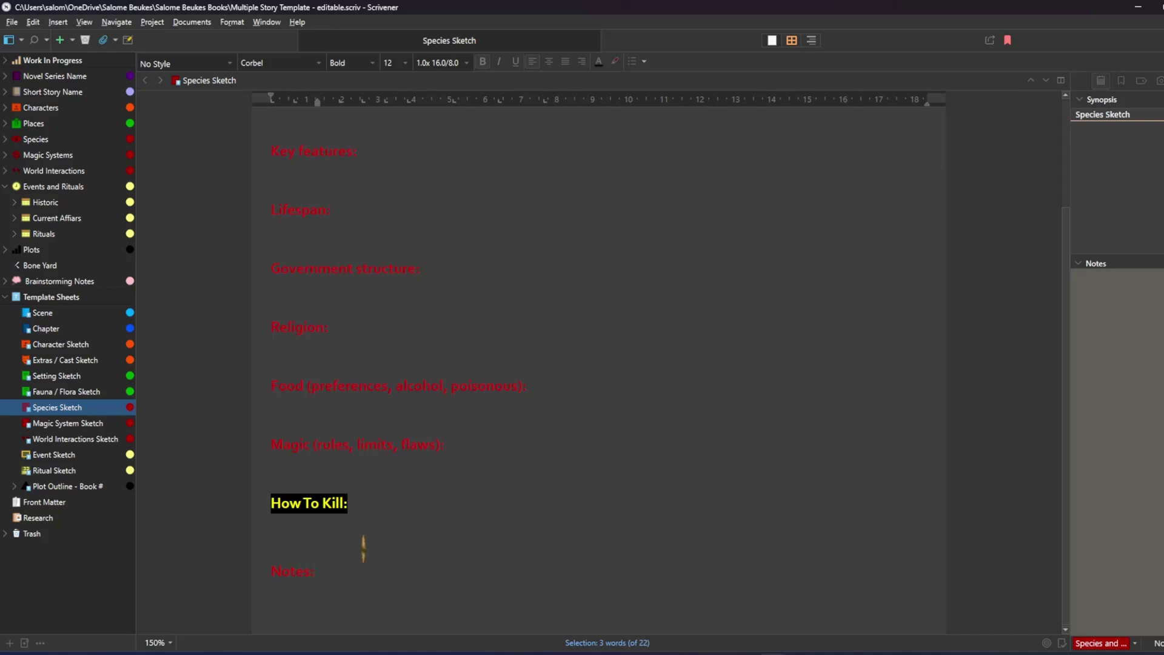
click(327, 591)
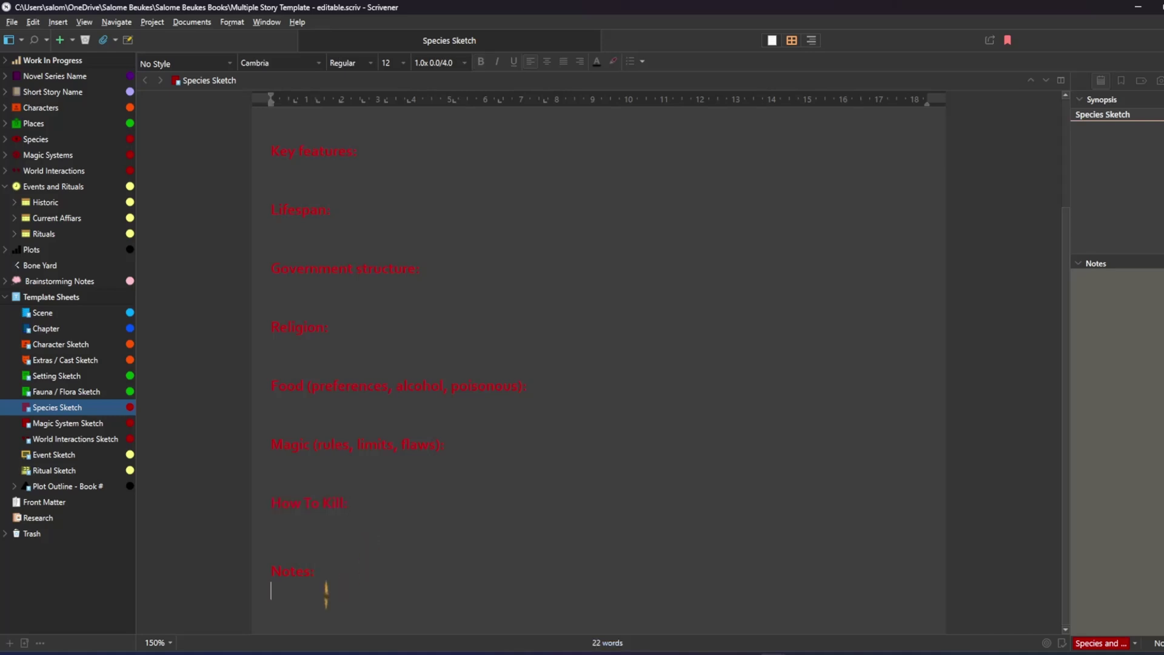
Step: Open the Magic System Sketch template sheet and examine its Key features/functions, How it Works and COST fields
click(68, 423)
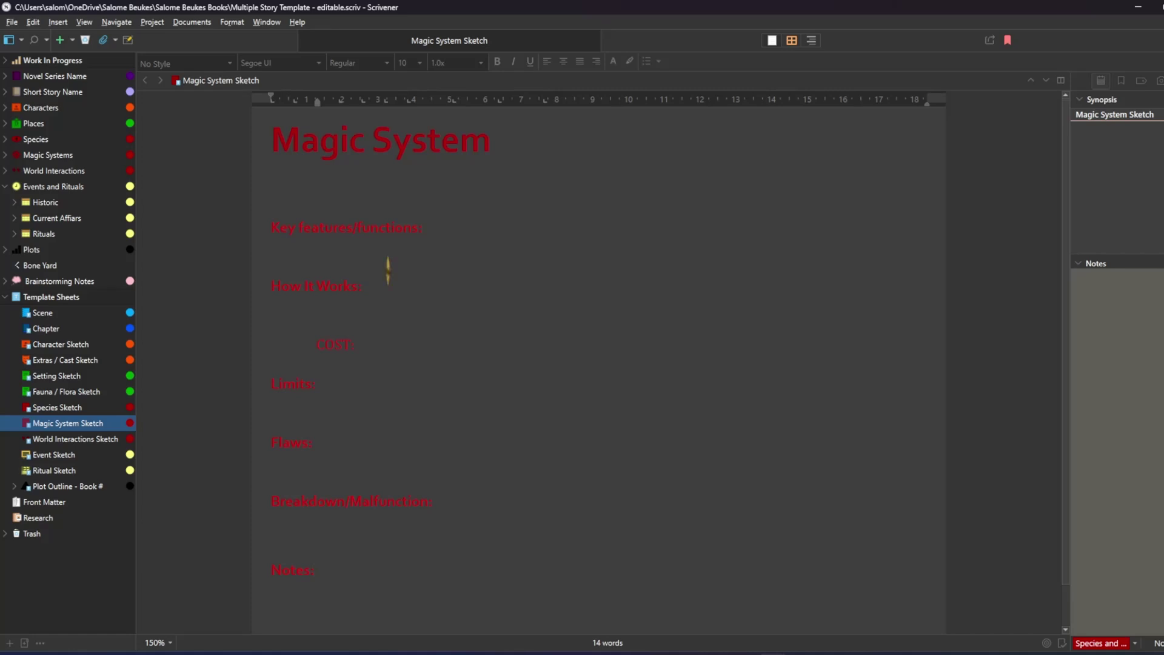
drag(273, 228, 428, 239)
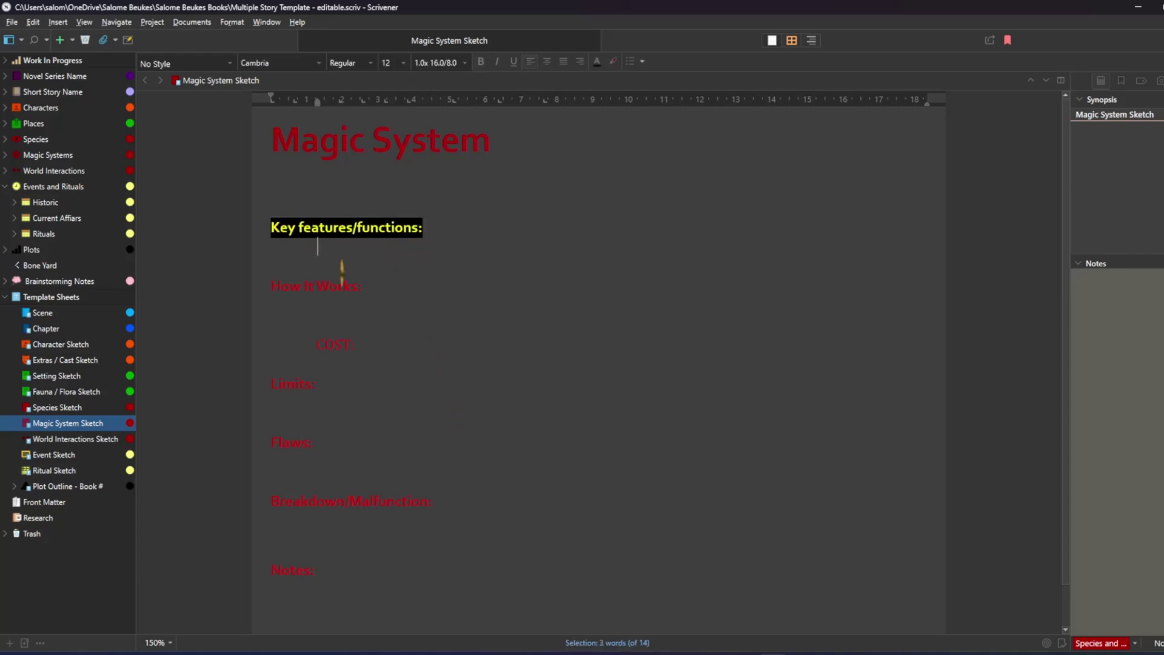
click(335, 306)
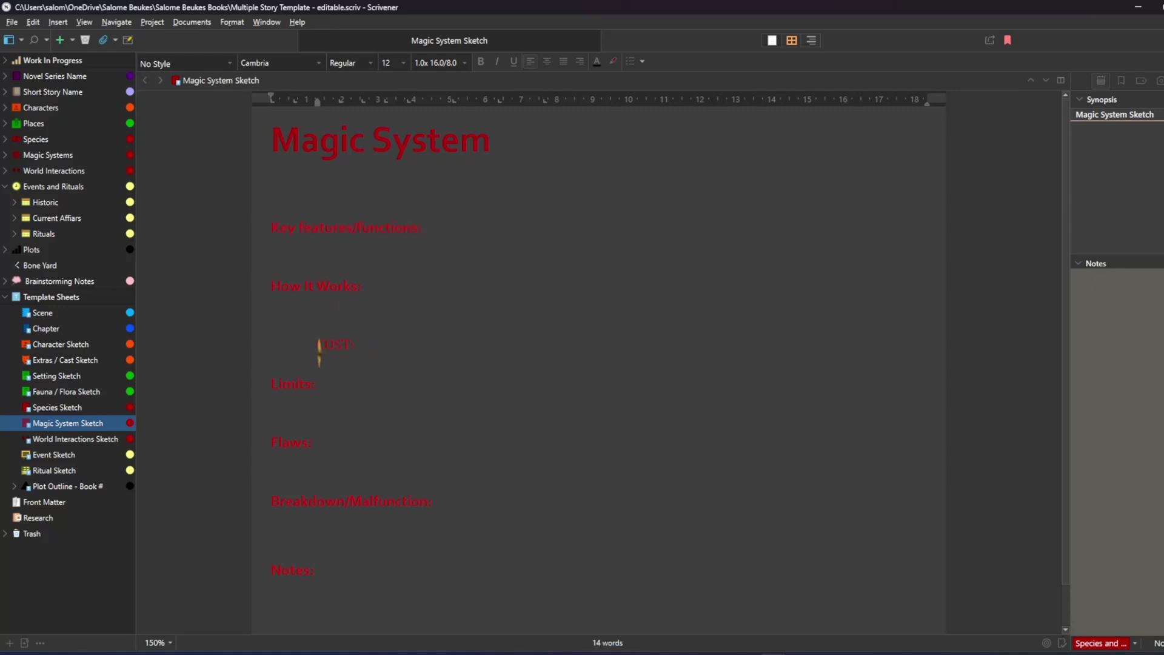
drag(319, 348, 354, 341)
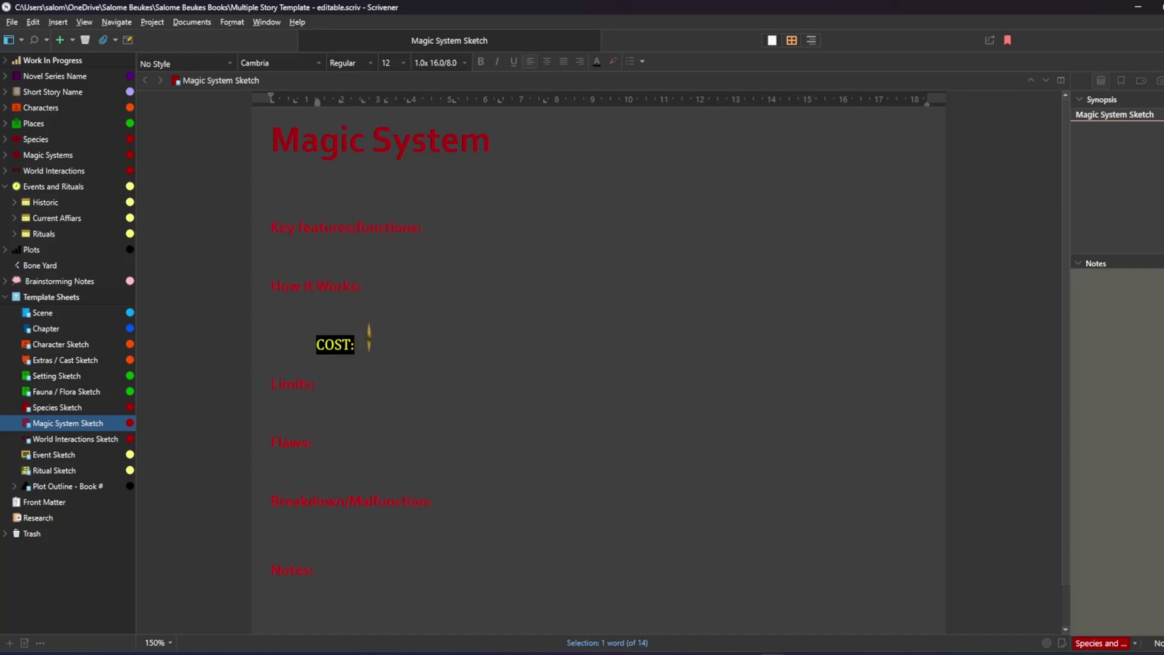
Step: Go through the Limits, Flaws, Breakdown/Malfunction and Notes fields of the Magic System Sketch
scroll(369, 337, down, 1)
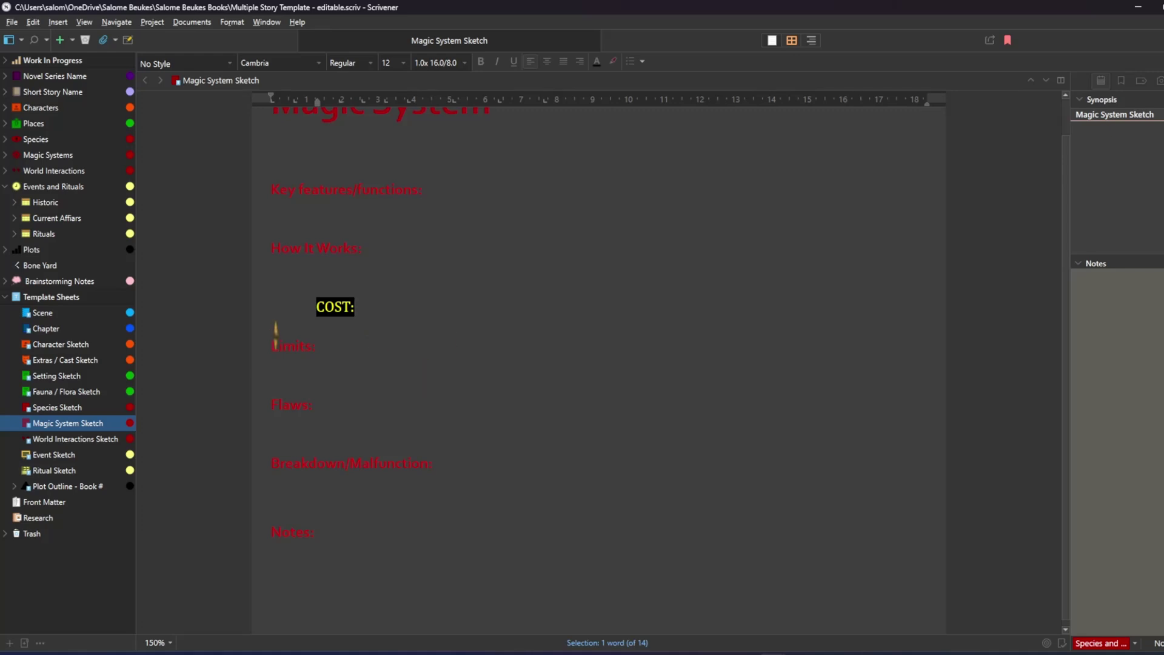
double_click(288, 345)
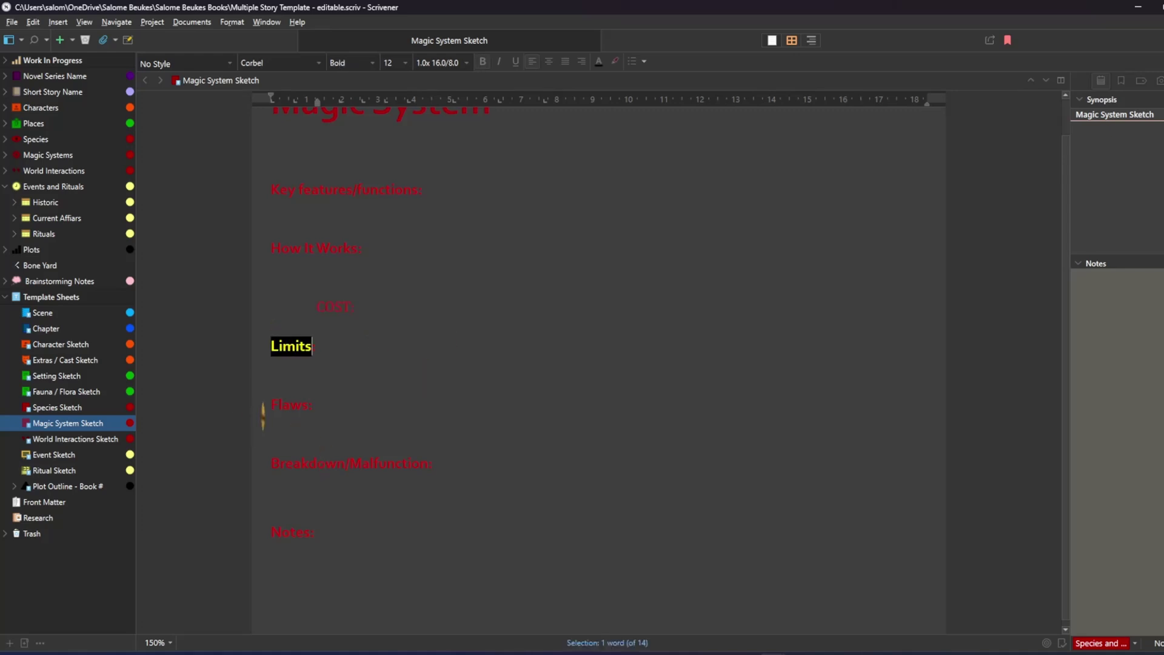
click(291, 400)
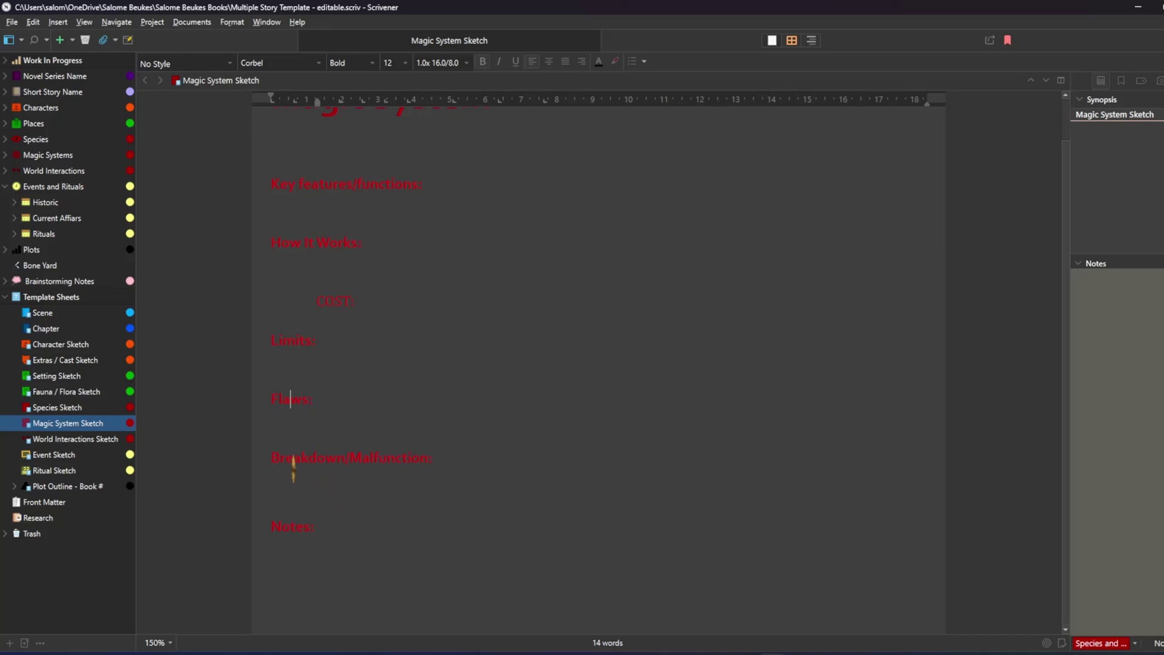
drag(271, 460, 381, 474)
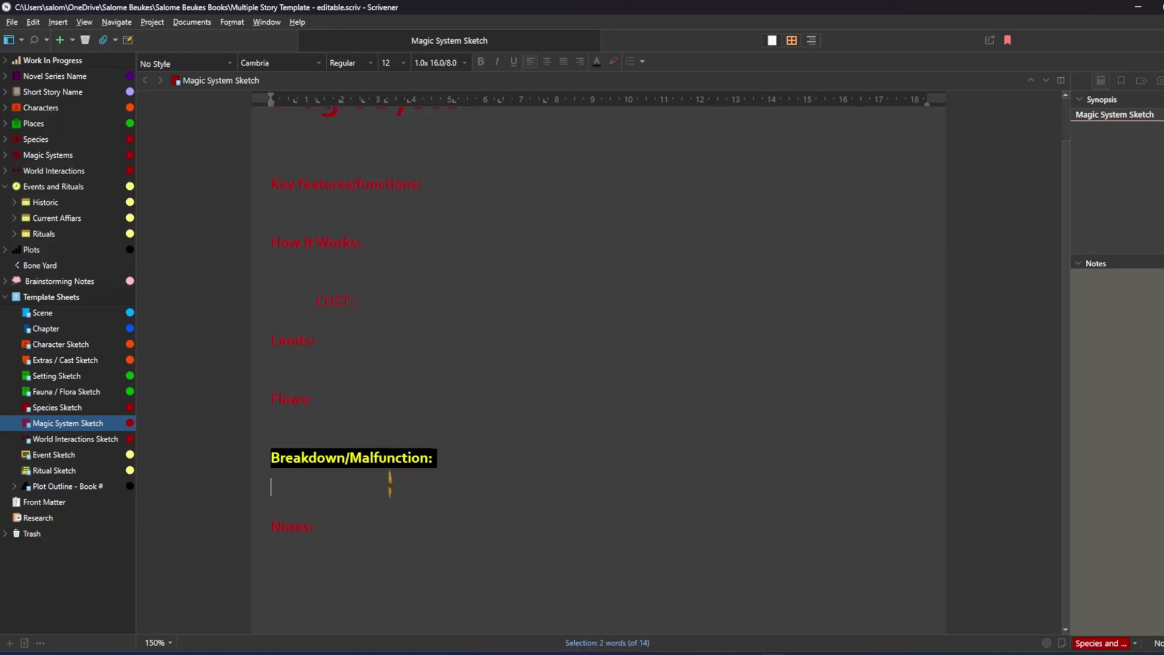
click(332, 540)
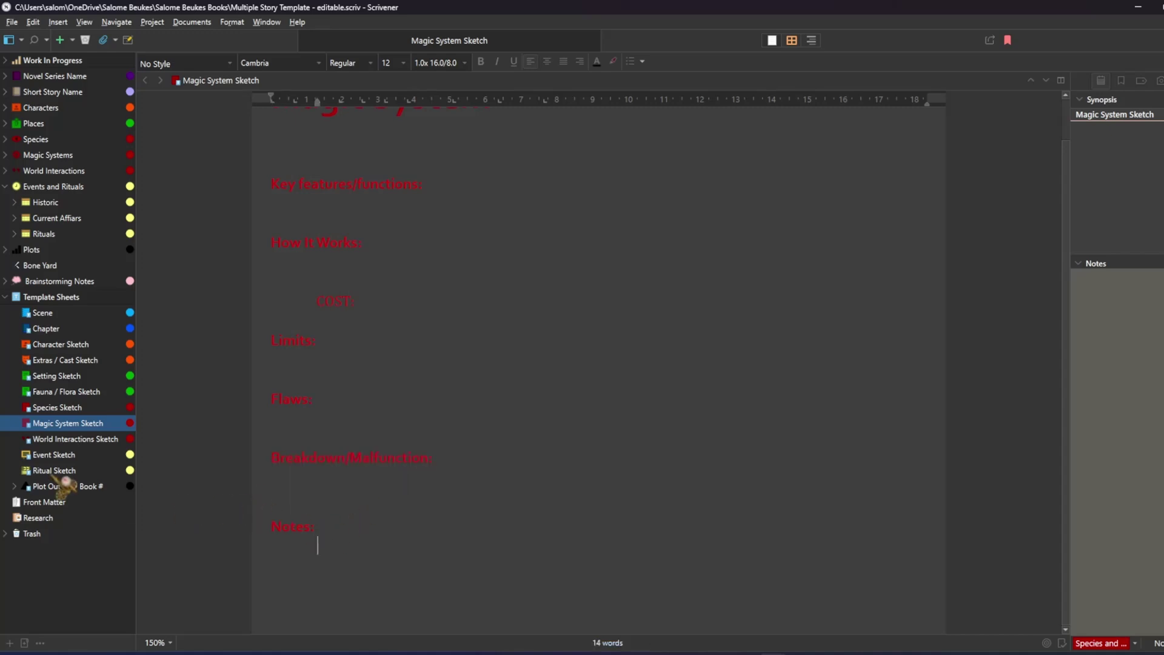
Step: View the World Interactions Sketch, then open the Event Sketch and examine its fields from Event Name to Future impact
click(75, 440)
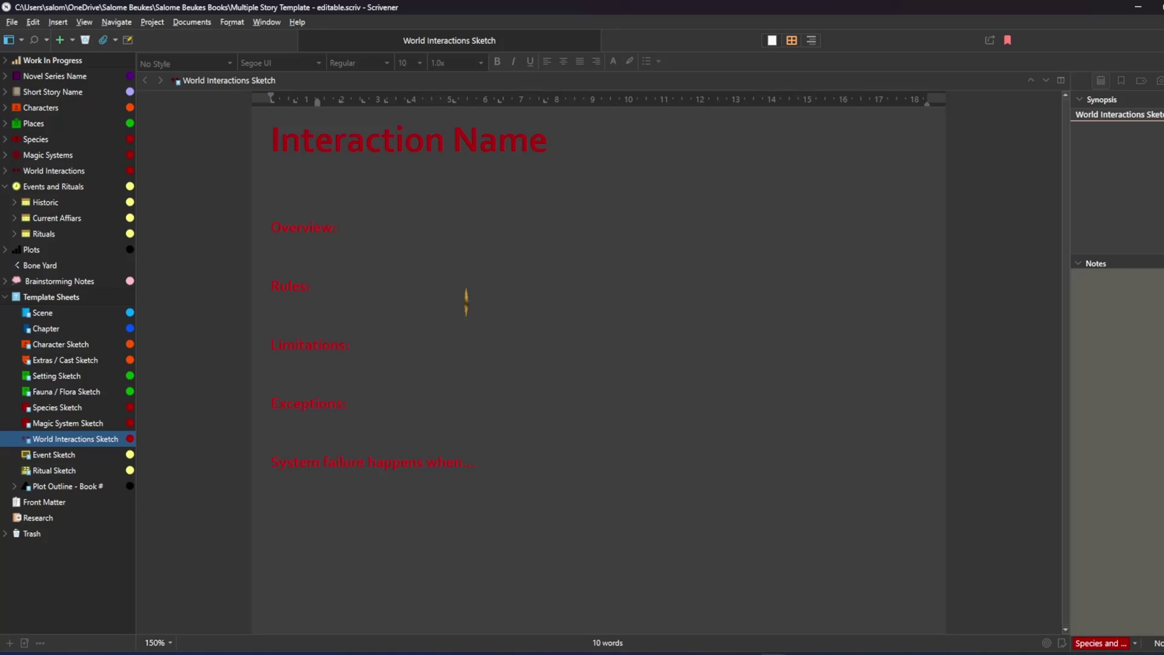
click(79, 455)
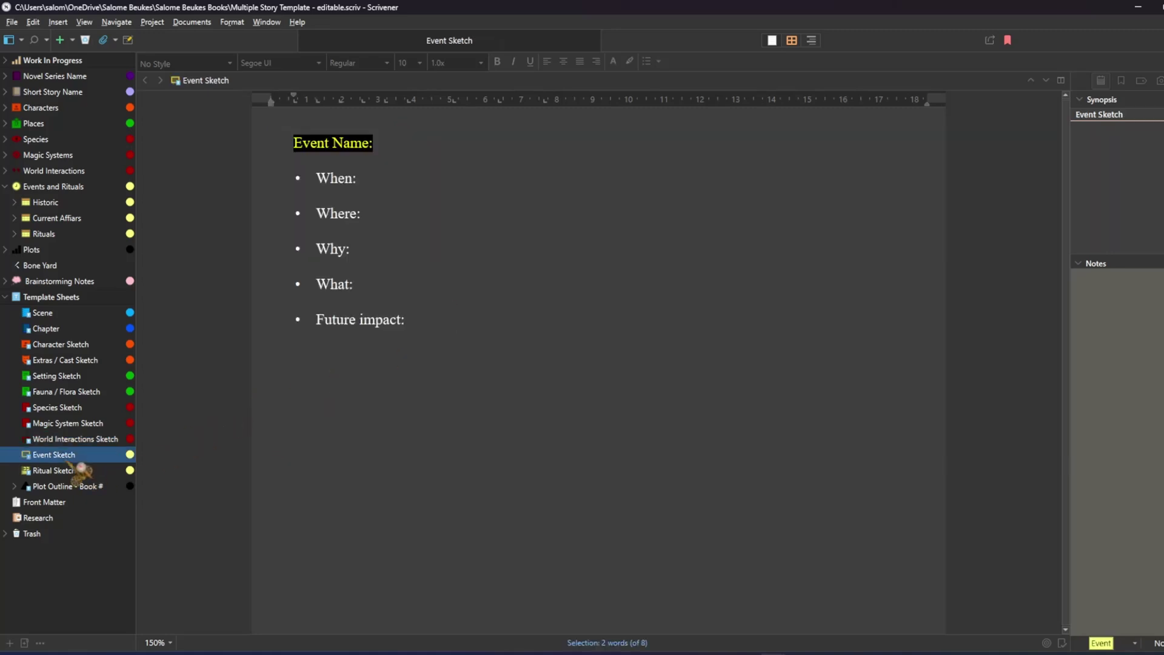
click(454, 385)
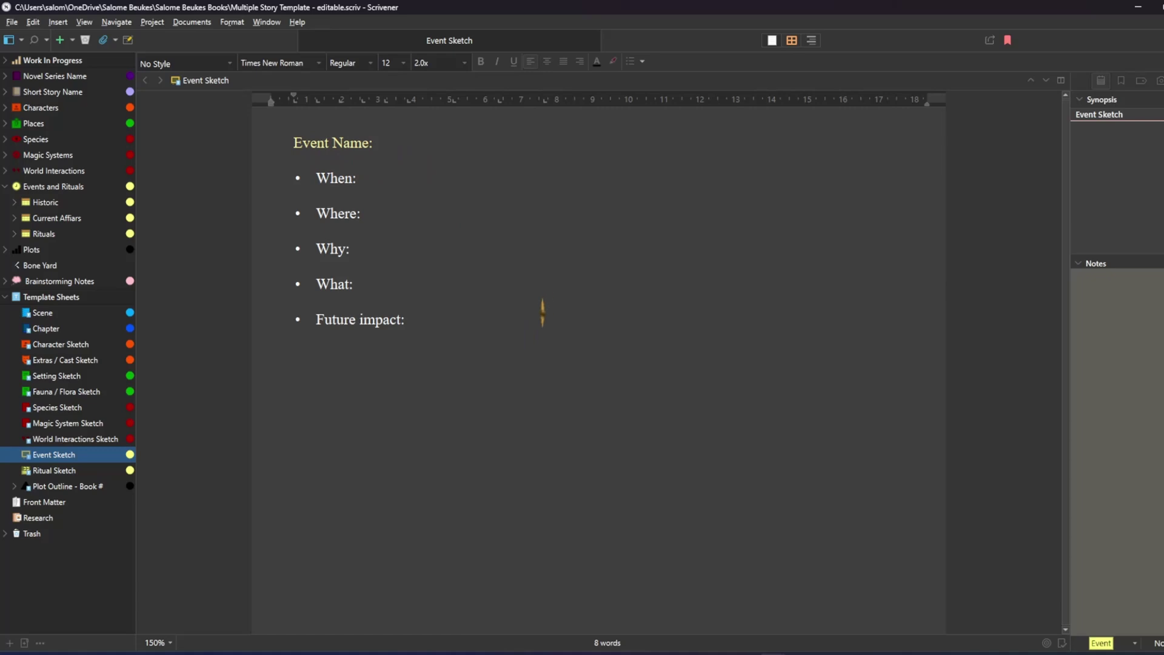
drag(365, 363, 365, 131)
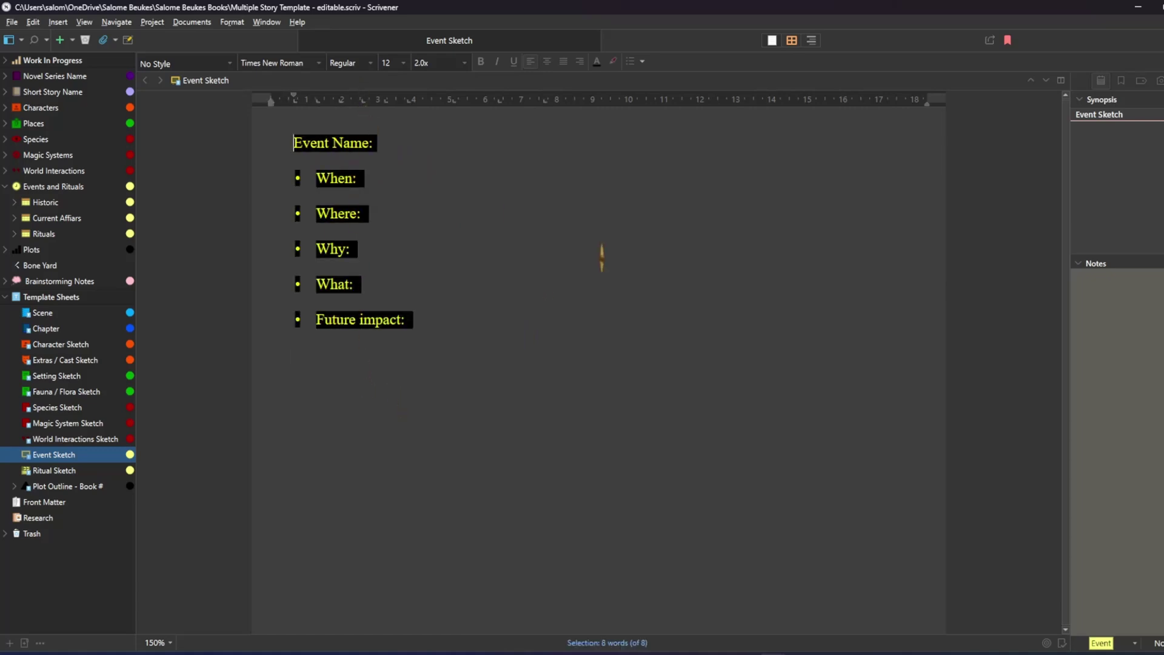
click(601, 254)
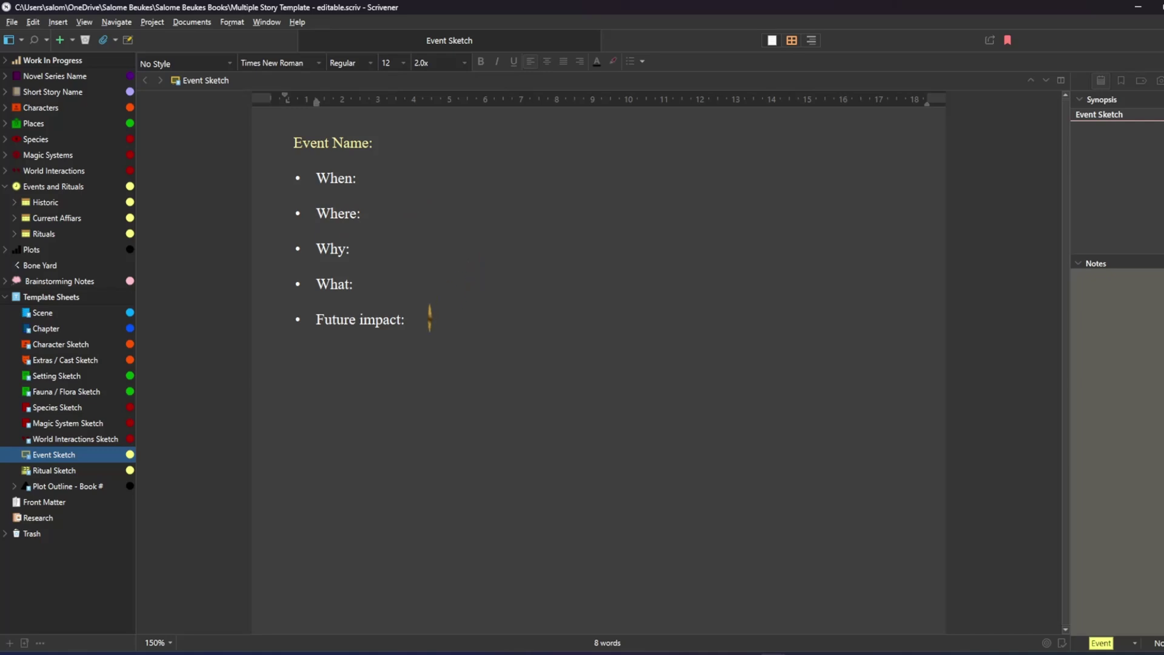
click(430, 317)
Step: Open the Ritual Sketch template sheet and examine its Species, Purpose, Process/Tasks to Complete, Participants and Consequences fields
click(72, 471)
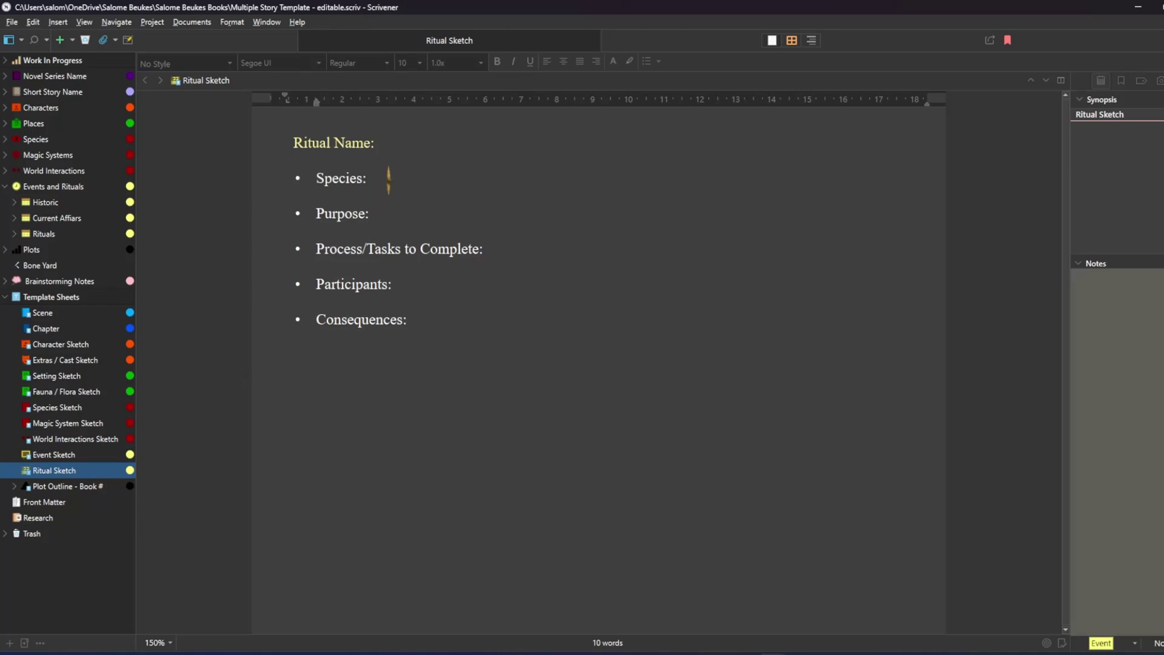
click(372, 178)
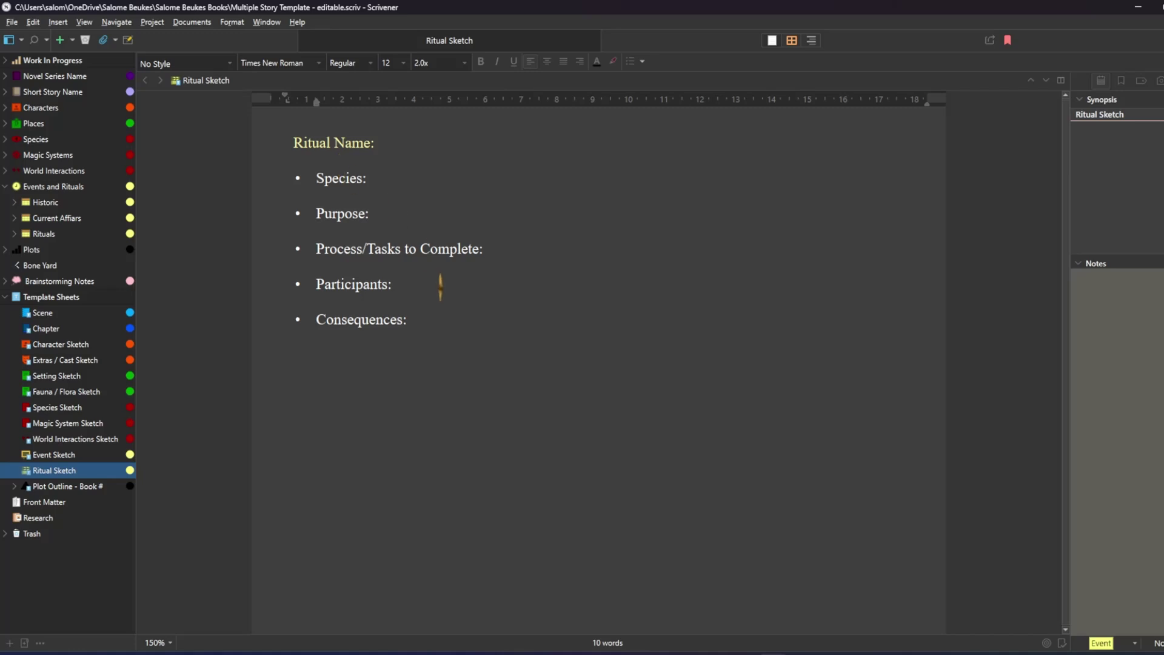
triple_click(390, 284)
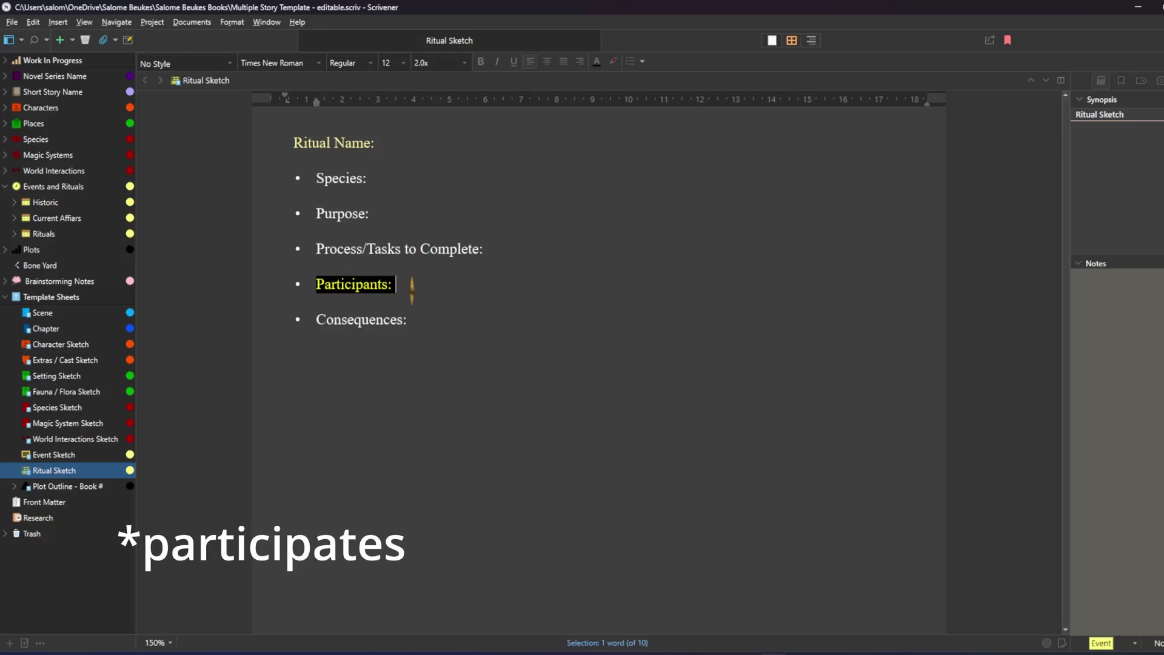
click(361, 340)
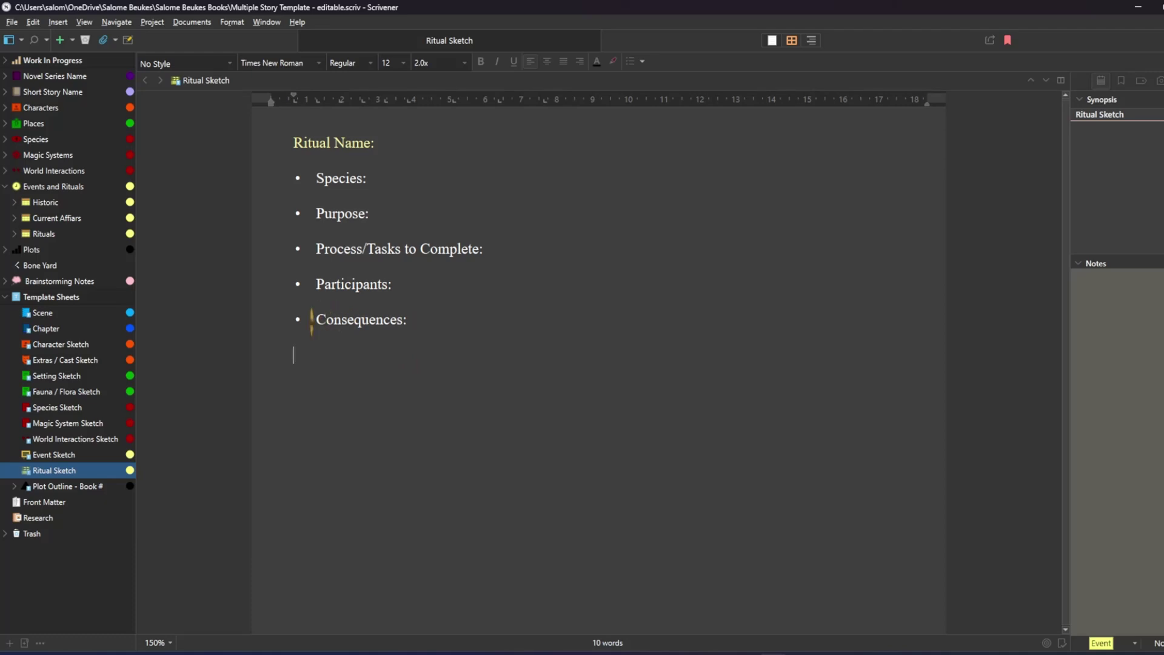
drag(312, 322, 412, 325)
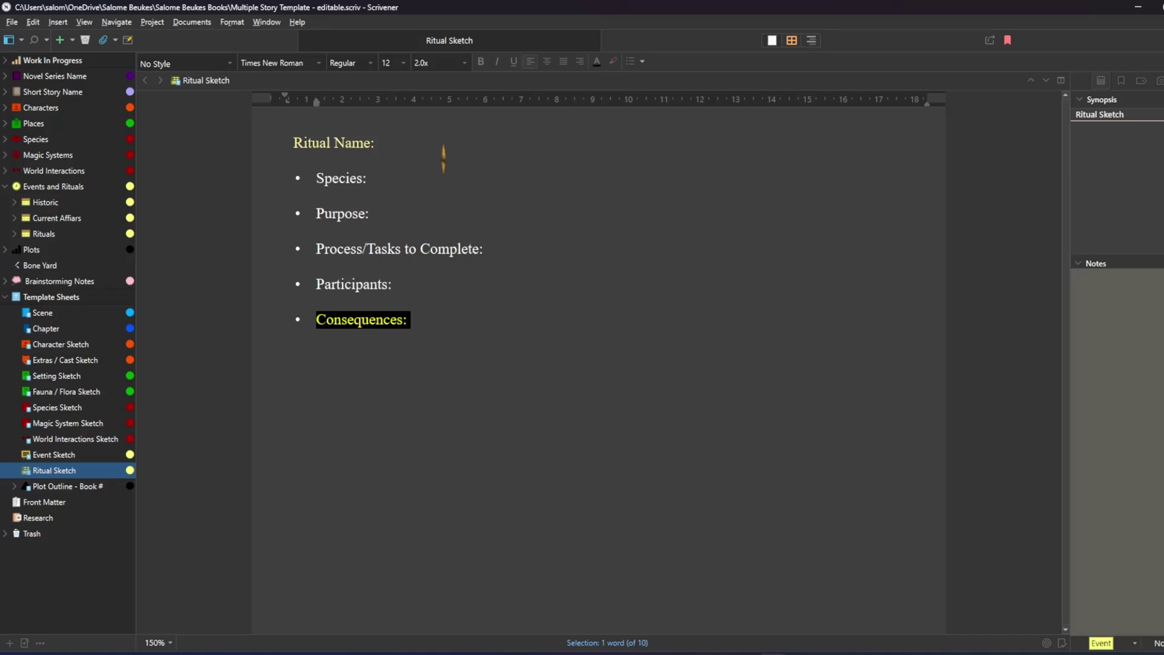
click(422, 392)
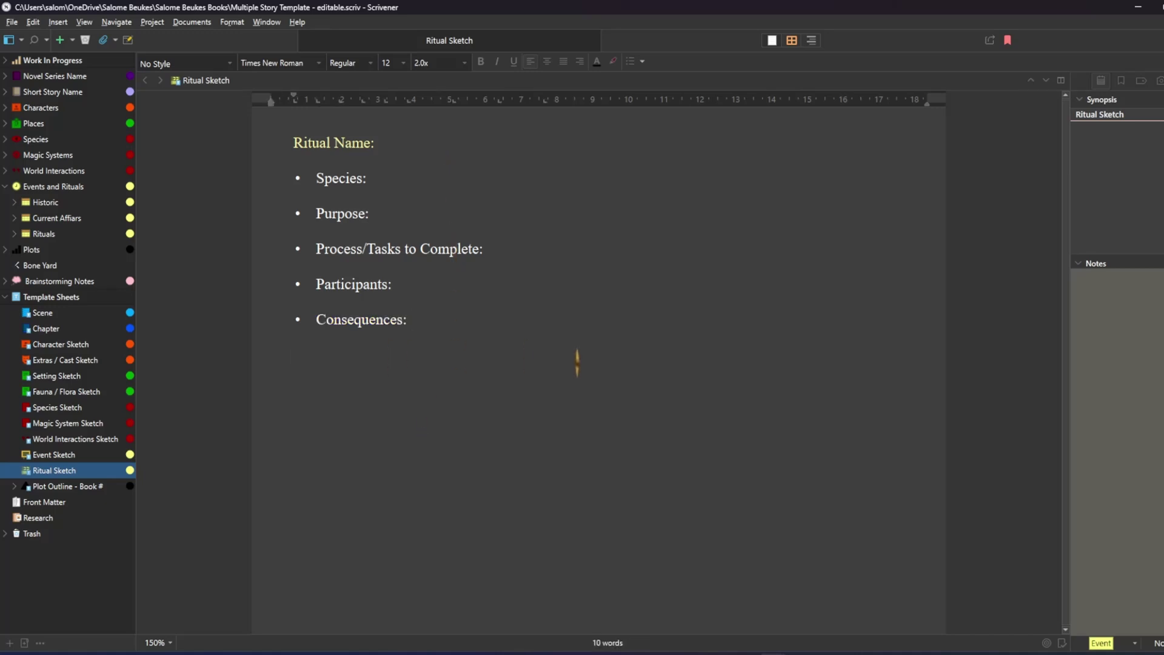
Step: Open the Plot Outline - Book # template sheet and examine its Promises, Progress and Payoff sections
click(66, 486)
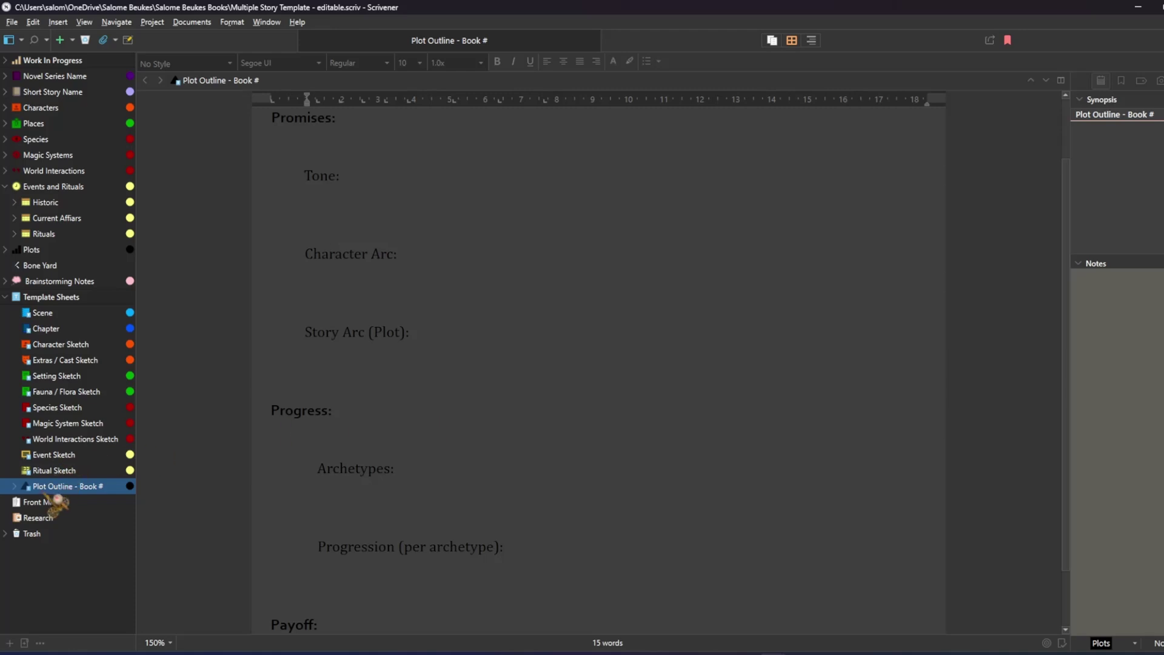
scroll(403, 410, up, 2)
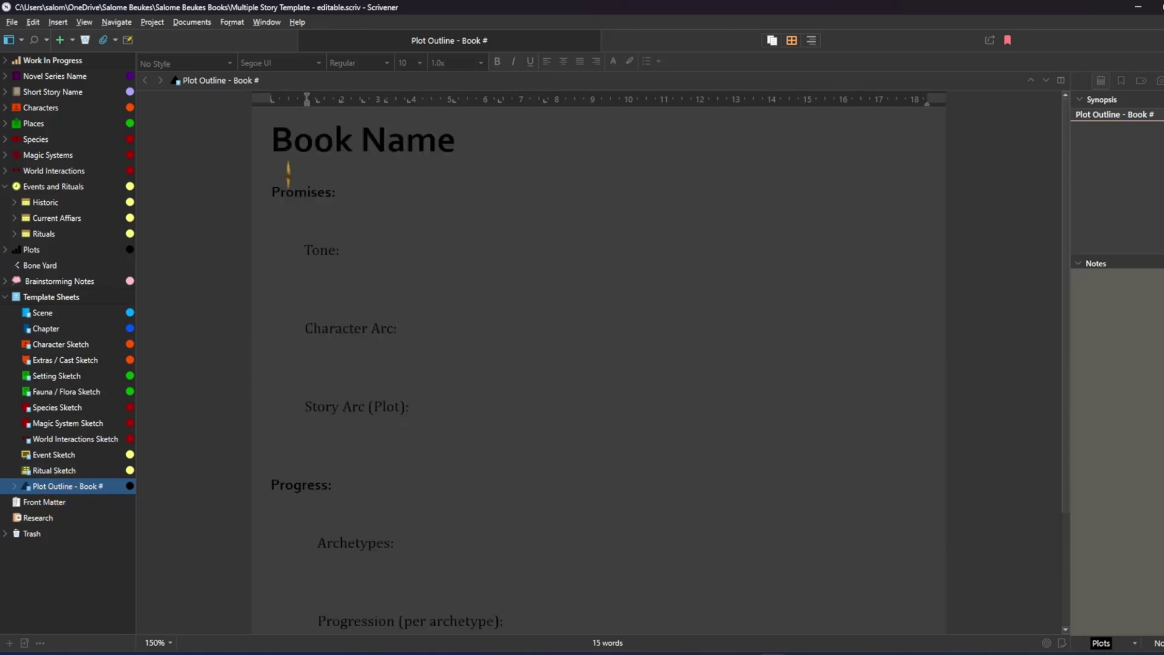
drag(317, 145, 532, 151)
key(Down)
key(Down)
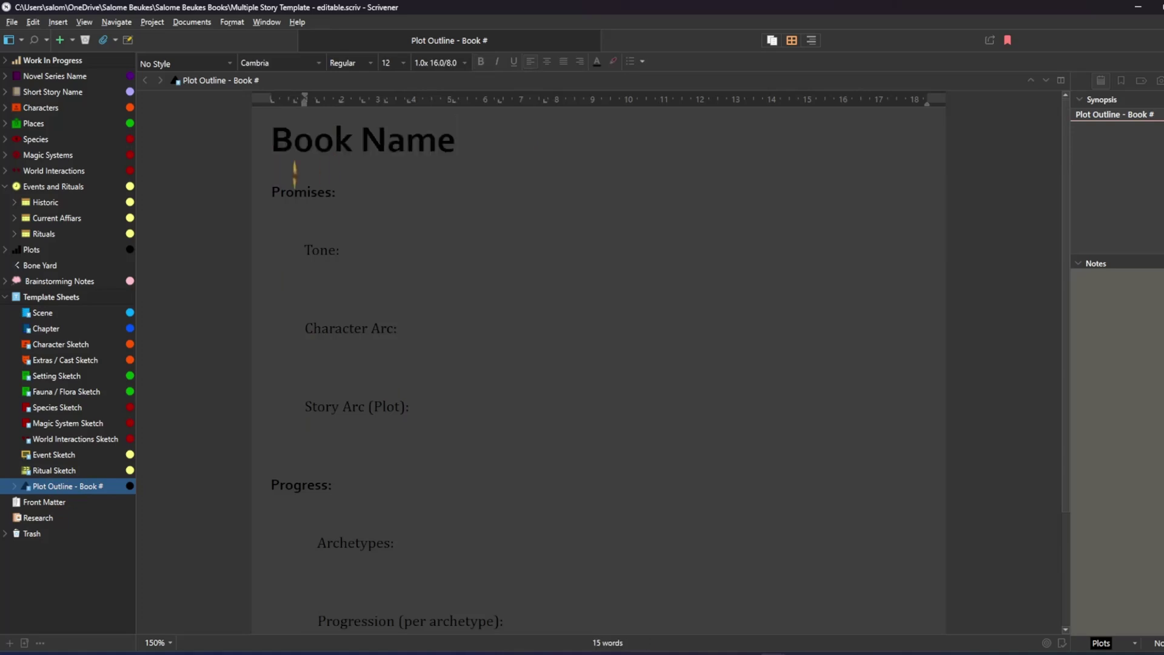
drag(272, 192, 341, 197)
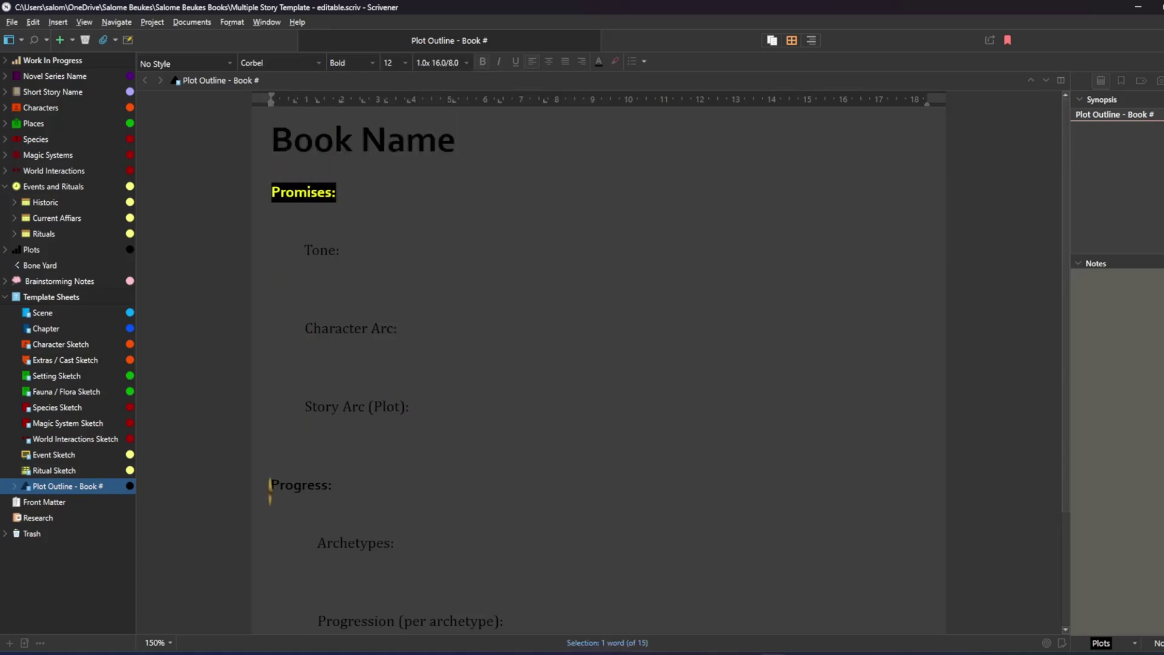
drag(271, 486, 420, 491)
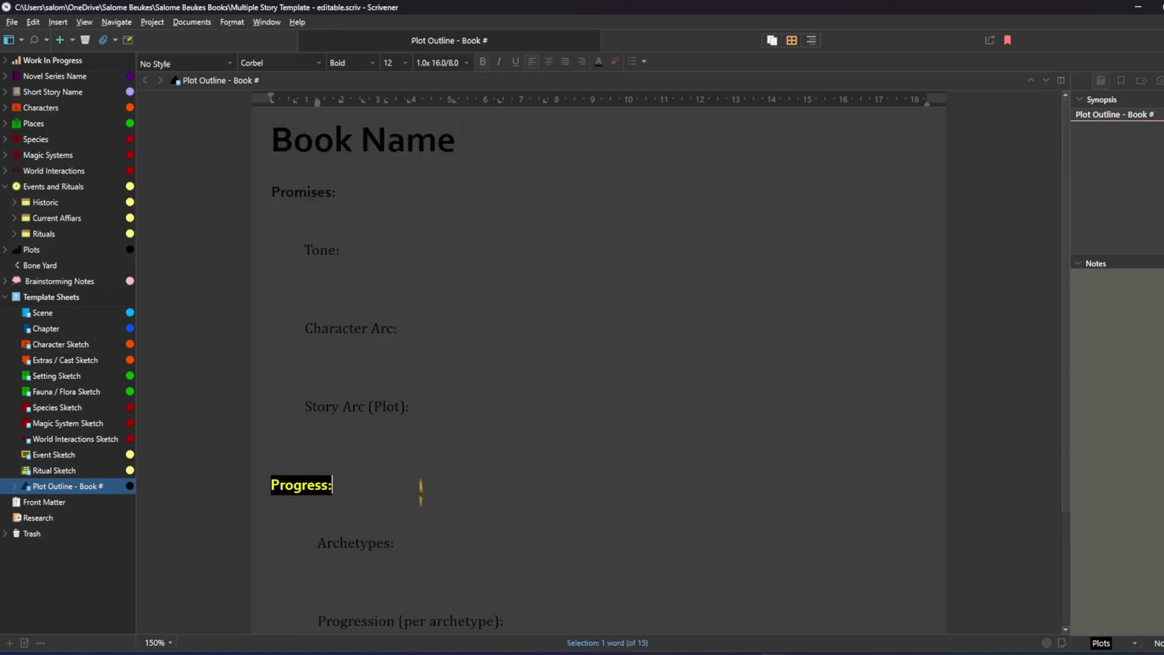
scroll(421, 491, down, 2)
drag(272, 556, 311, 557)
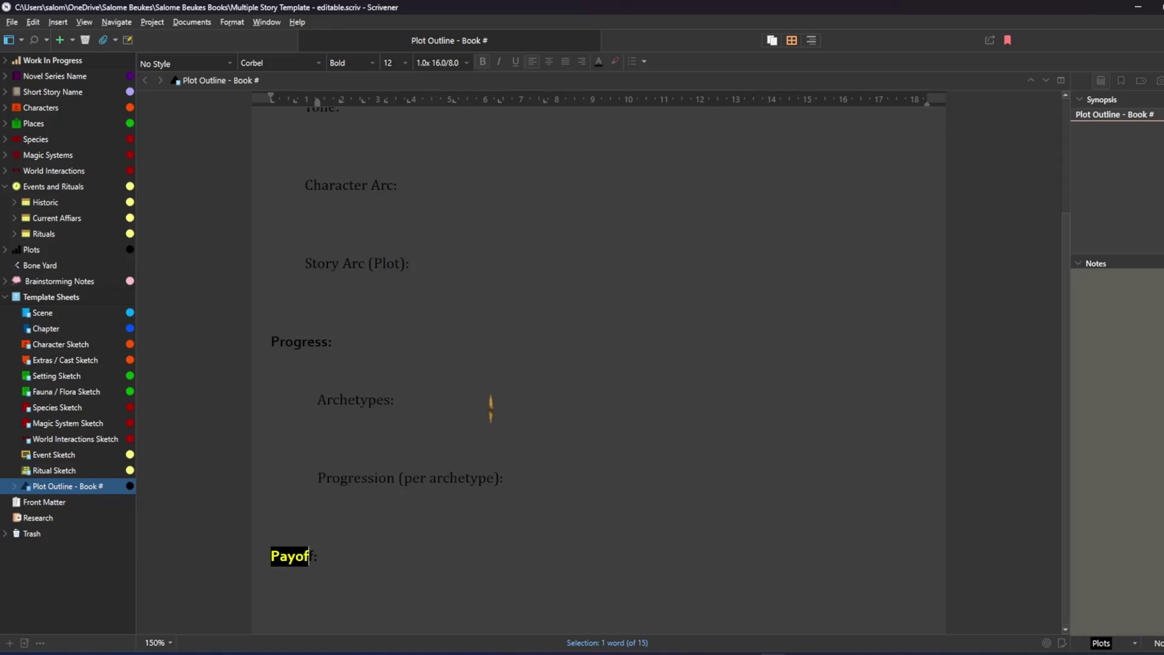
scroll(534, 368, up, 2)
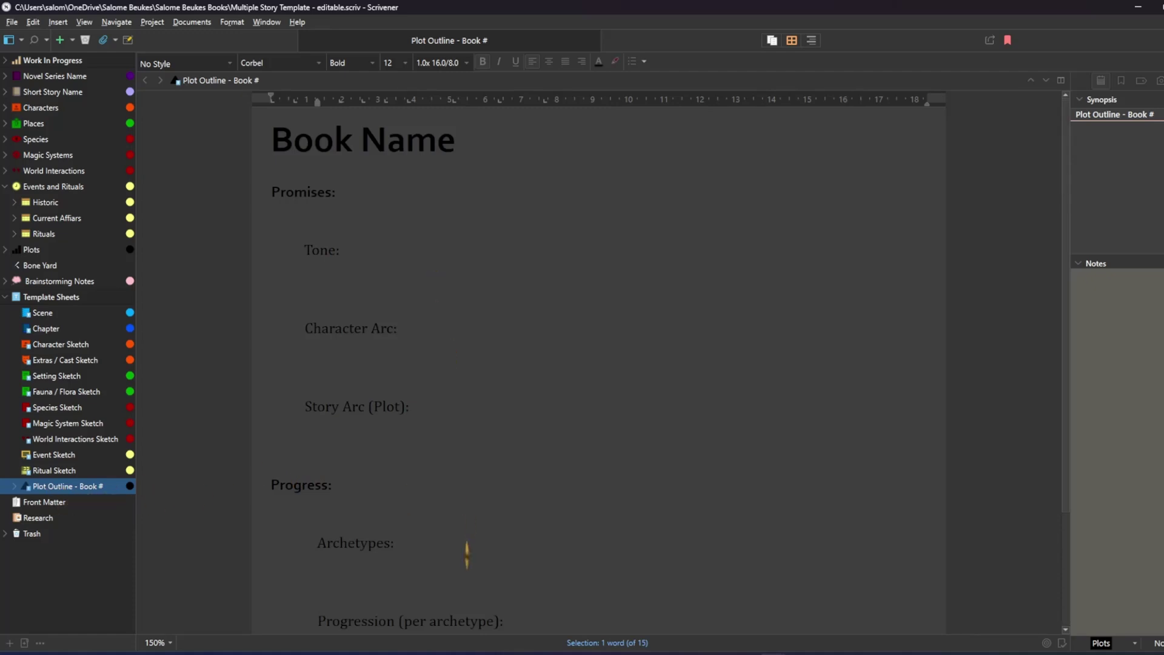
Step: Expand the plot outline's Weaving subdocument, view its plot-point cards from Hook to Resolution, and collapse the outline again
click(14, 485)
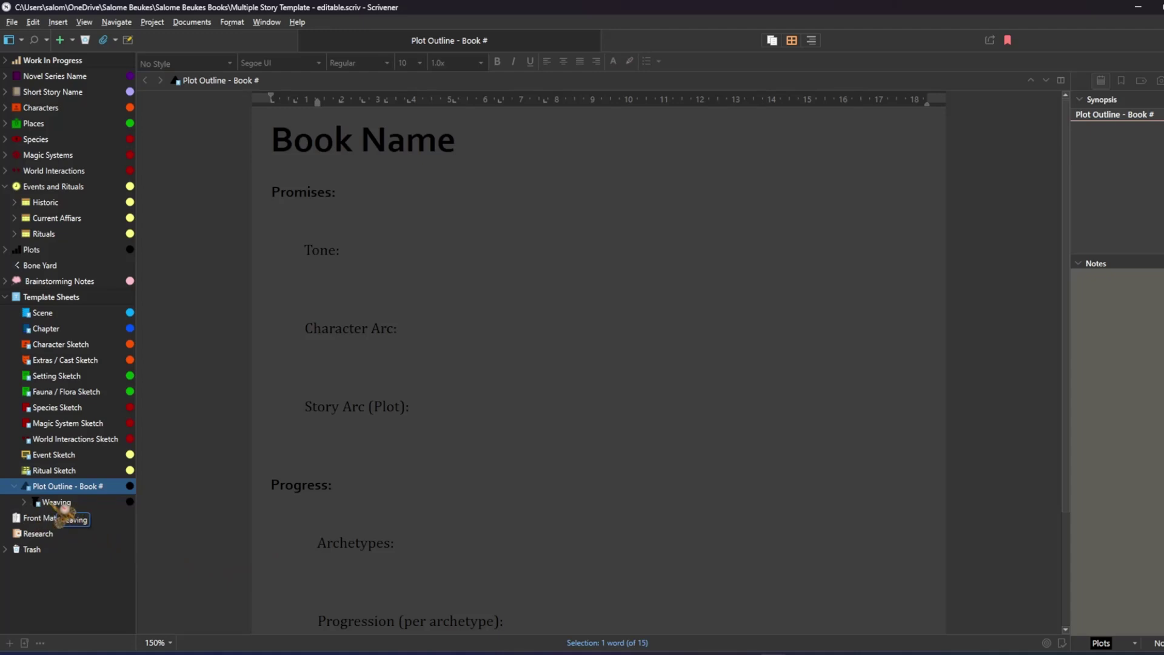
click(23, 502)
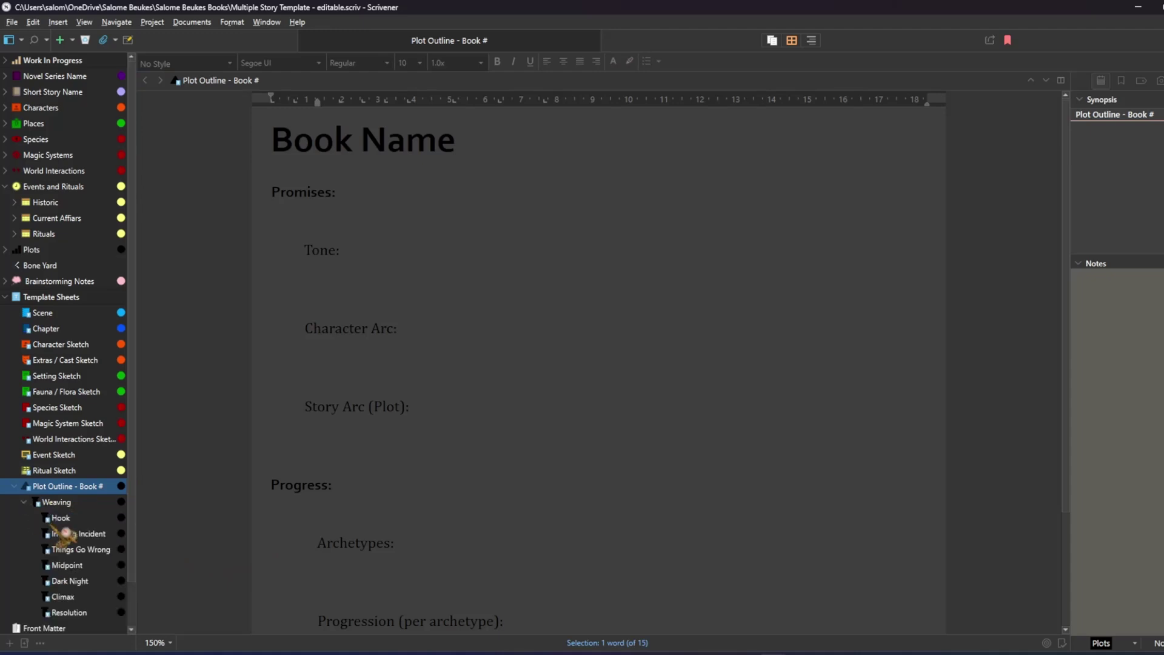
click(56, 502)
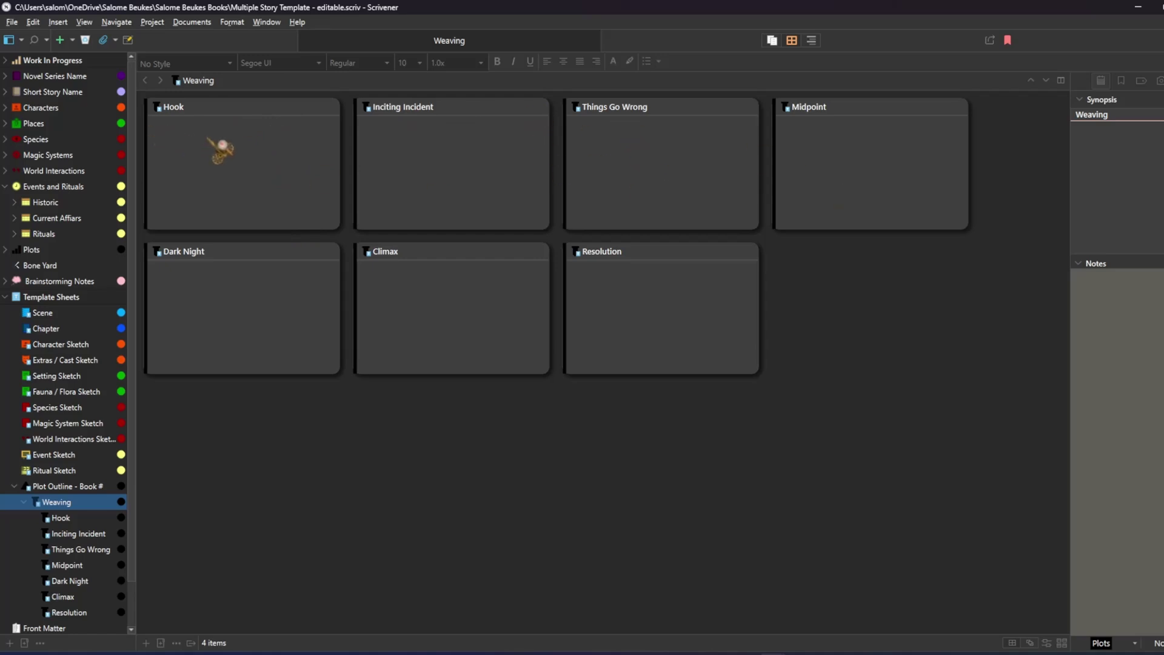
click(213, 143)
click(473, 138)
click(758, 168)
click(209, 273)
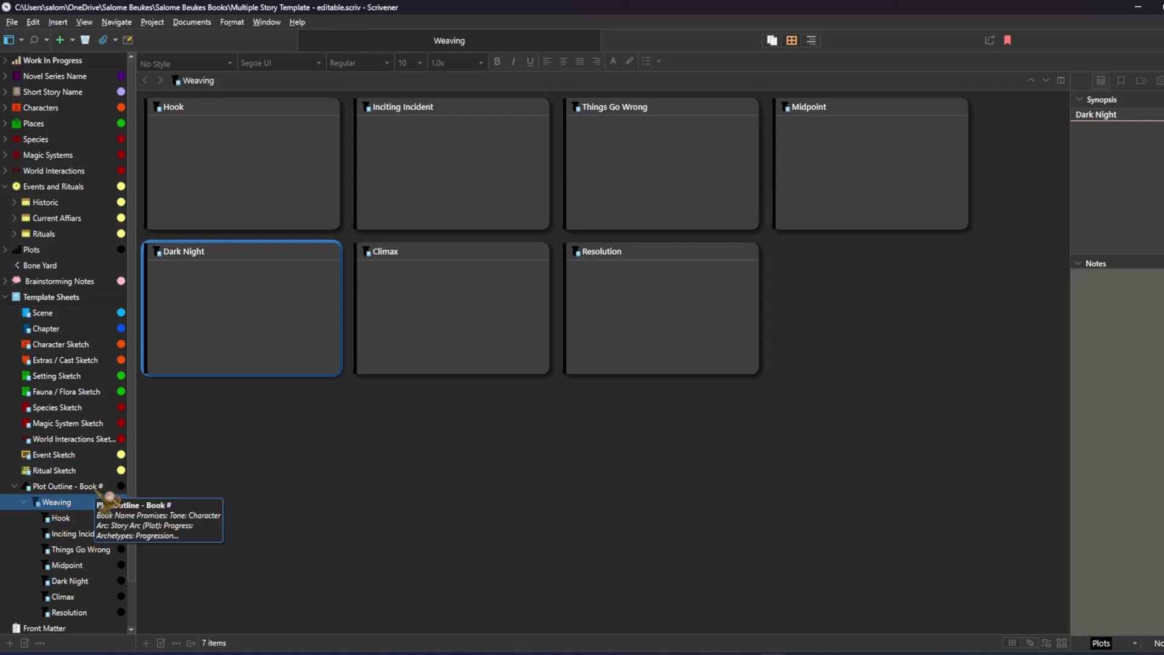
double_click(102, 488)
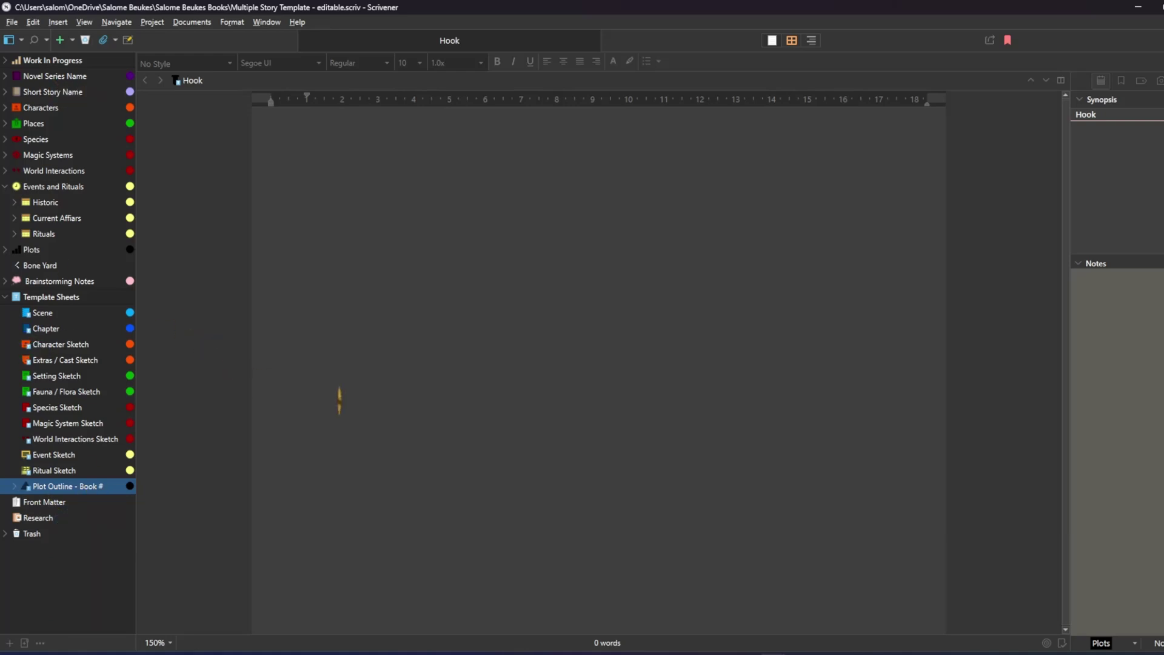
Step: Expand the Work In Progress folder, look through its scenes and show the folder on the corkboard
click(5, 61)
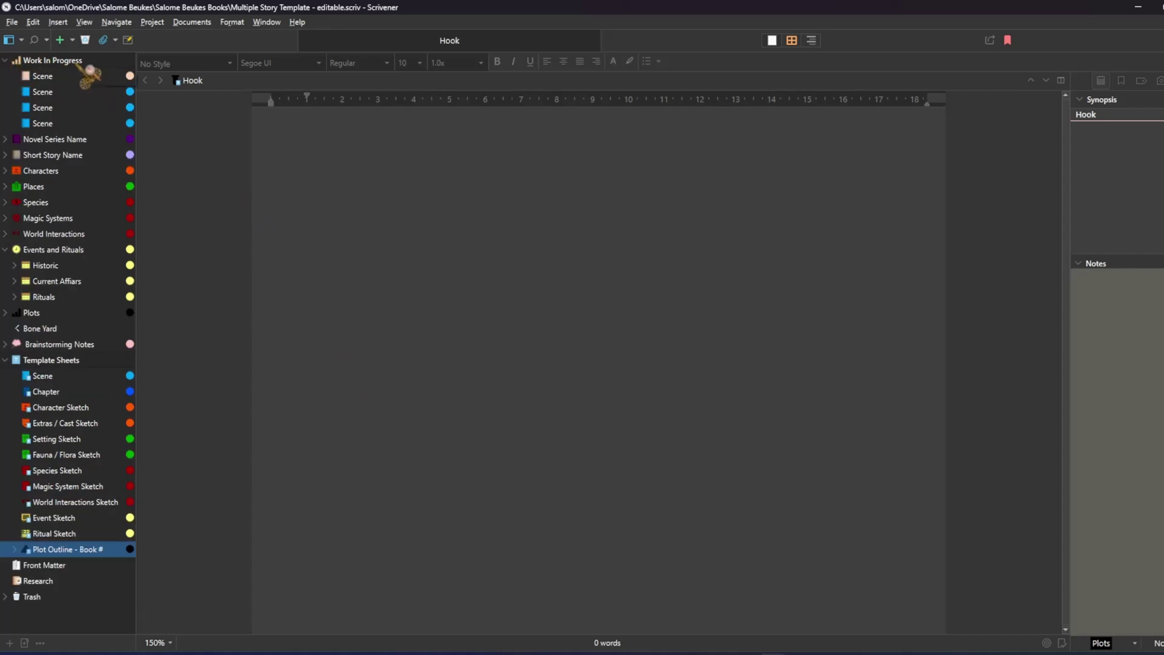
click(75, 63)
click(78, 76)
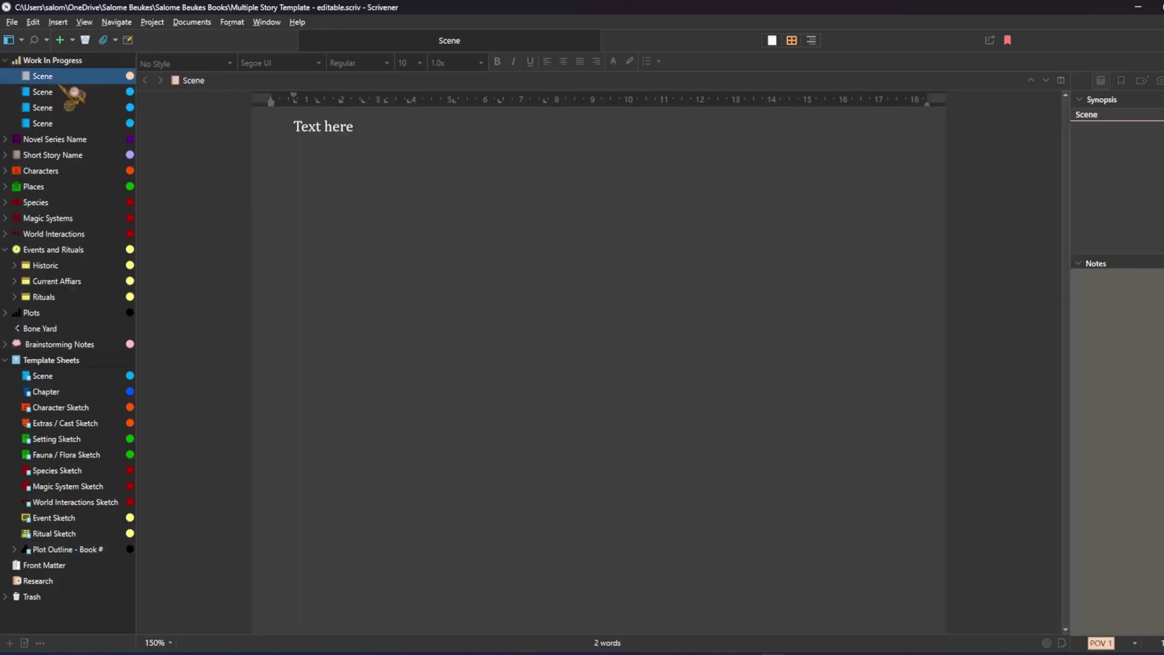
click(68, 91)
click(66, 107)
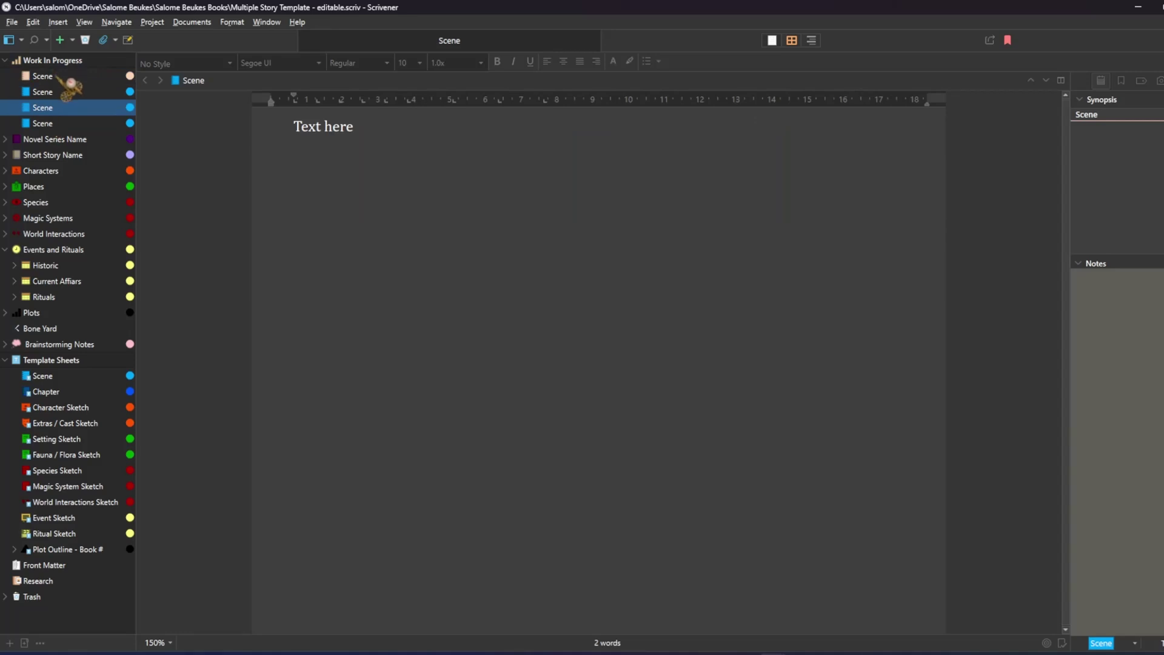
click(71, 75)
click(67, 61)
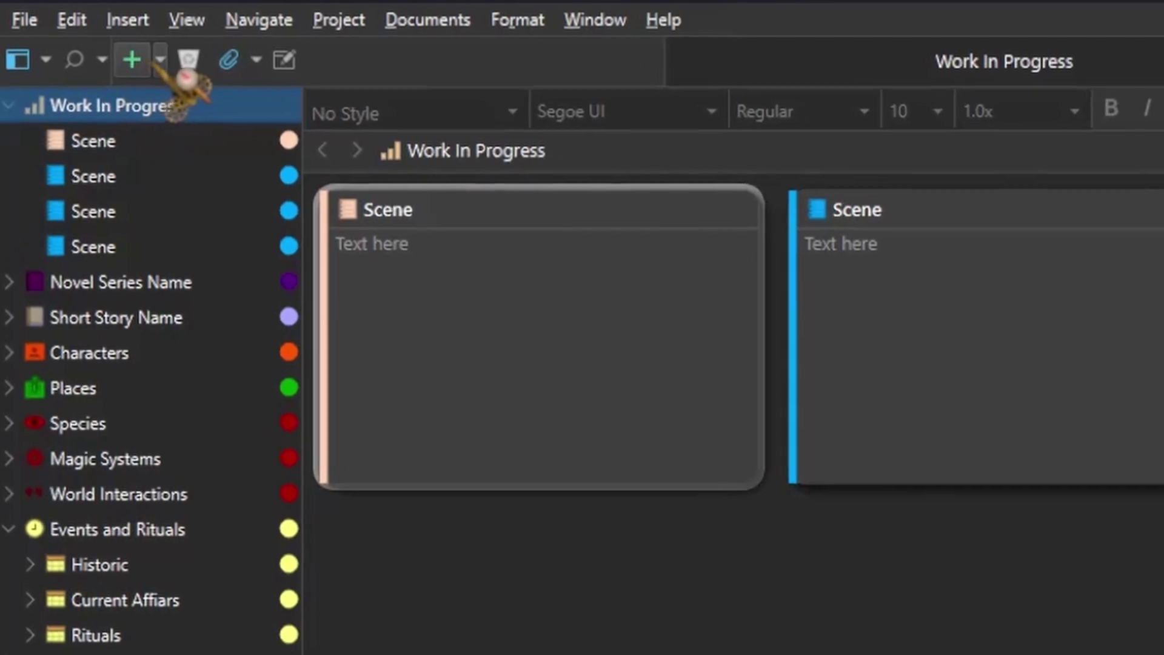
Step: Add a Chapter from the template sheets to Work In Progress and create a Scene inside it
click(176, 63)
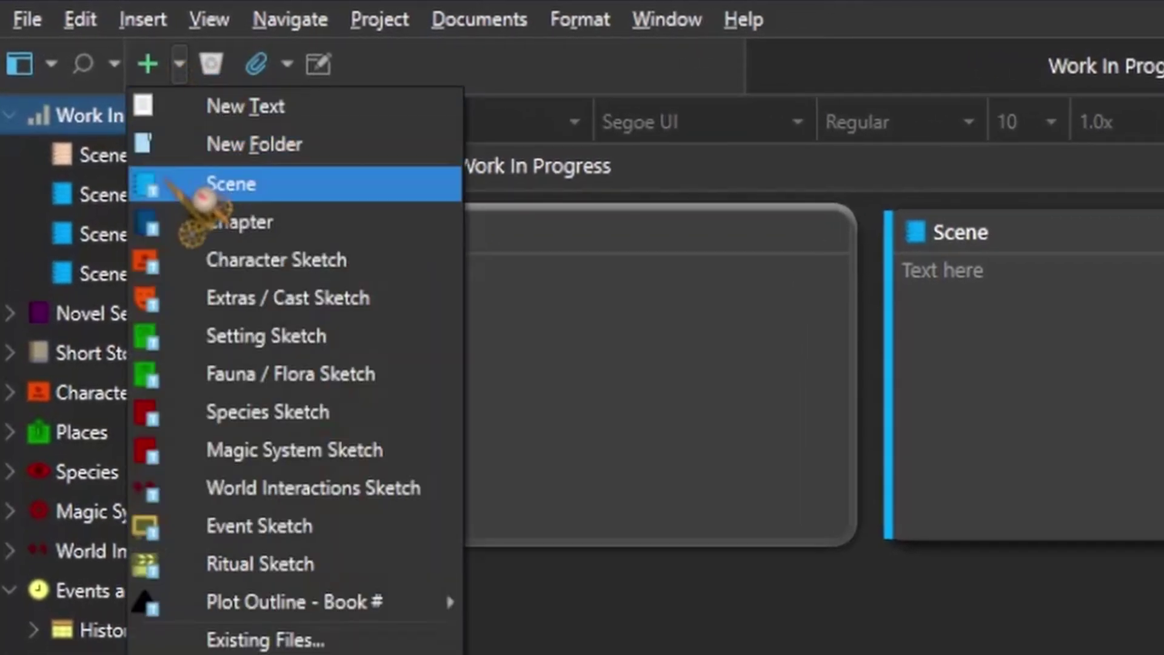
click(182, 220)
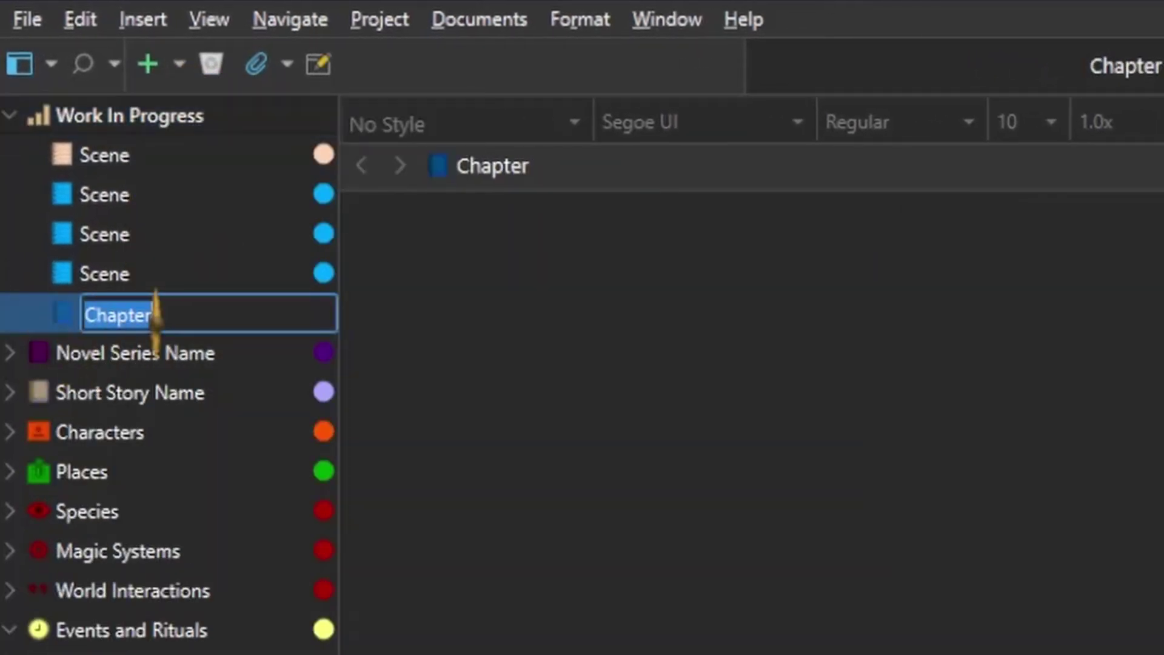
click(125, 282)
click(151, 313)
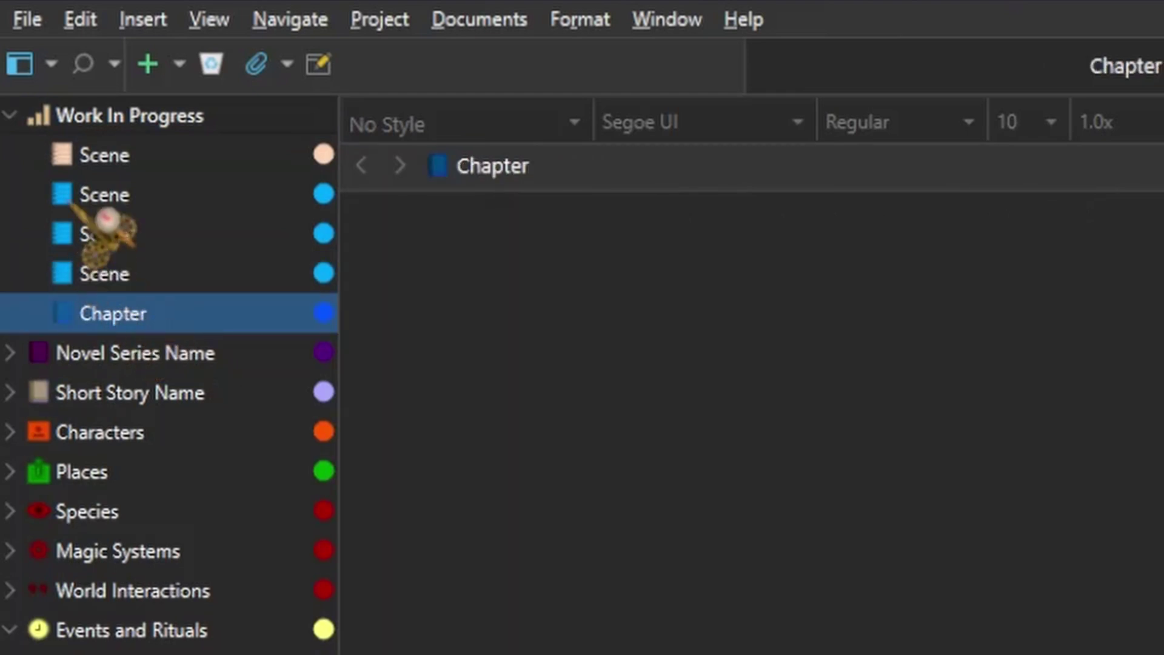
click(147, 63)
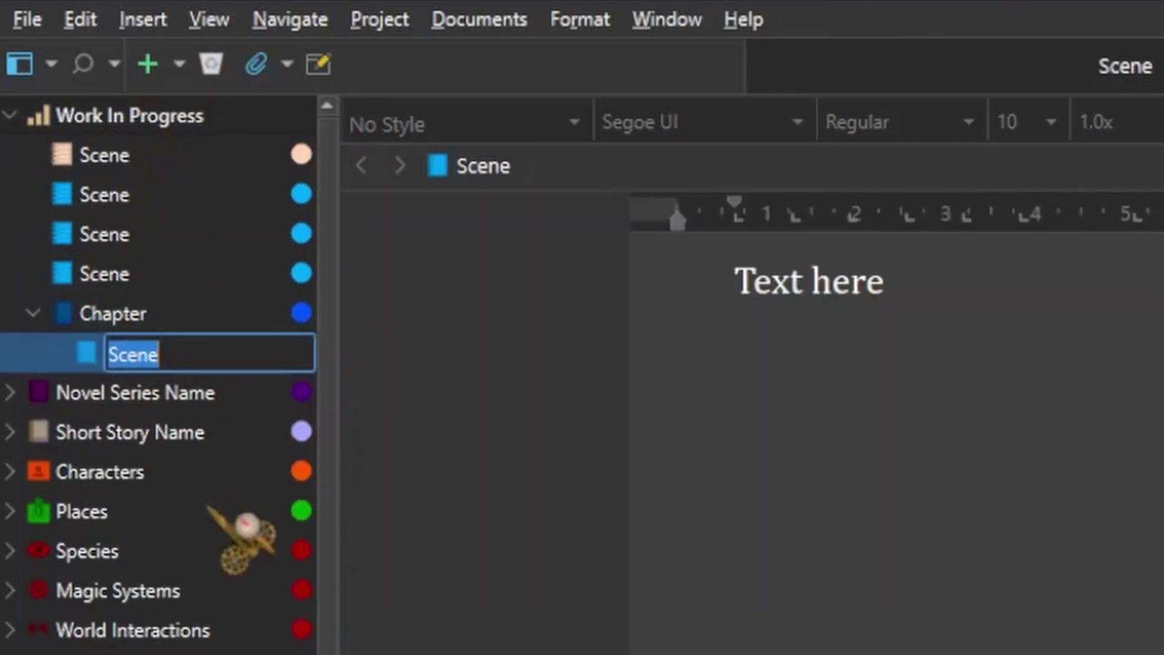
click(118, 326)
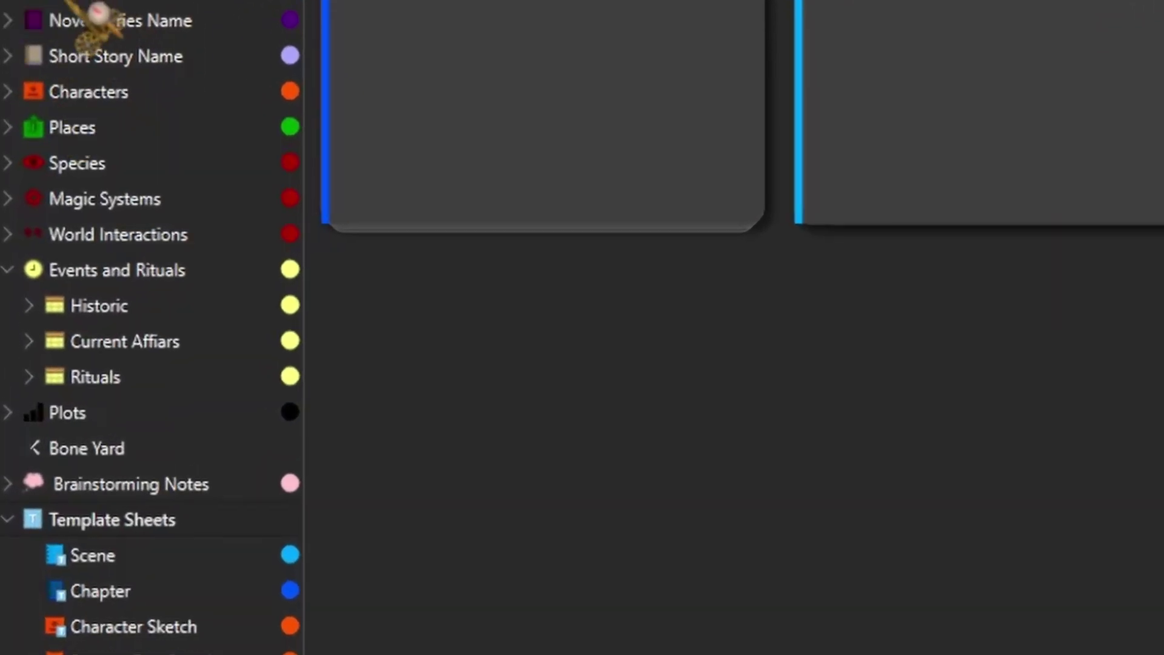
Step: Expand the Novel Series Name folder and open Book 1 to show its subfolders
click(10, 20)
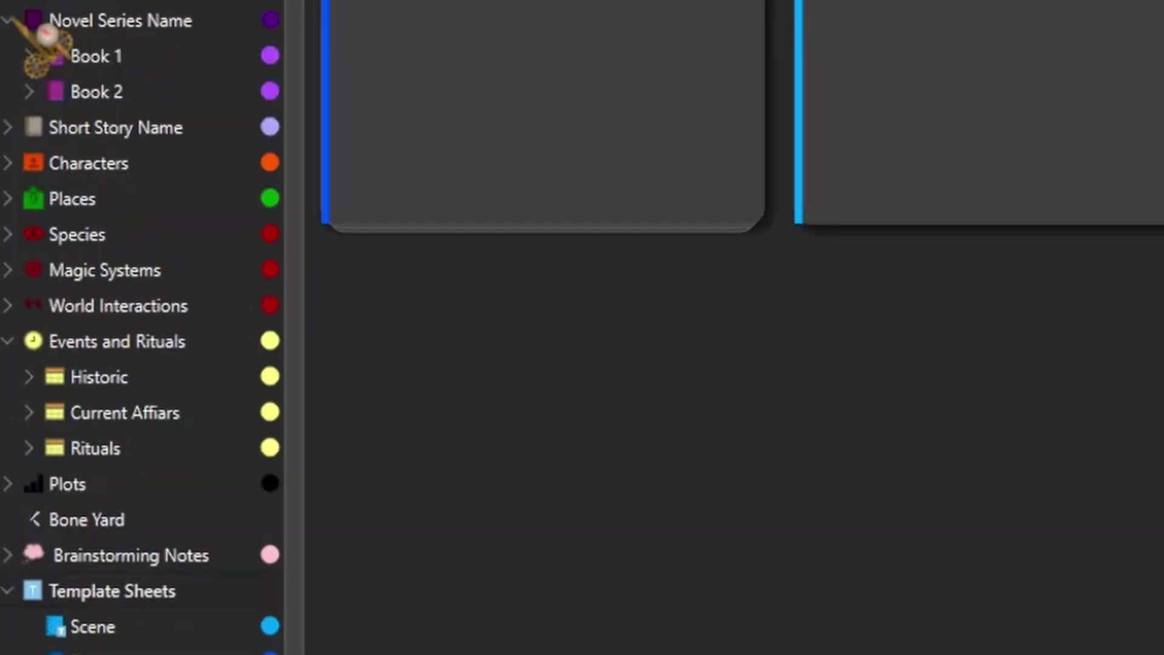
drag(172, 67, 170, 65)
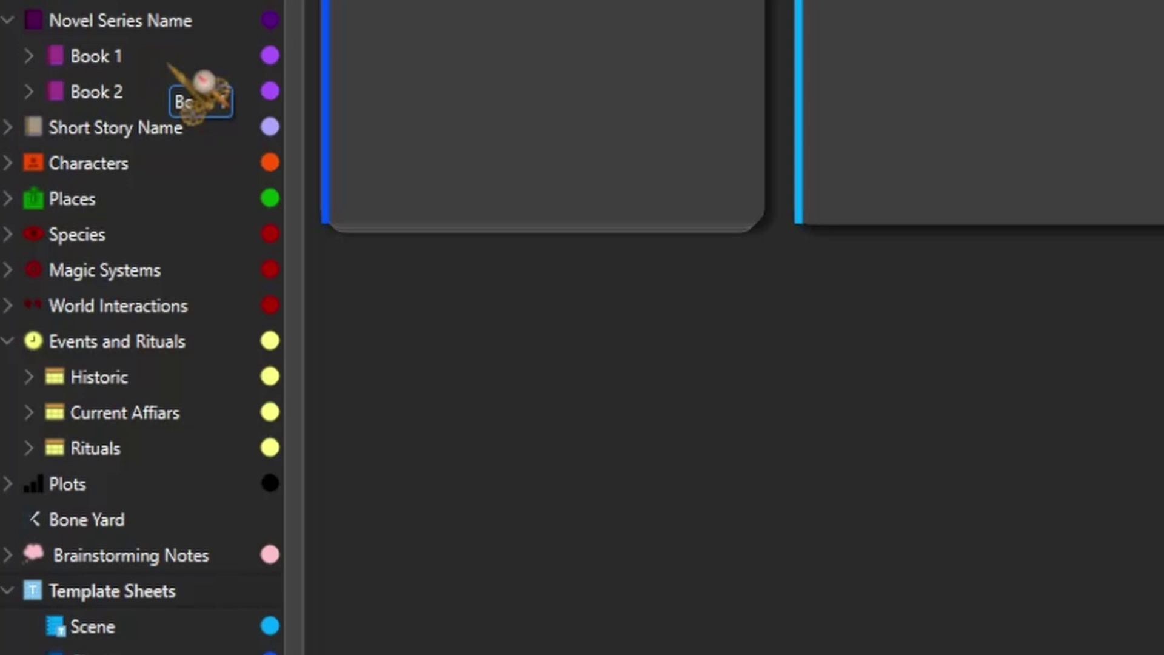
drag(170, 65, 106, 67)
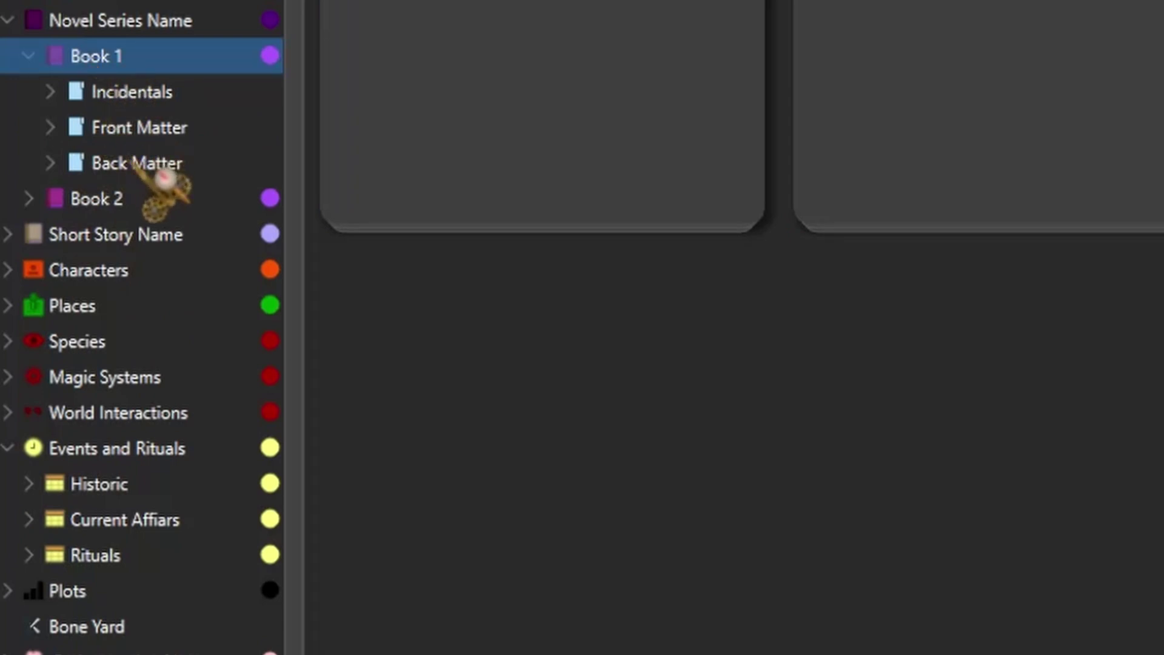
Step: Examine the documents in Book 1's Incidentals, Front Matter and Back Matter folders, then collapse those folders
drag(97, 94, 115, 242)
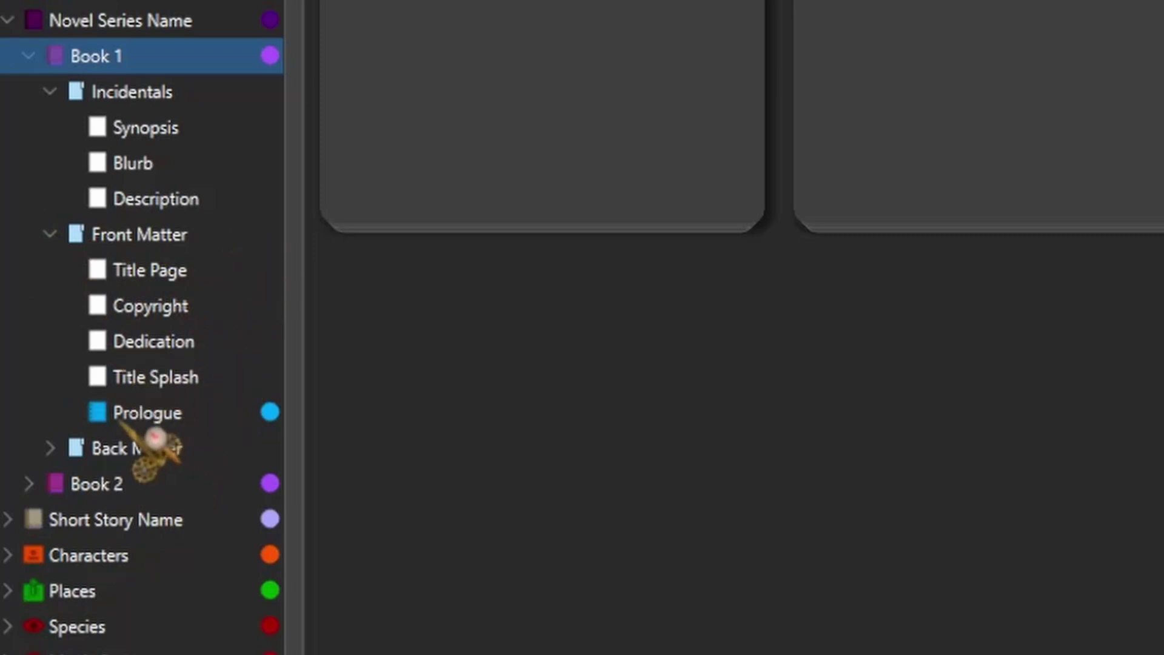
drag(155, 435, 215, 438)
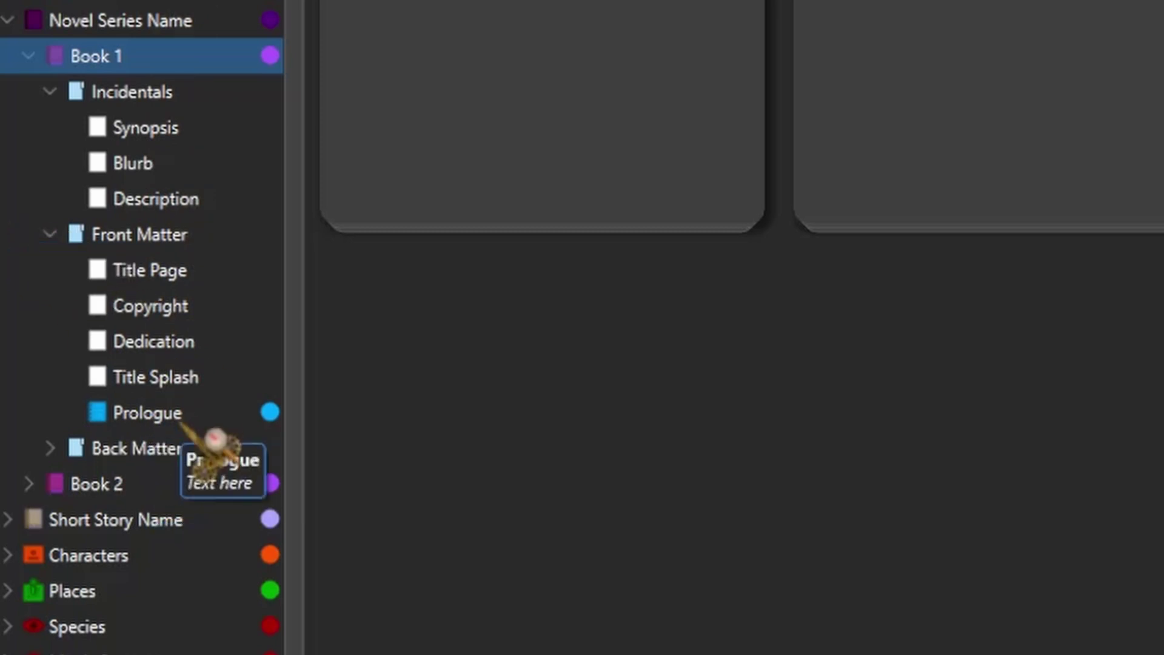
drag(215, 436, 50, 92)
click(50, 91)
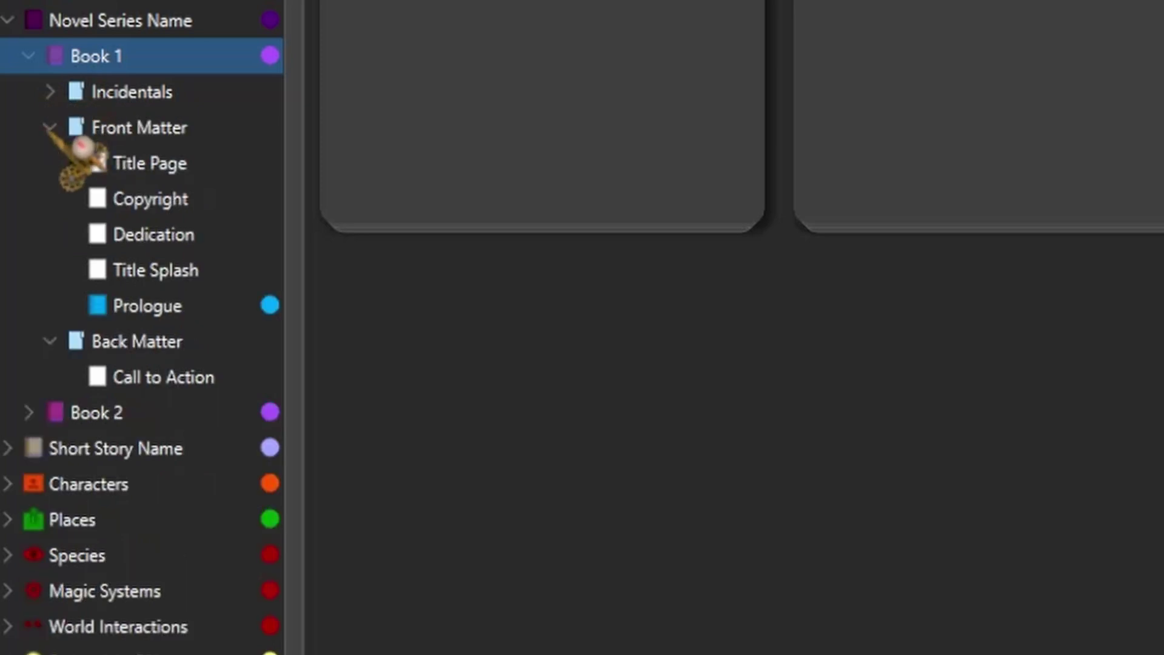
click(50, 127)
click(50, 162)
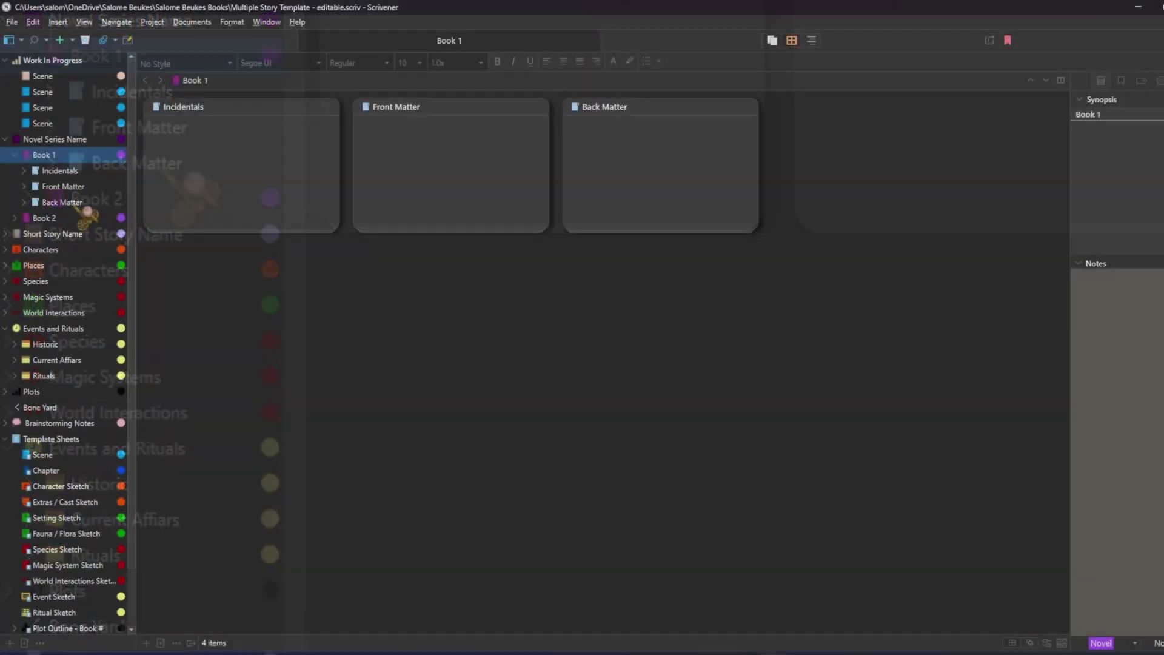
drag(36, 157, 54, 171)
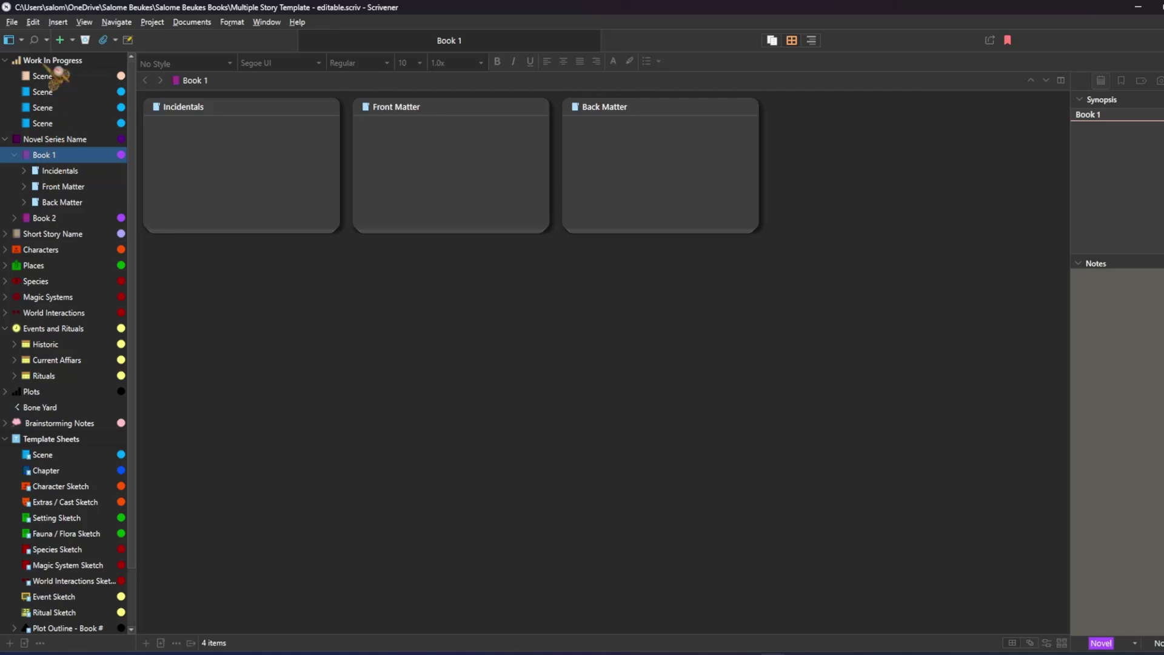
Step: Move all four scenes from Work In Progress into Book 1, after its Back Matter folder
key(Home)
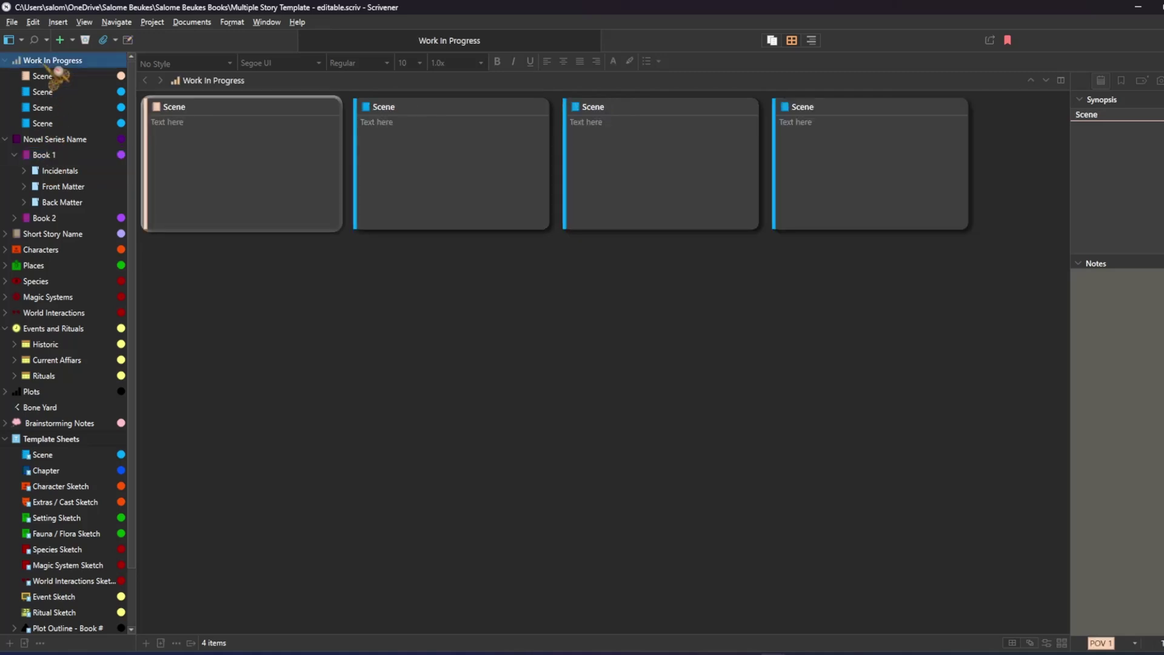
click(55, 76)
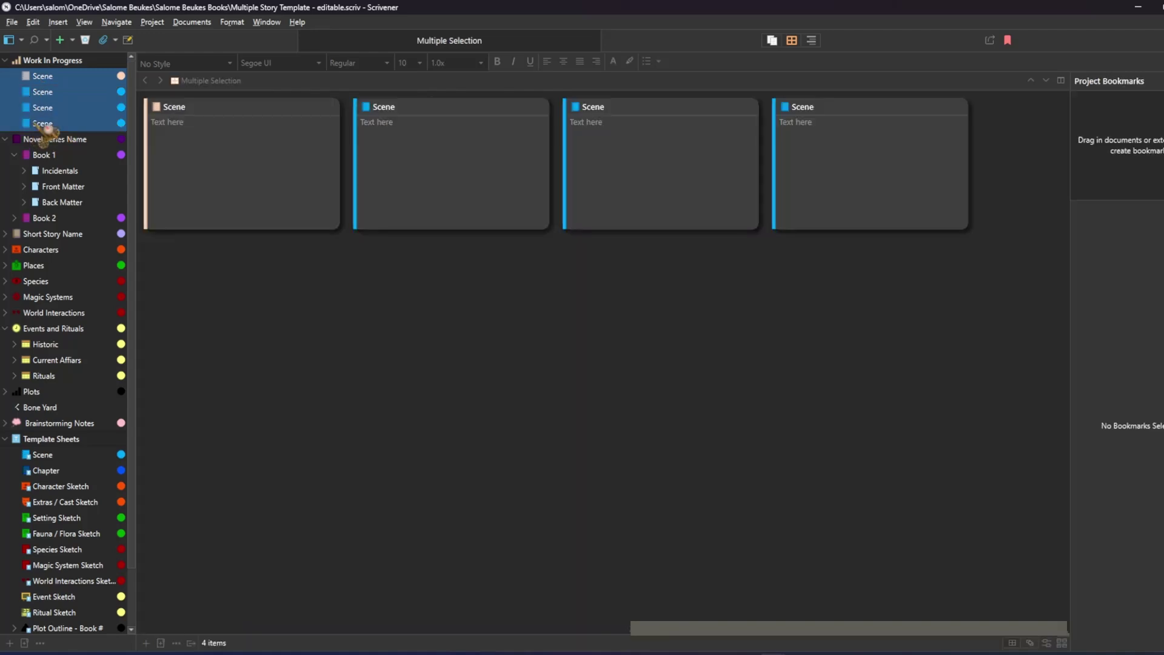
shift+click(40, 124)
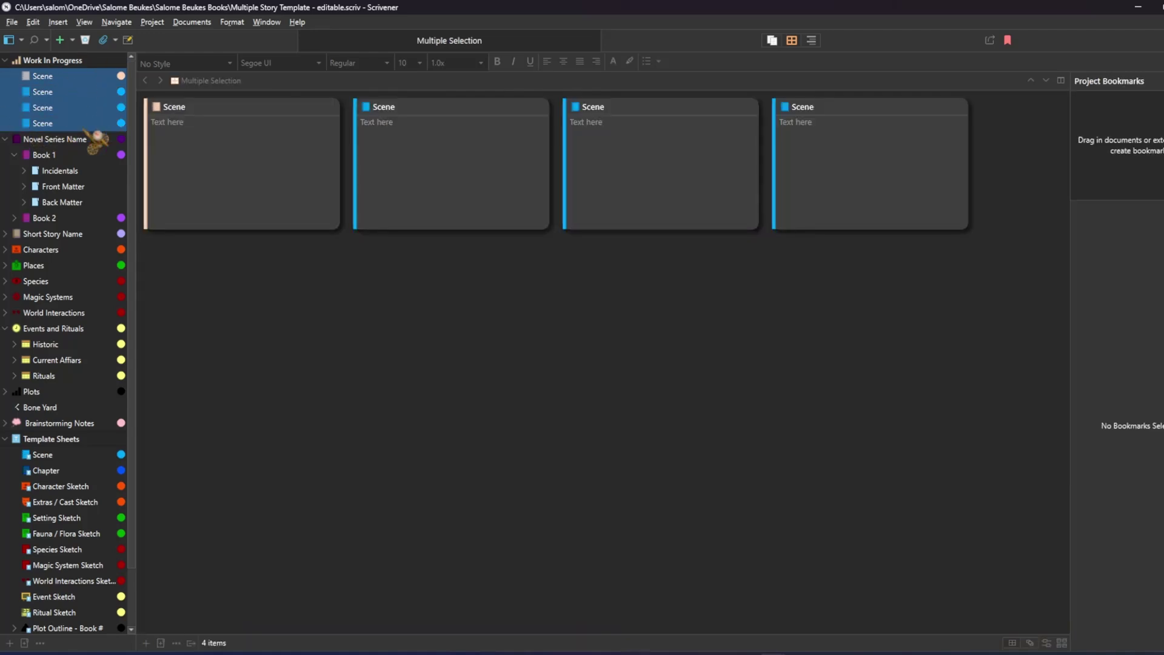
drag(71, 104, 35, 171)
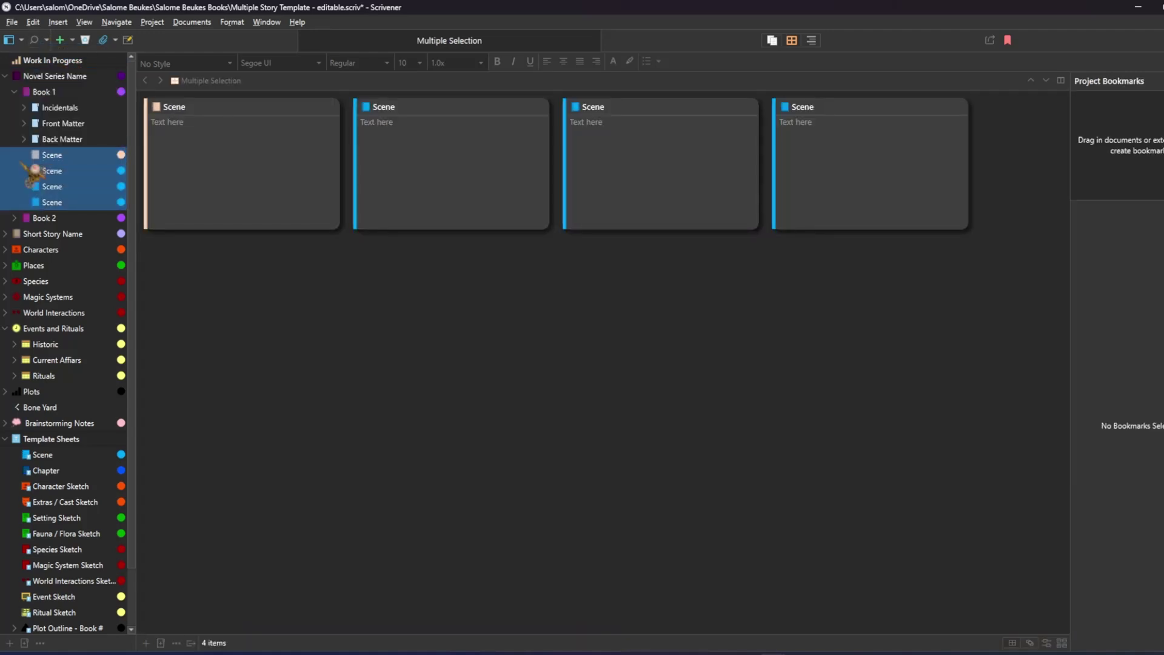
Step: Collapse Book 1 and add a new Scene to the emptied Work In Progress folder
click(14, 91)
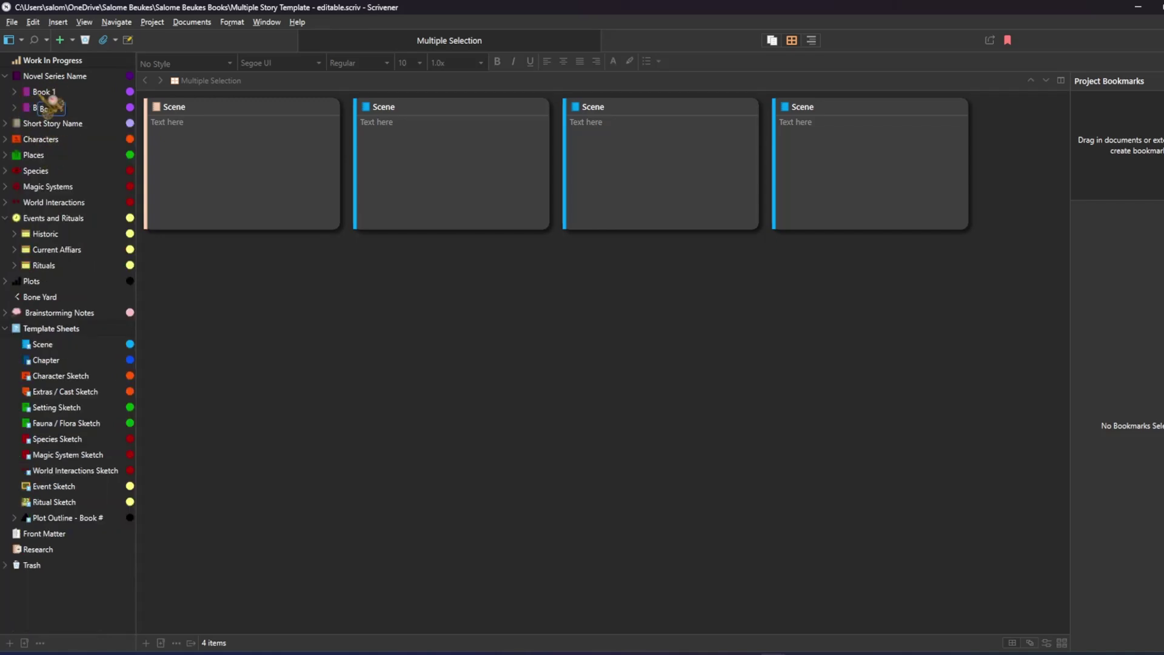
click(48, 60)
click(59, 40)
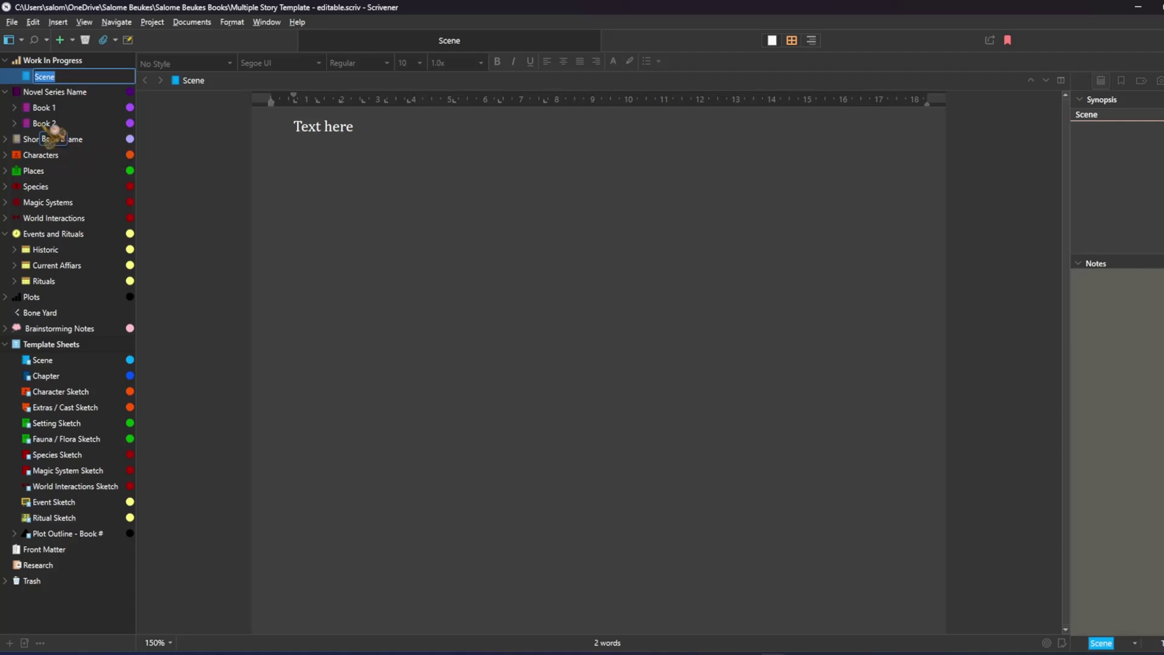
Step: Expand Book 1 and add "Write something here" after the existing text of its first scene
click(359, 174)
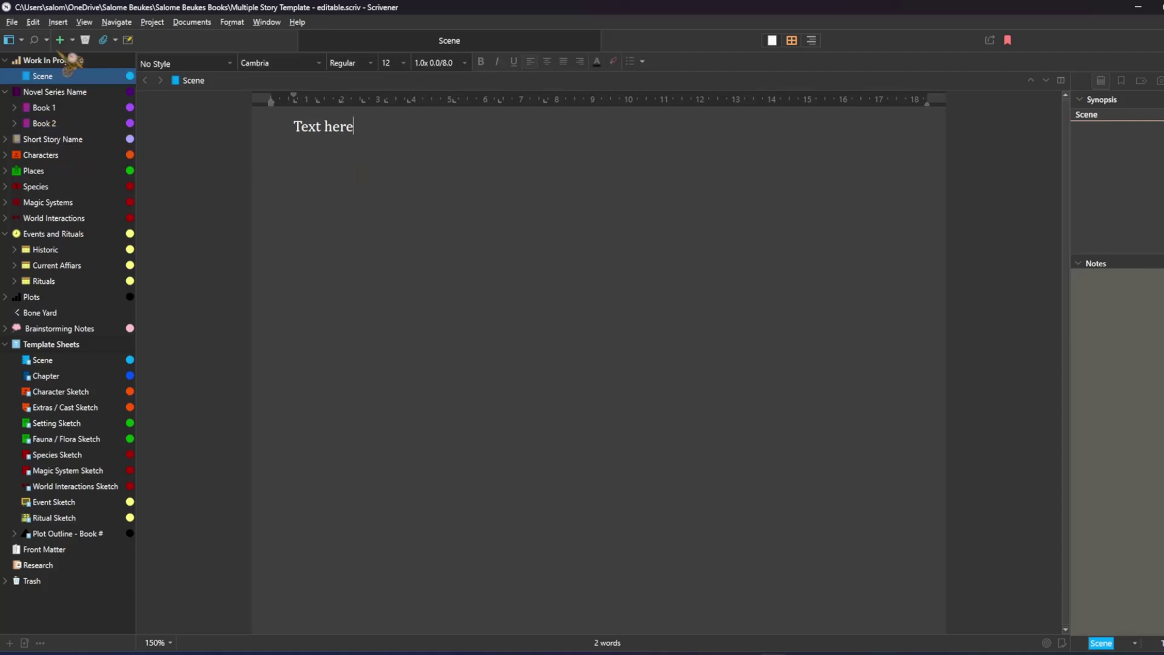
click(45, 108)
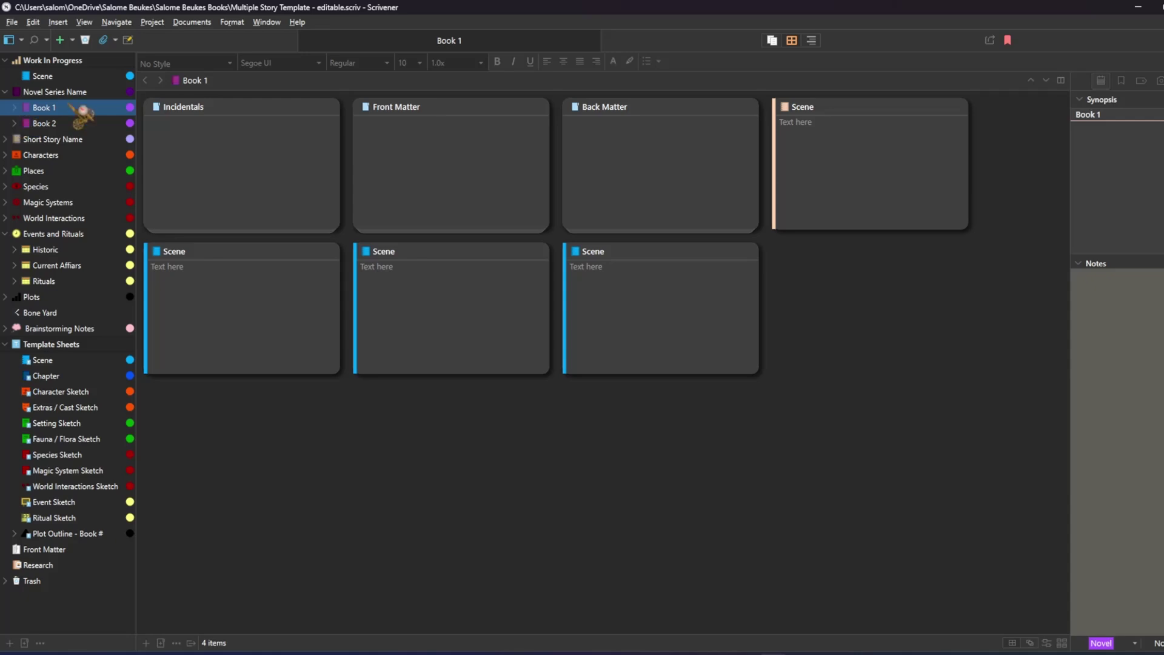
click(42, 76)
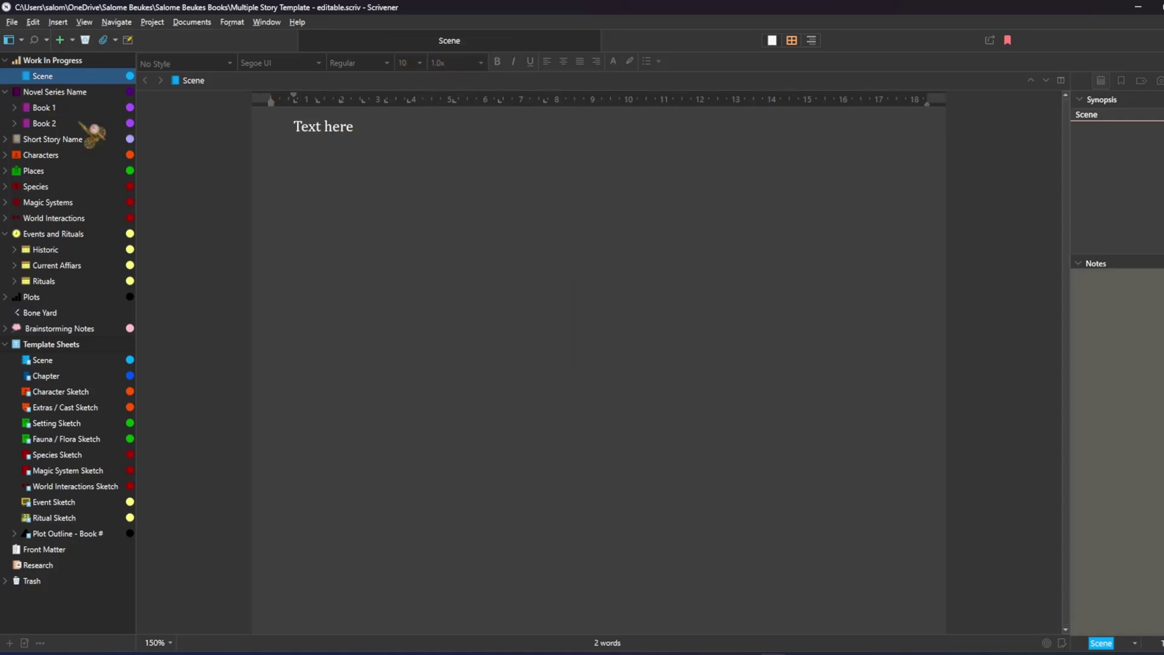
click(46, 107)
click(51, 170)
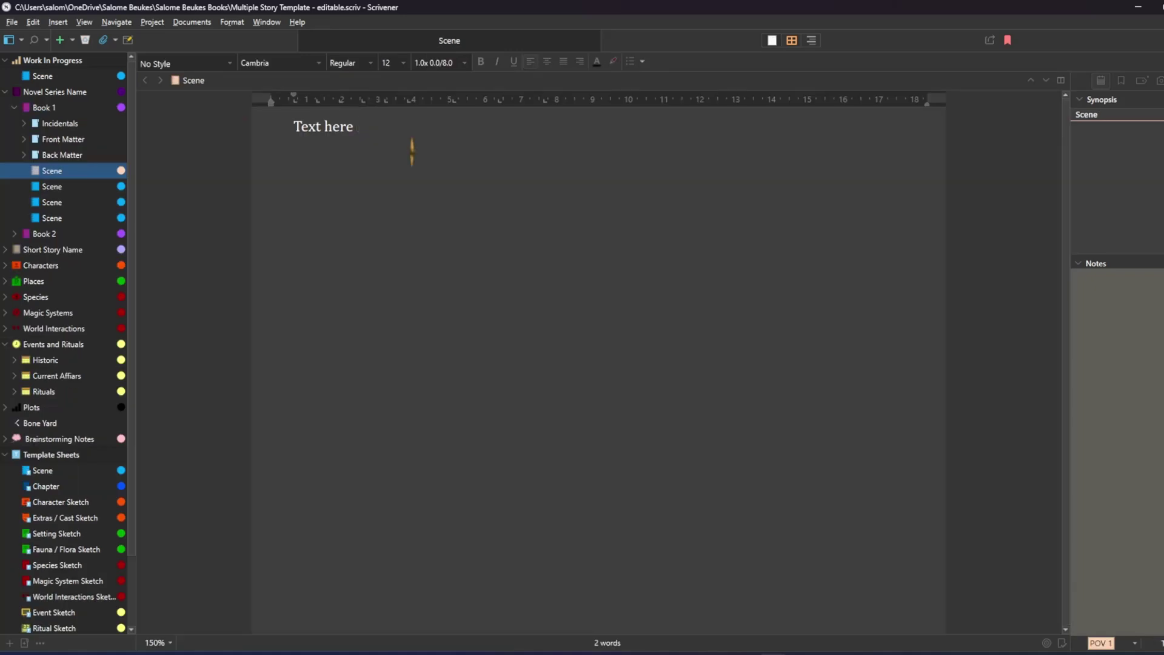
text(Write something here)
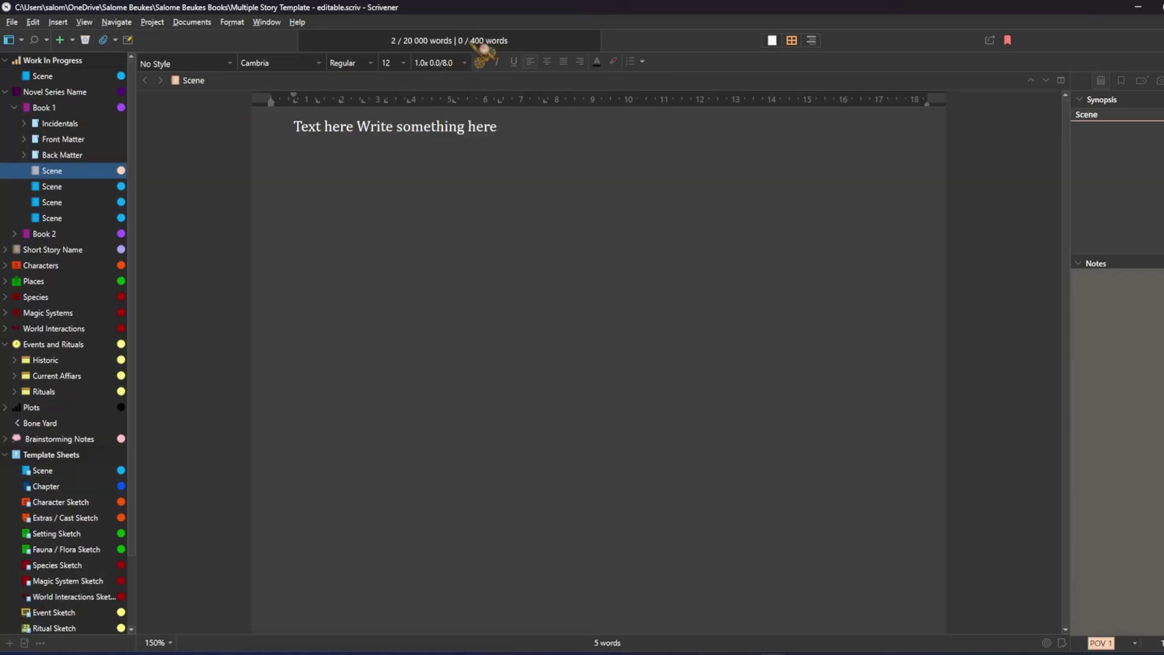
Step: Add "Write something here" after the existing text of the scene in the Work In Progress folder
click(49, 76)
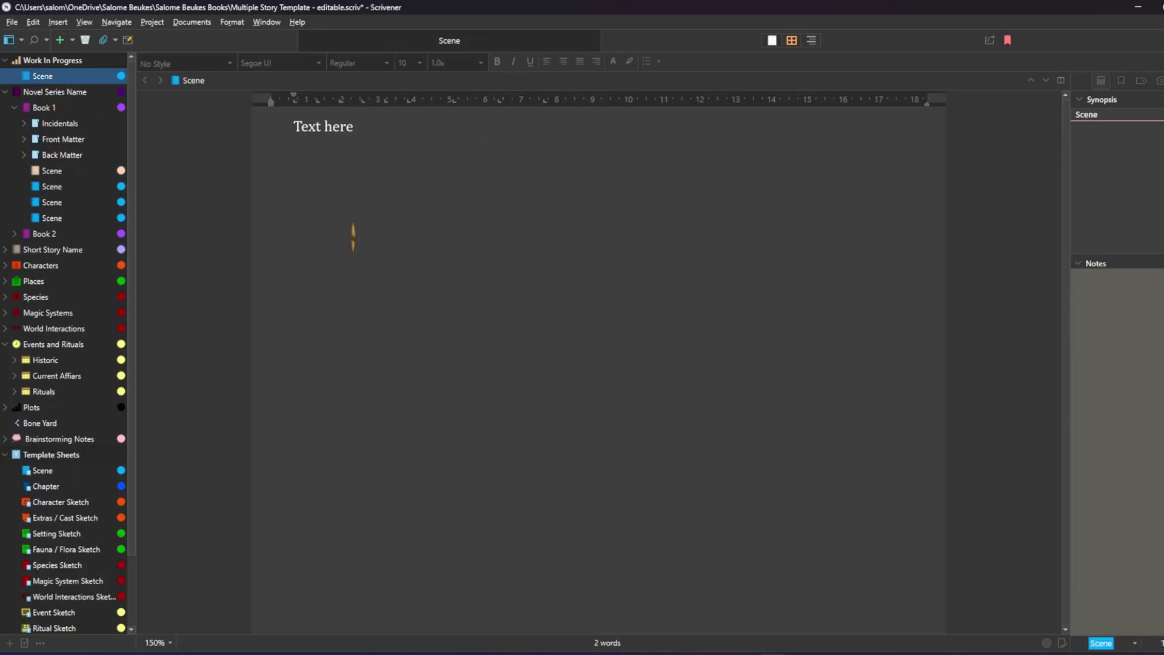
click(551, 151)
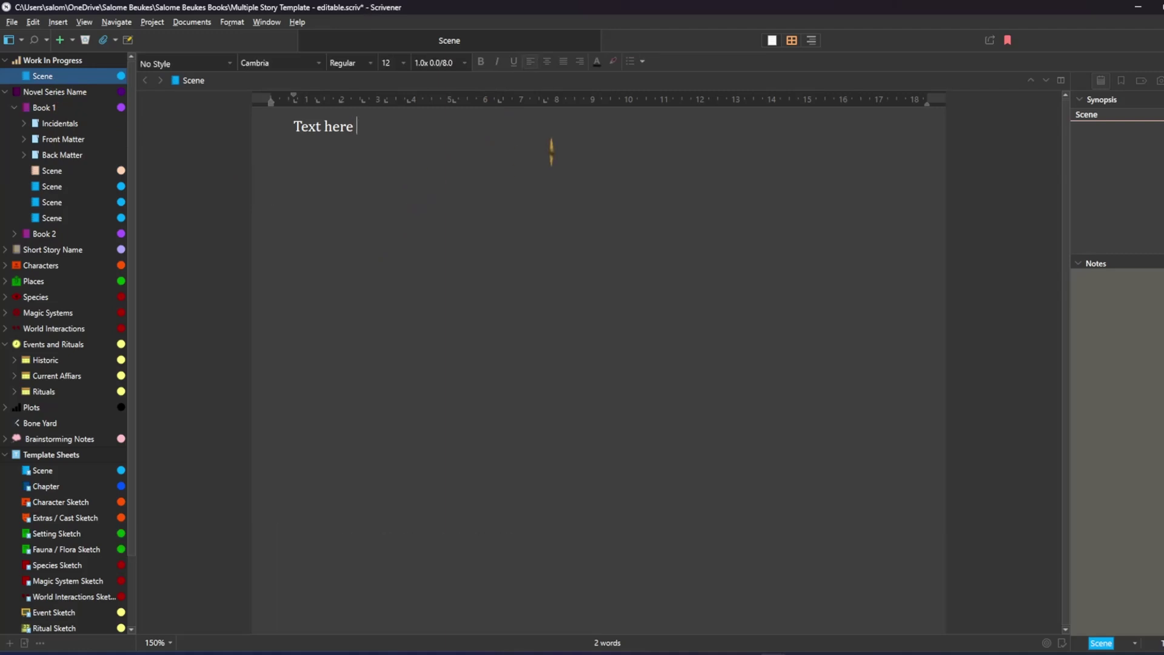
text(Write something here)
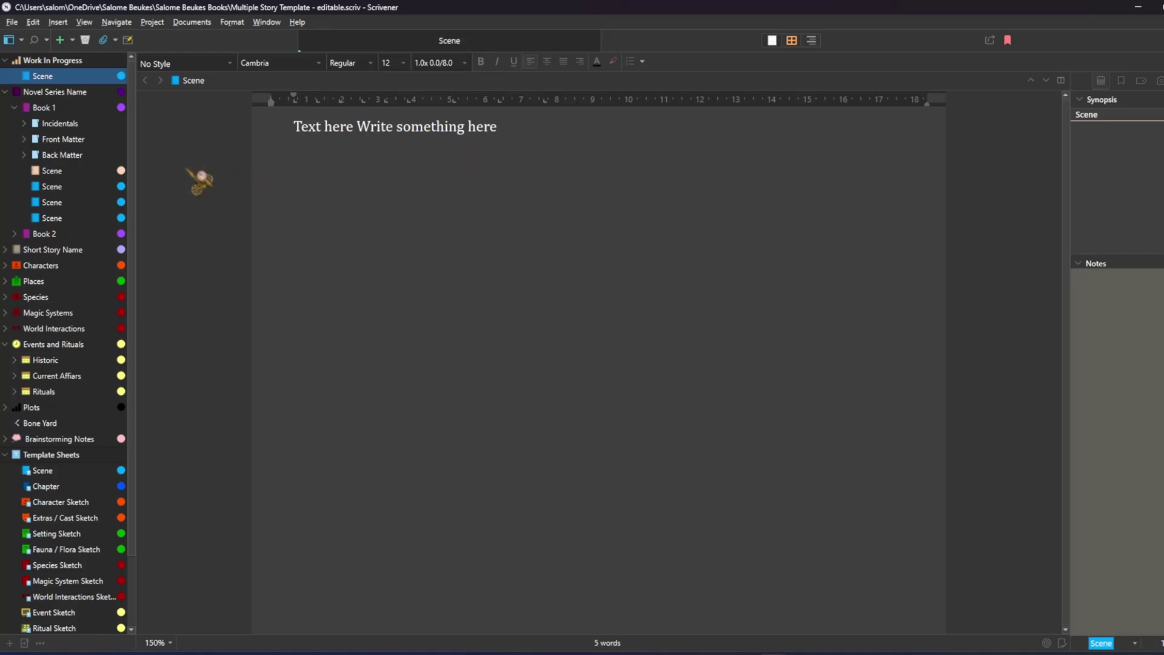
Step: Collapse Book 1 and view the contents of the Novel Series Name, Short Story Name and Book 1 folders
click(14, 108)
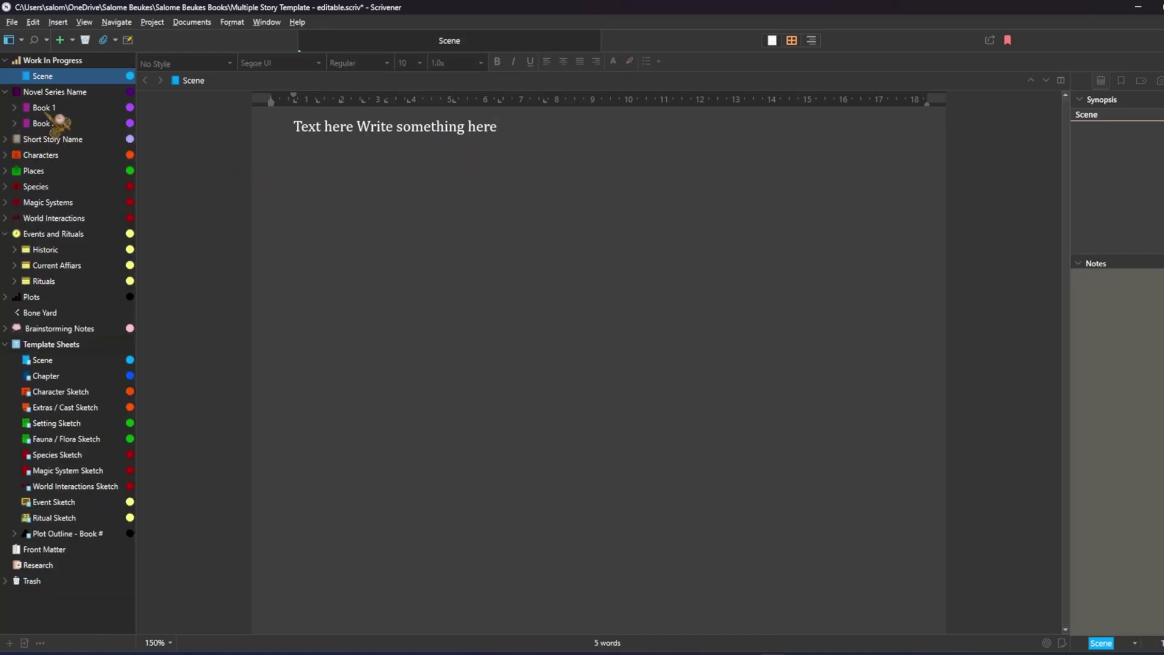
click(80, 94)
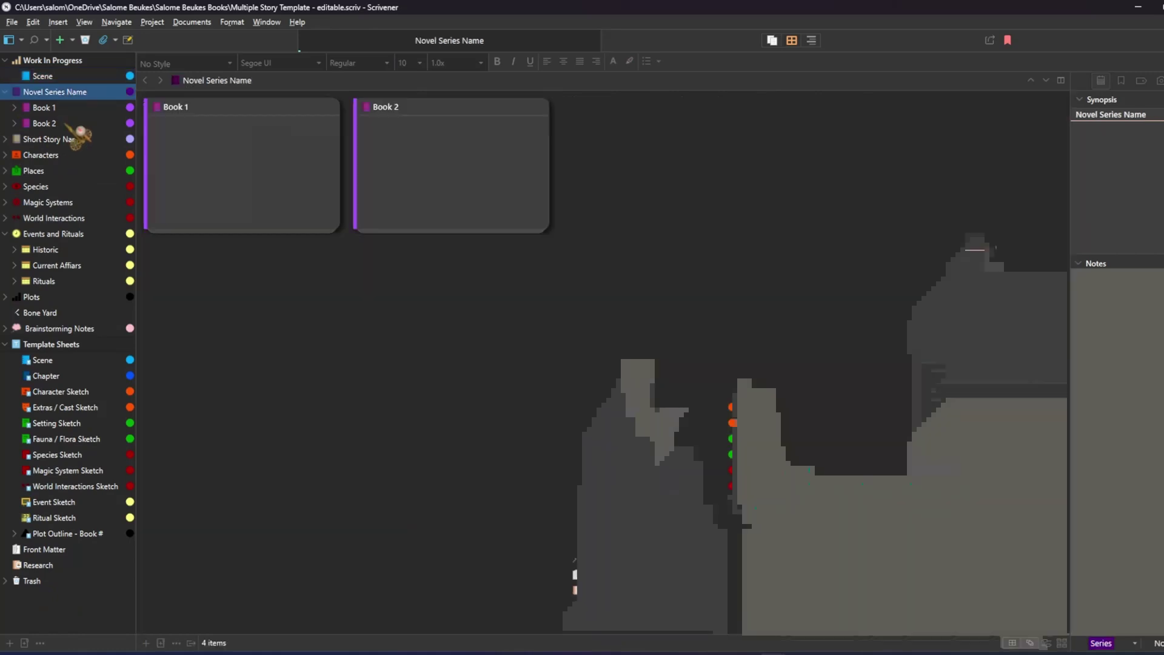
click(70, 140)
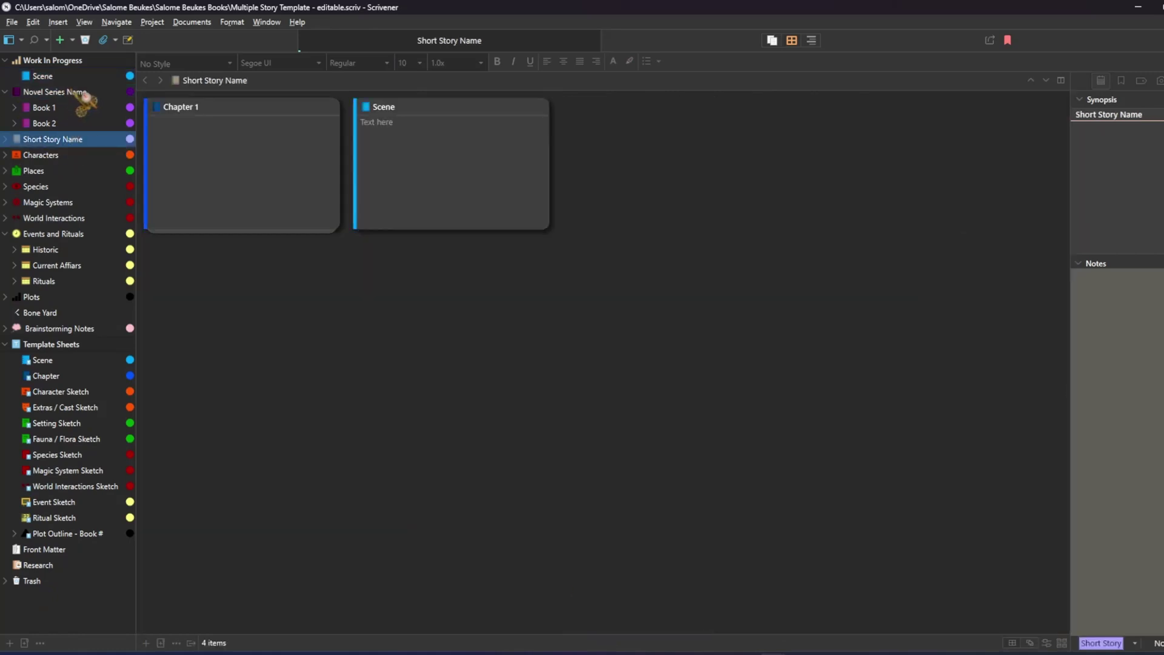
click(54, 109)
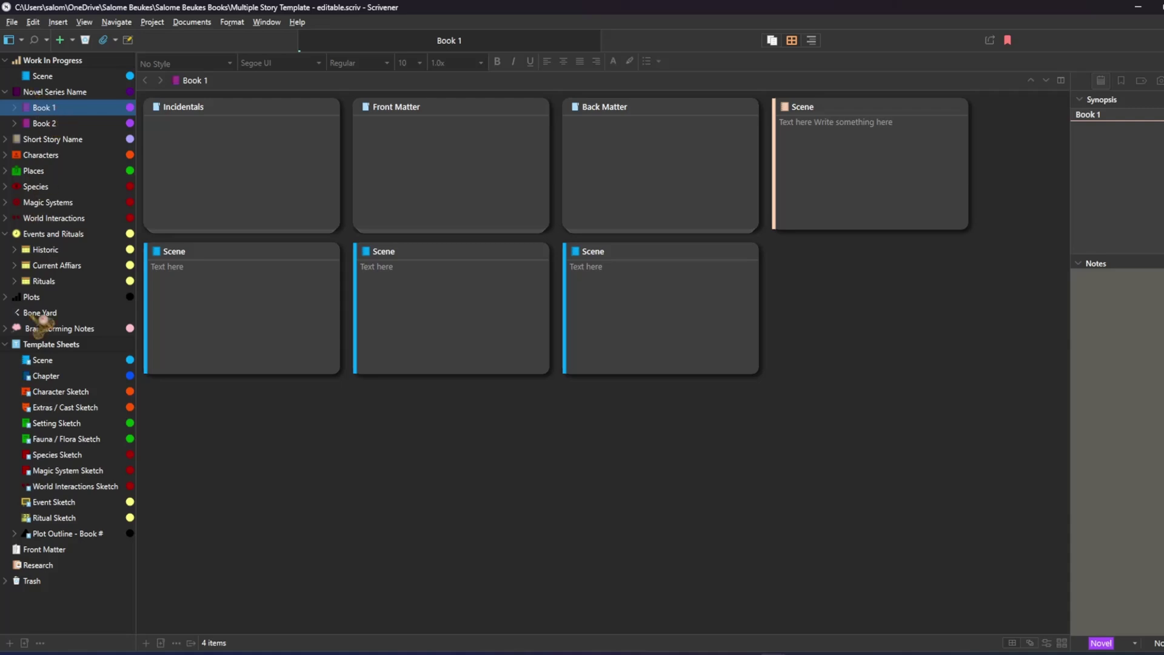
Step: Collapse the Template Sheets and Novel Series Name folders, expand Short Story Name, and open the Work In Progress scene
click(6, 344)
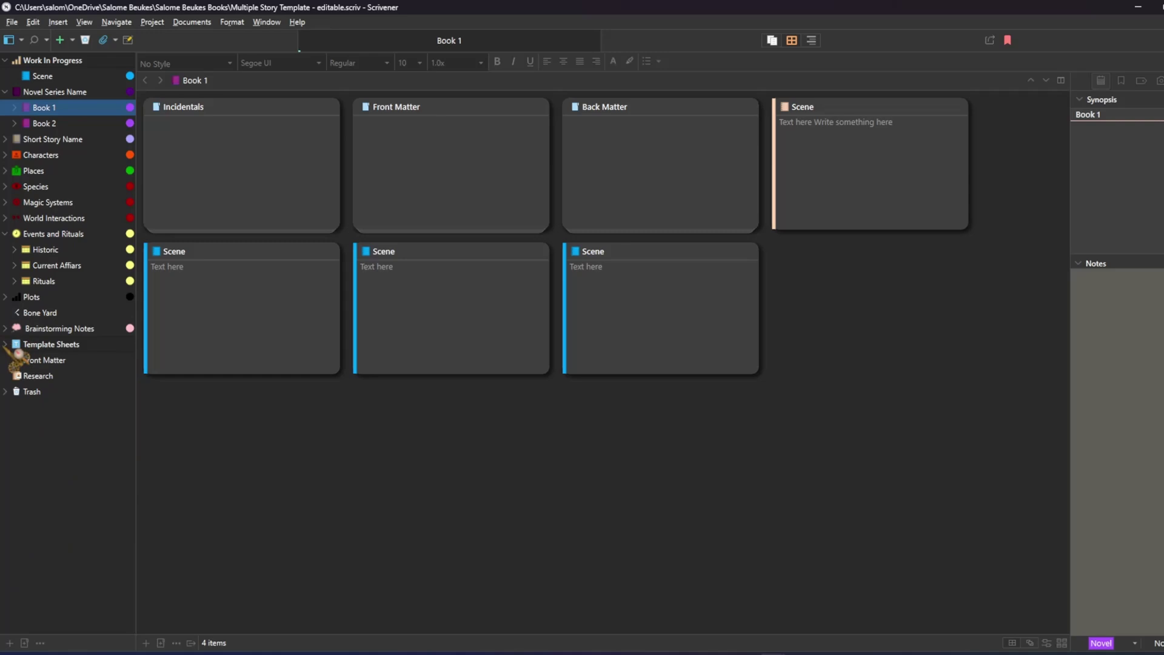
click(5, 92)
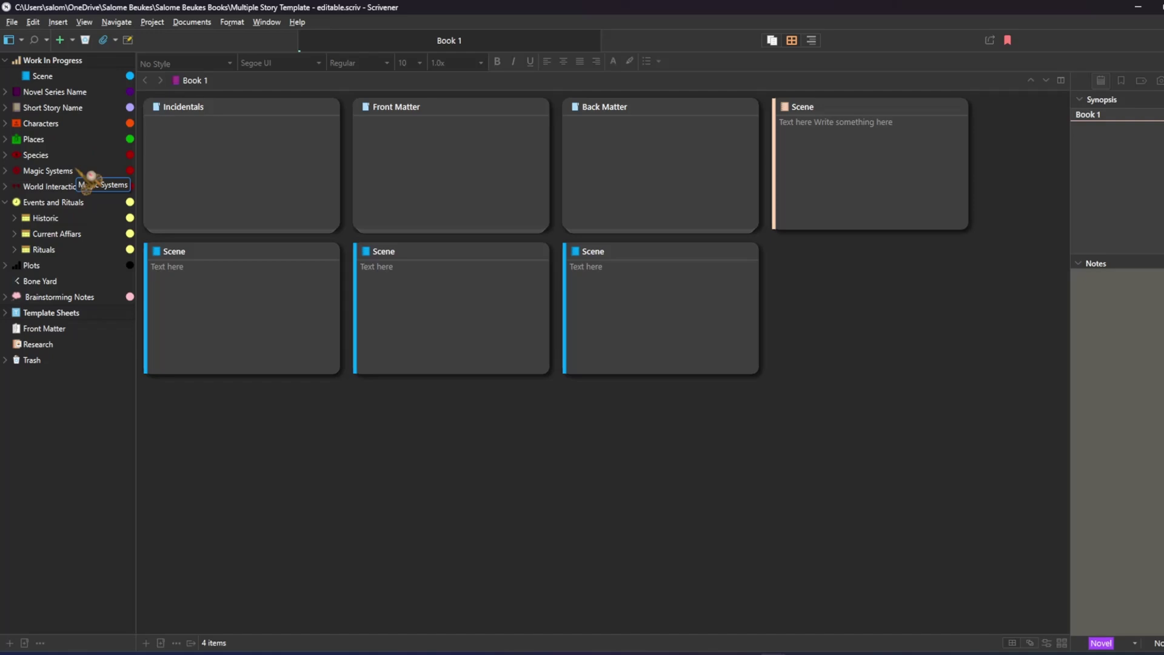
click(5, 107)
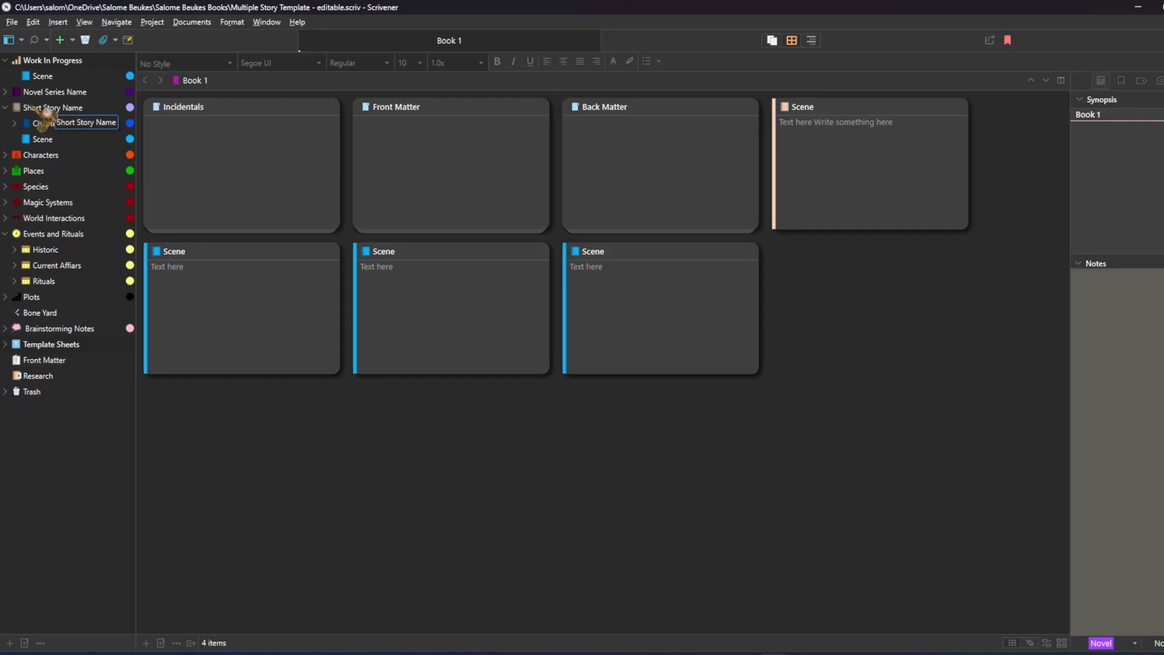
click(67, 77)
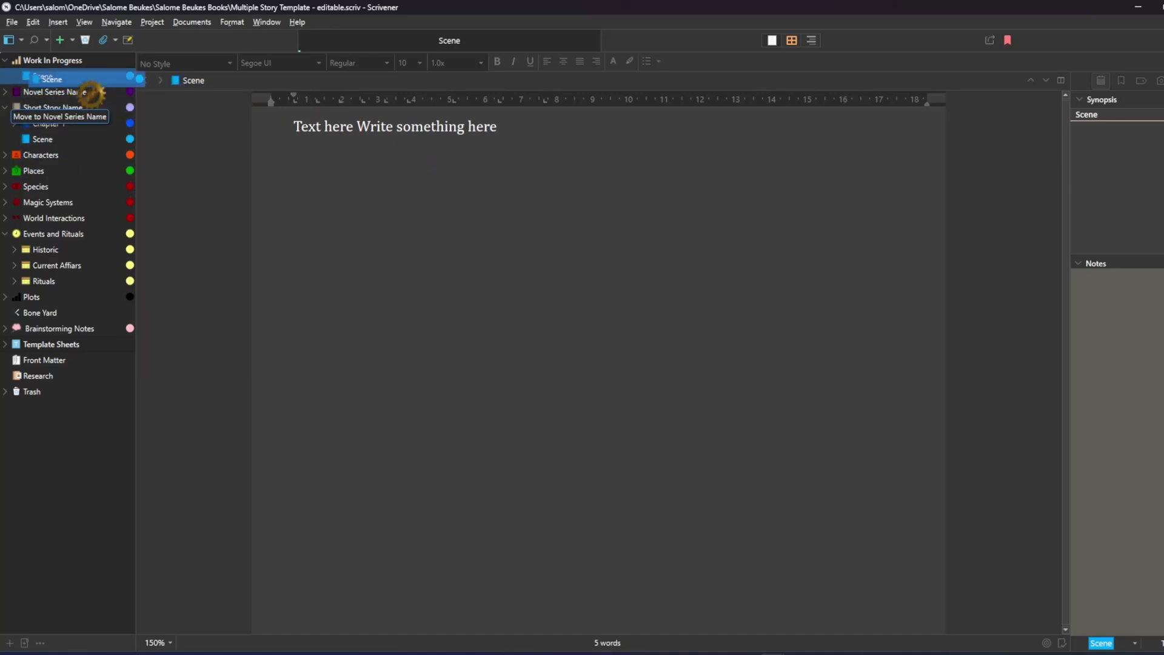
key(ctrl+alt+r)
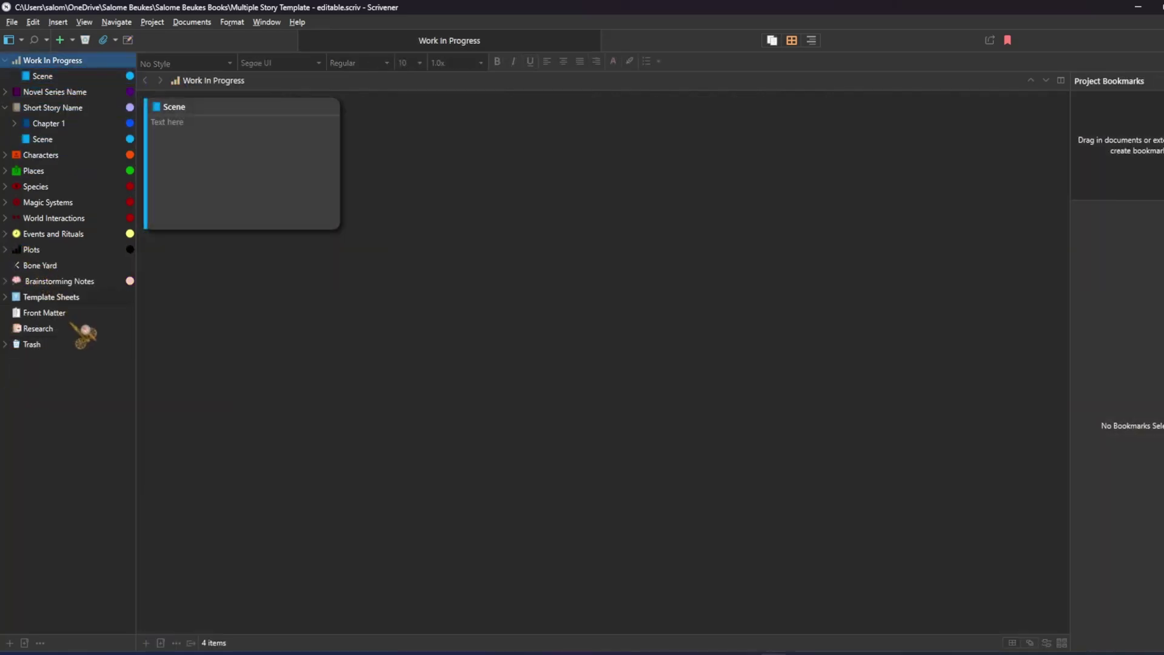
Step: View the Bone Yard folder and the Characters, Plot and Setting documents inside Brainstorming Notes
click(60, 269)
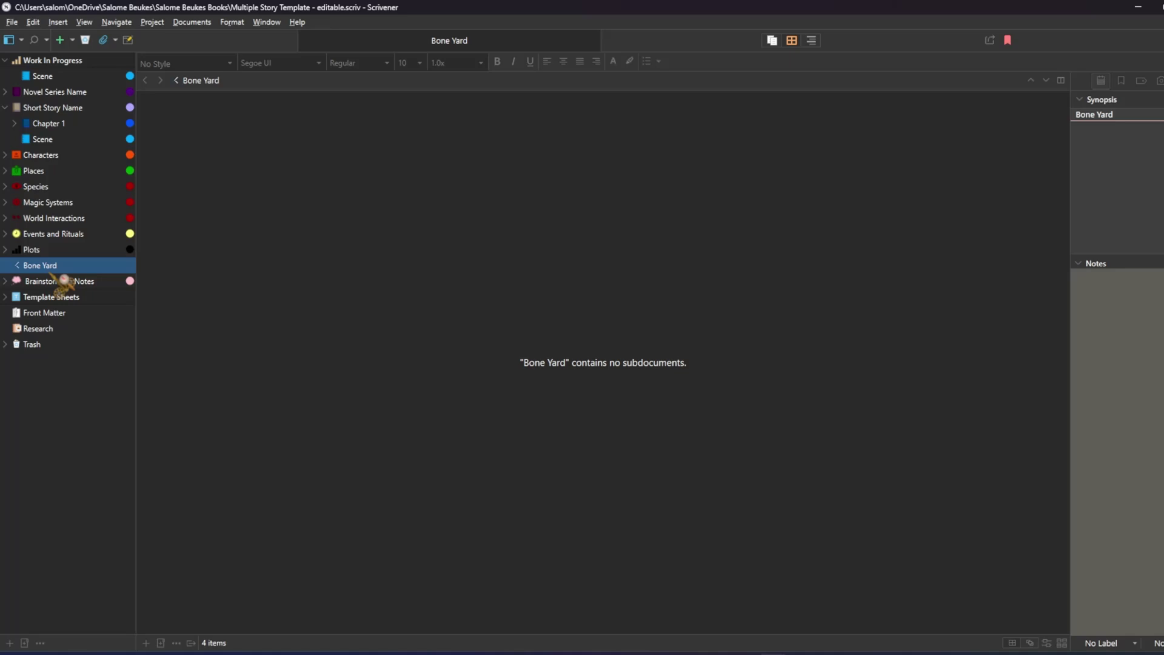
mouse_move(64, 280)
mouse_down()
mouse_move(42, 291)
mouse_move(65, 289)
mouse_up()
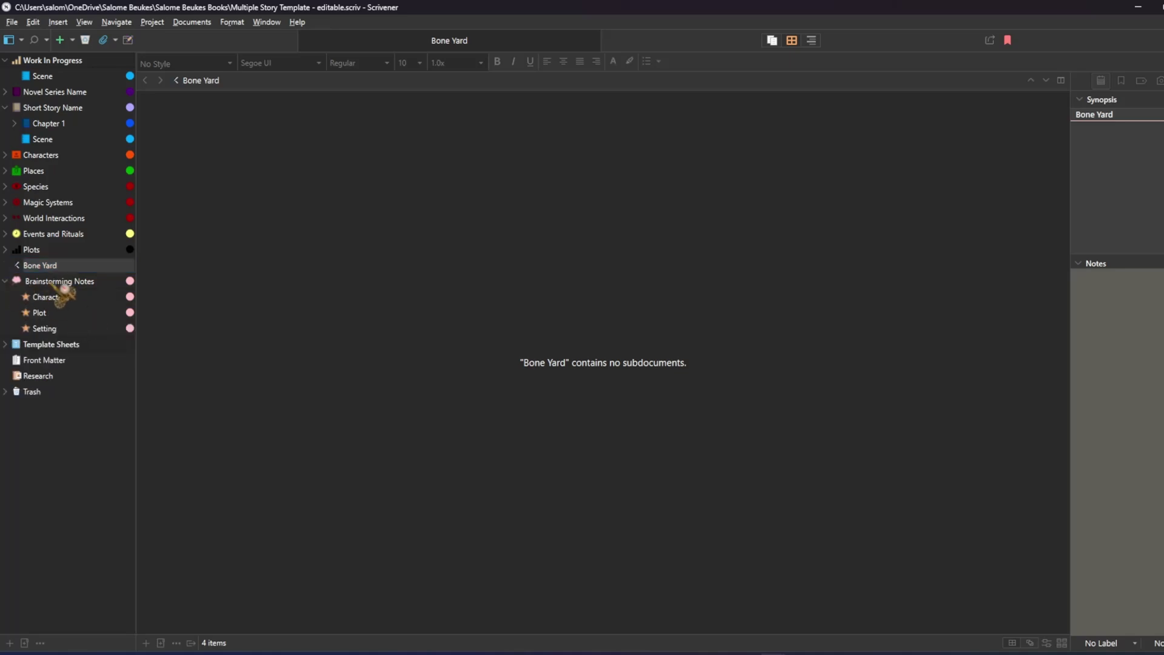
click(61, 298)
click(61, 312)
click(60, 328)
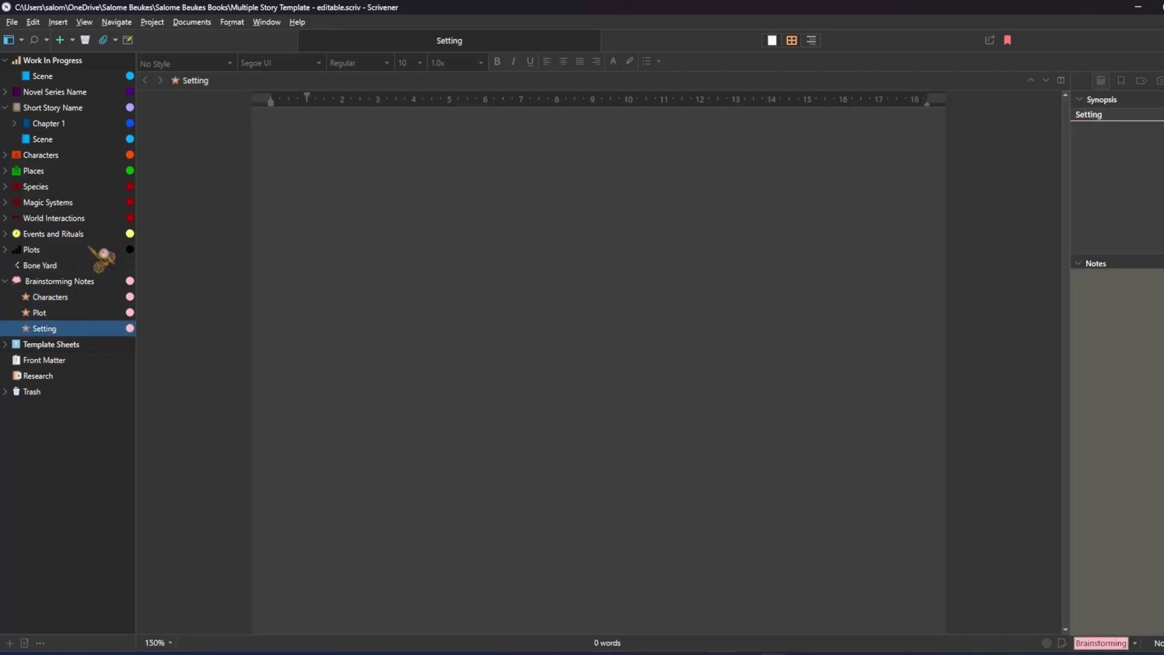
Step: Open the project template chooser and bring up its options for importing templates
click(60, 77)
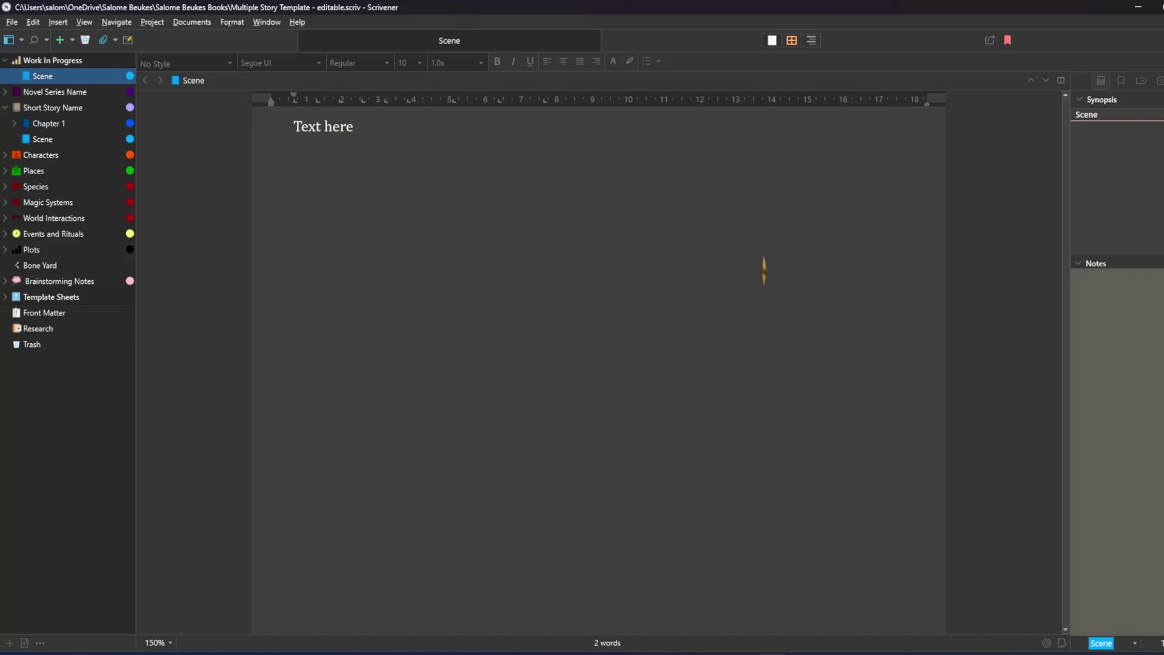
click(12, 22)
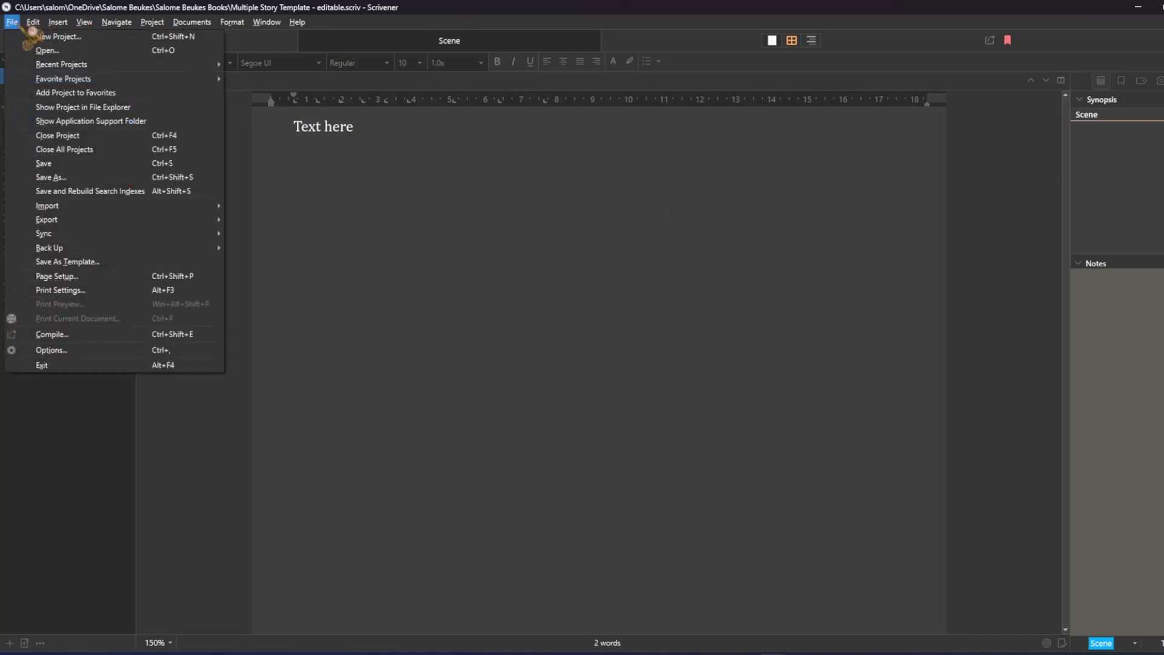
click(39, 50)
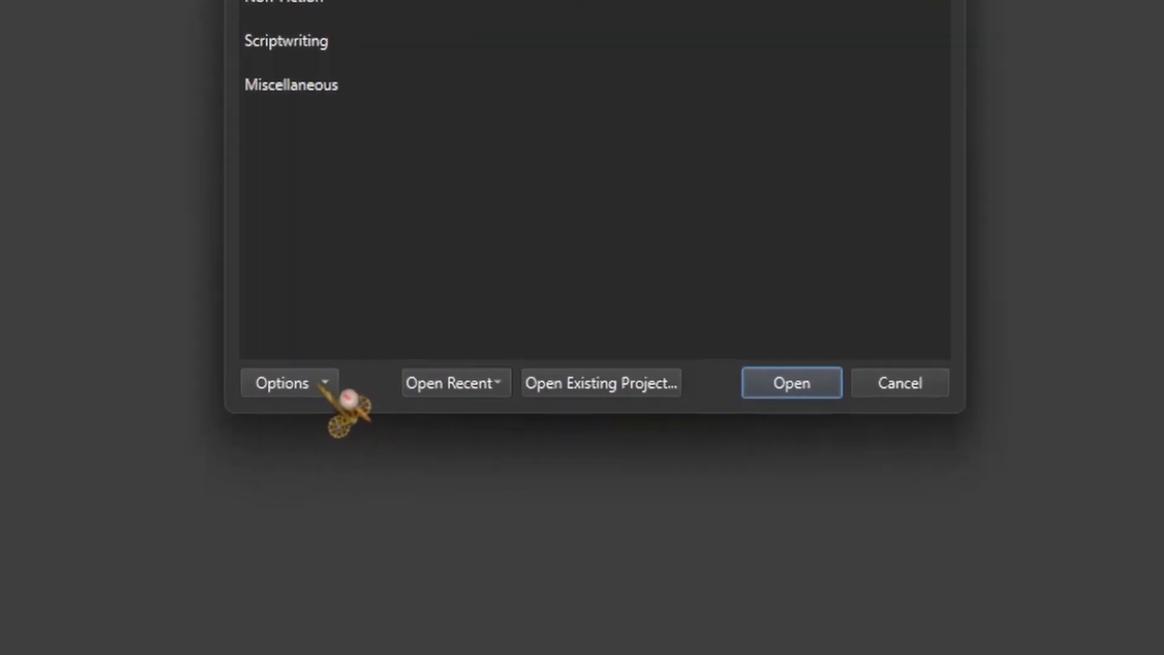
click(305, 371)
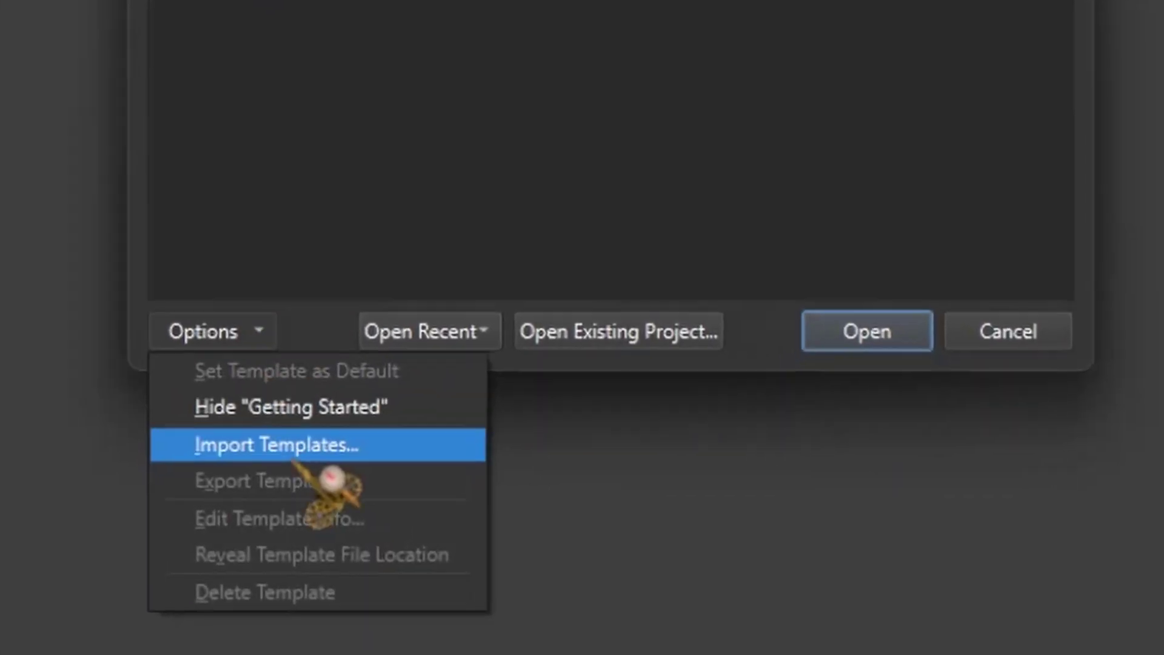